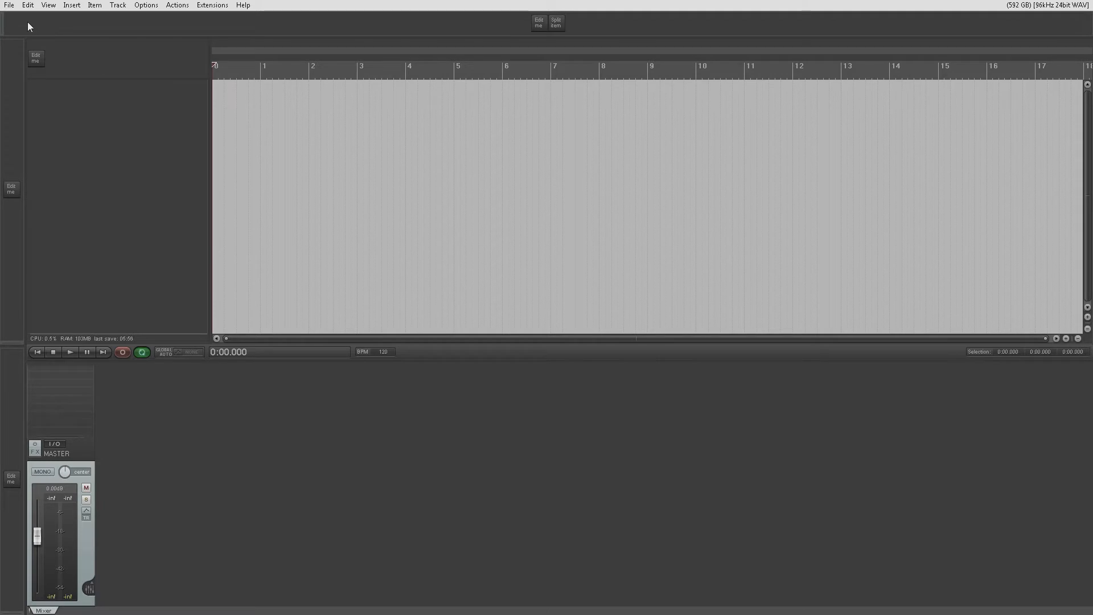
- Open the Test.RPP project from the Tooshka_Tutorials folder
left_click(9, 5)
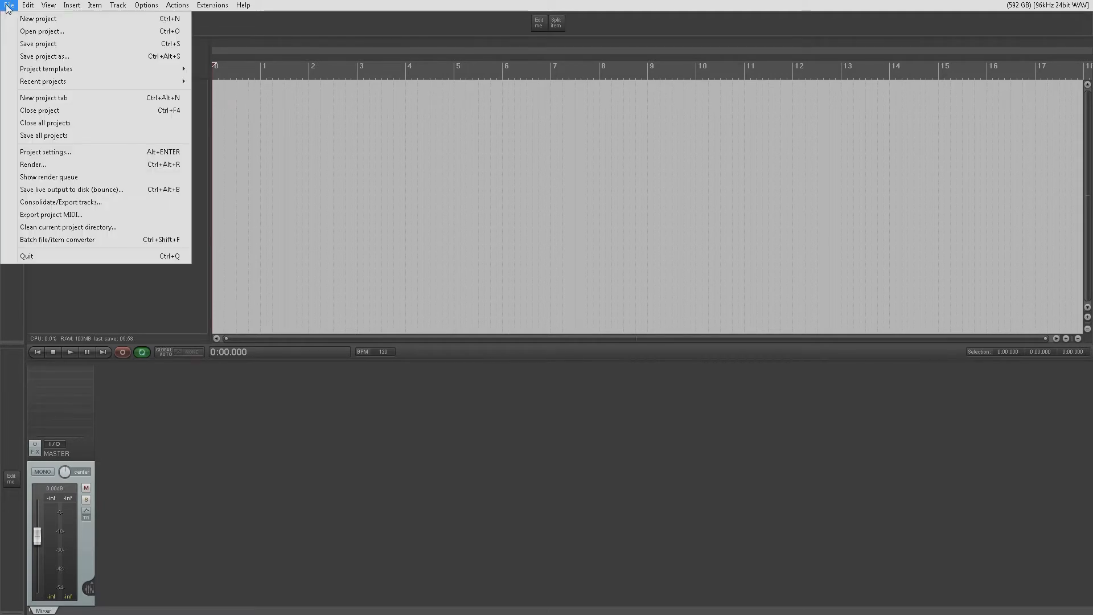
left_click(26, 35)
double_click(317, 102)
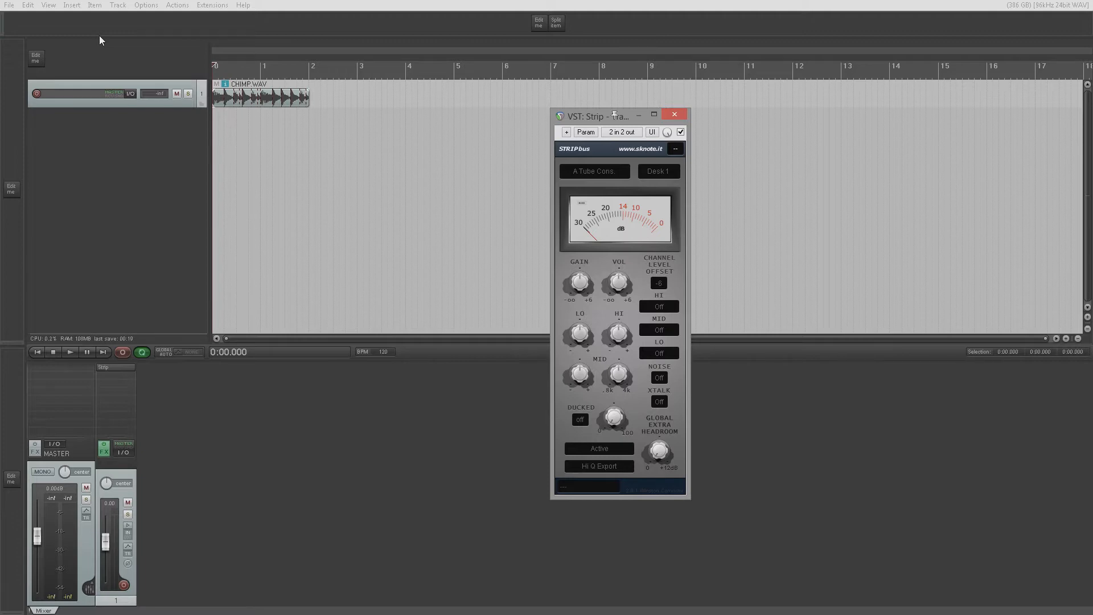
left_click(9, 5)
left_click(18, 29)
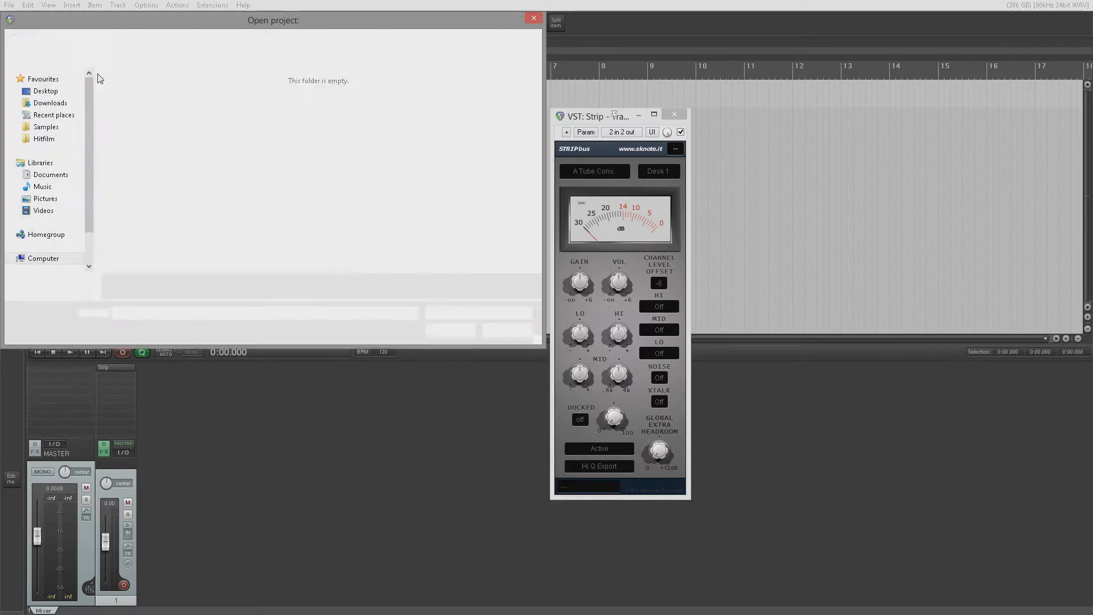
left_click(518, 336)
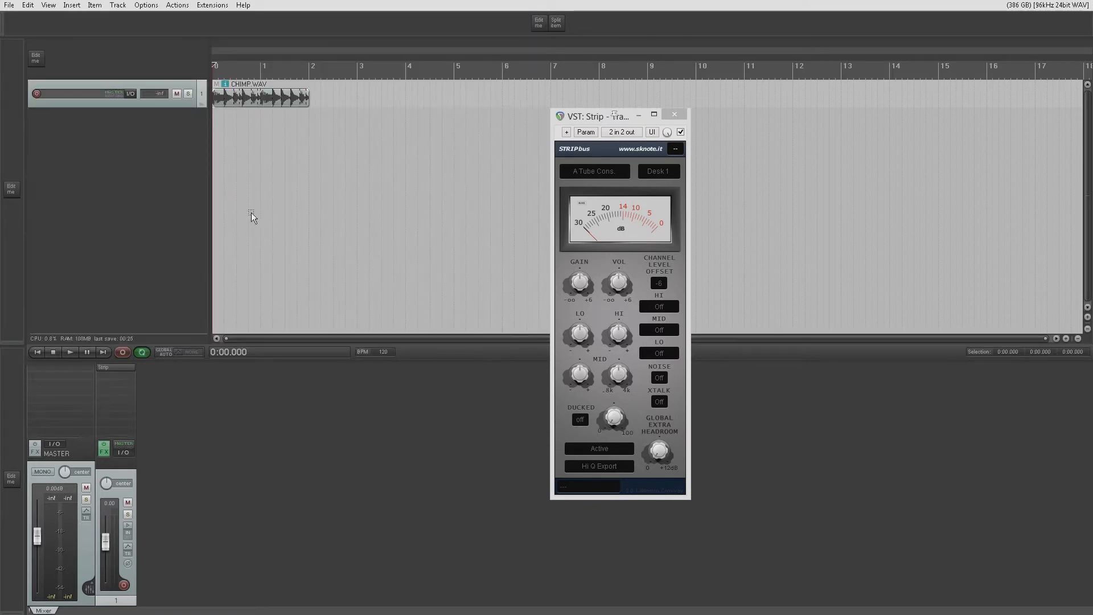
- View the general startup settings in the preferences without changing them
left_click(145, 5)
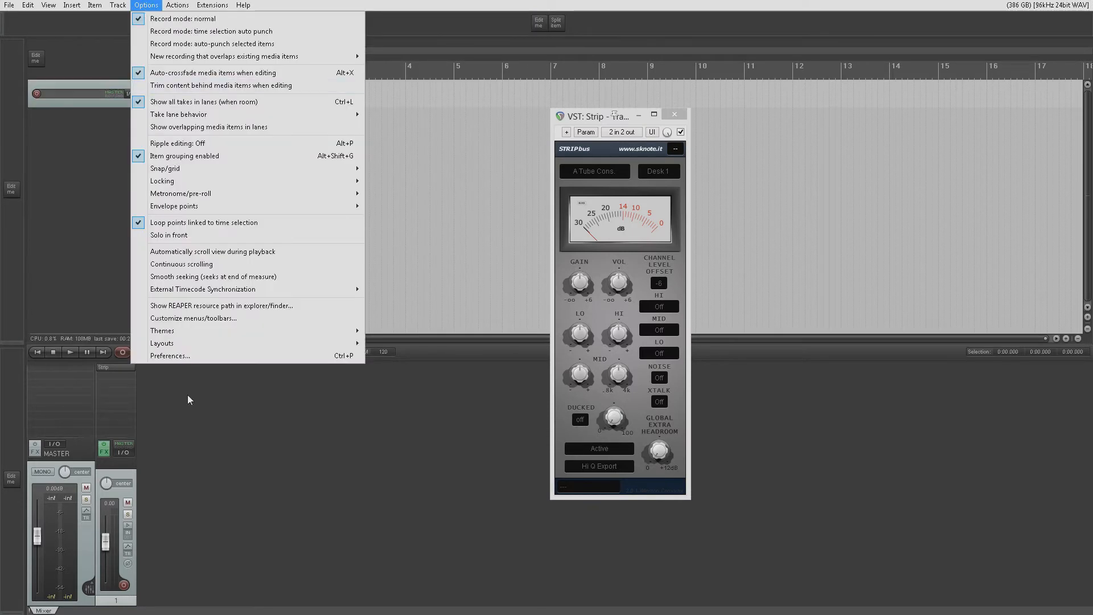
left_click(230, 359)
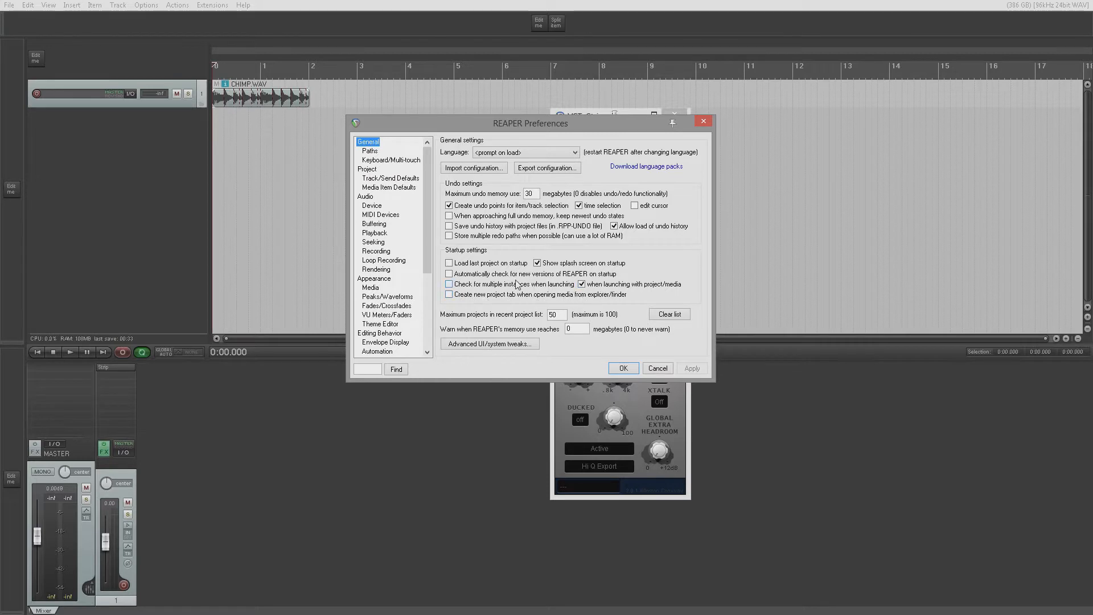
left_click(664, 370)
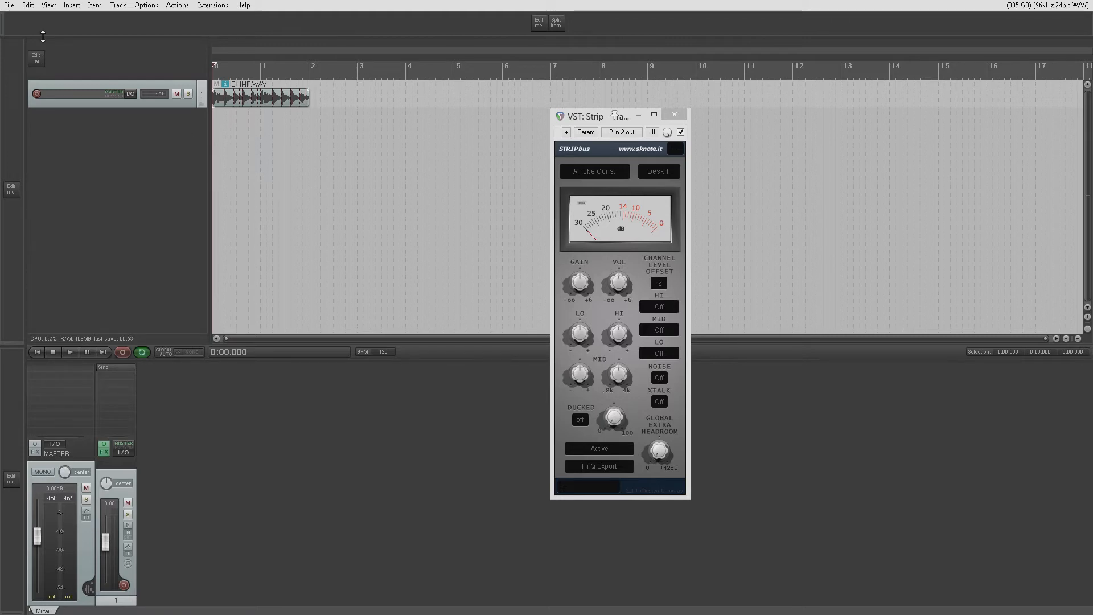
- Open Test.RPP in a new project tab and close that tab again
left_click(9, 7)
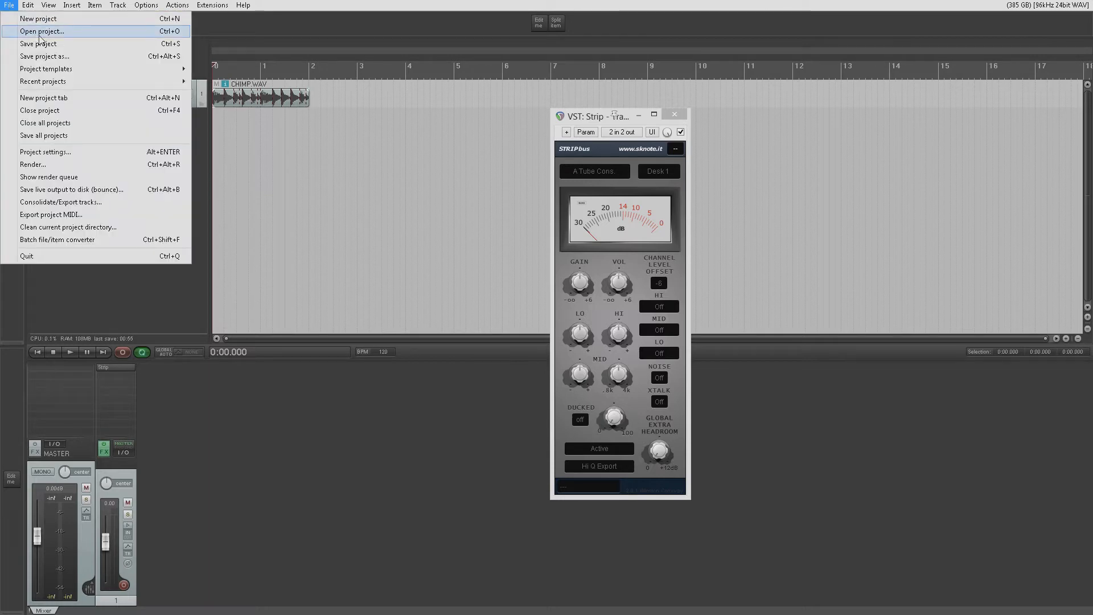
left_click(48, 34)
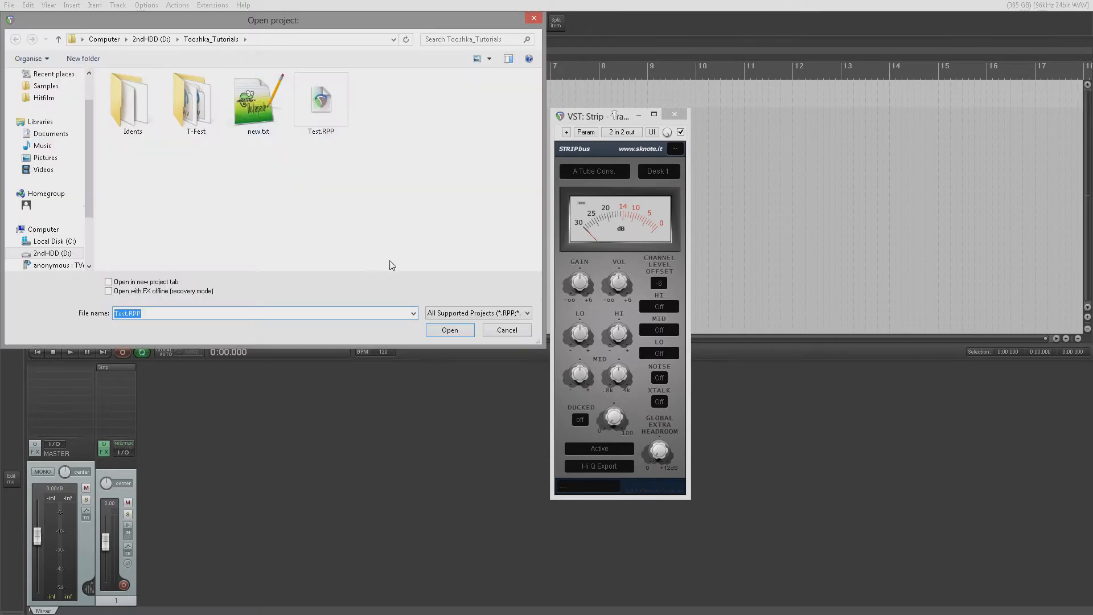
left_click(108, 282)
left_click(328, 118)
double_click(329, 119)
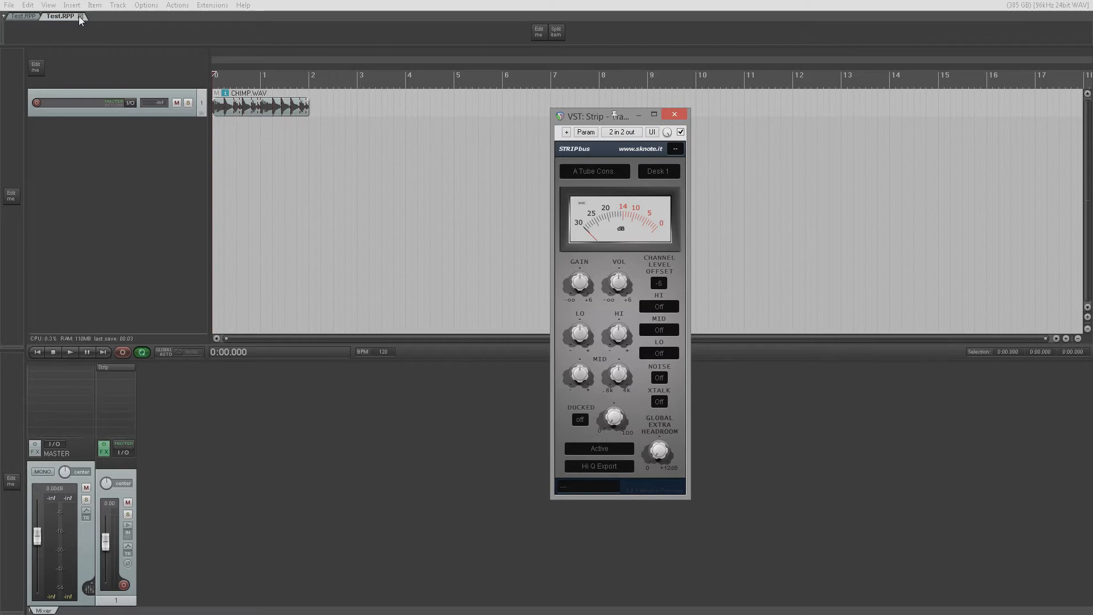
left_click(80, 16)
- Reopen Test.RPP with FX offline (recovery mode) in the current tab and dismiss the load warning
left_click(9, 5)
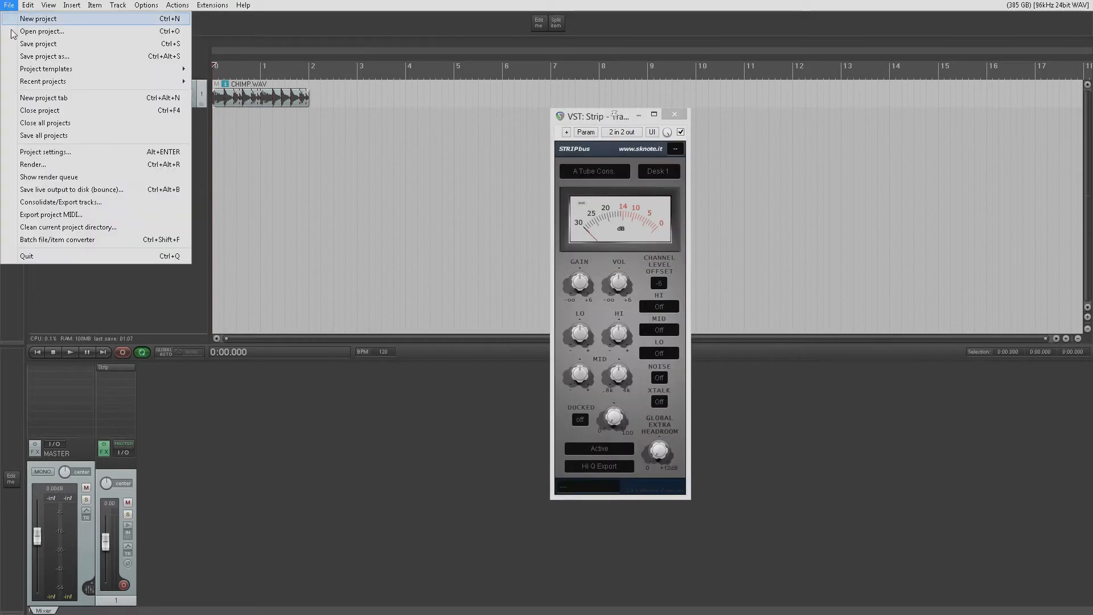
left_click(34, 31)
left_click(119, 283)
left_click(109, 291)
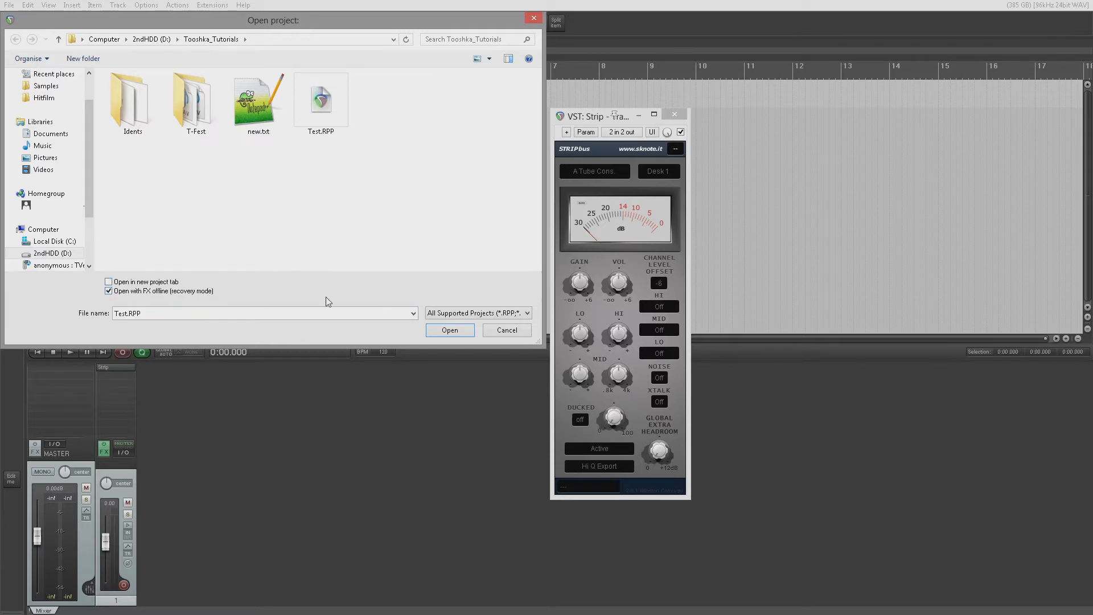
left_click(457, 330)
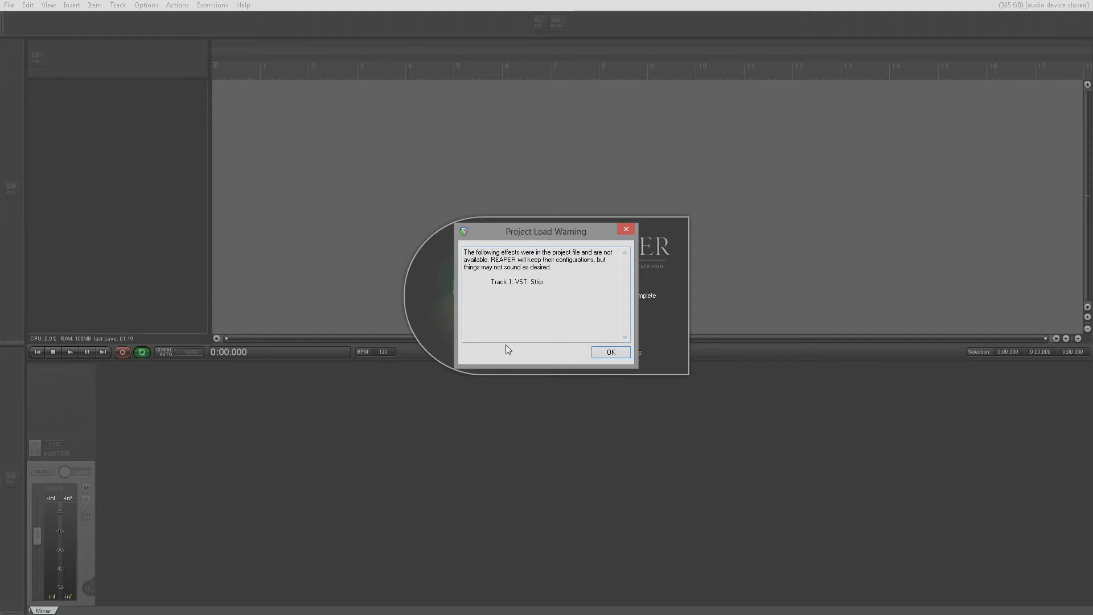
left_click(610, 352)
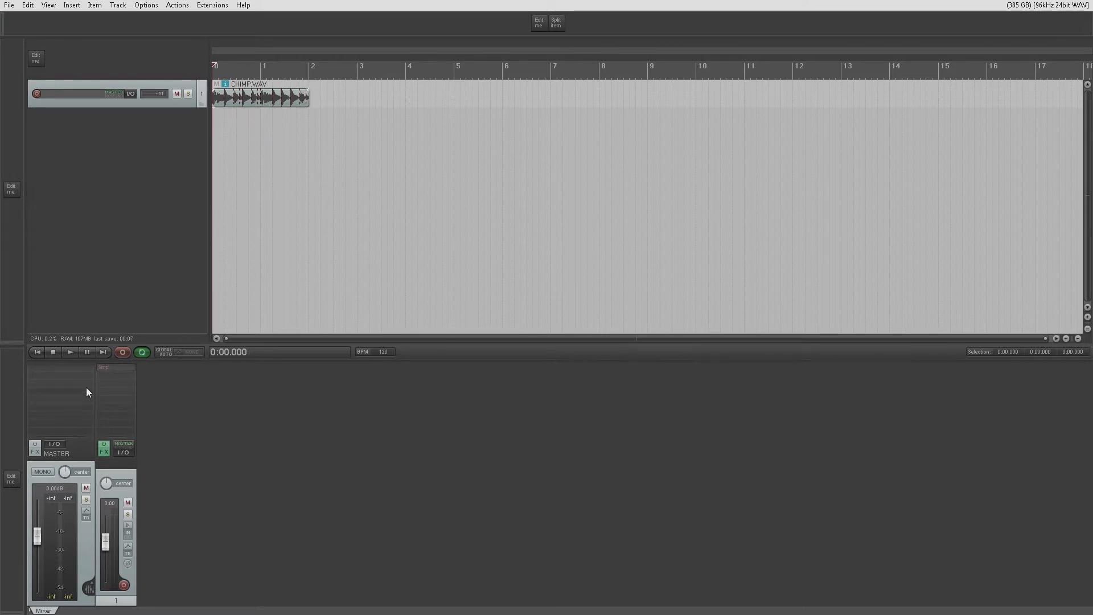
- Bring track 1's Strip plugin back online and open its window
right_click(115, 368)
left_click(129, 476)
left_click(121, 368)
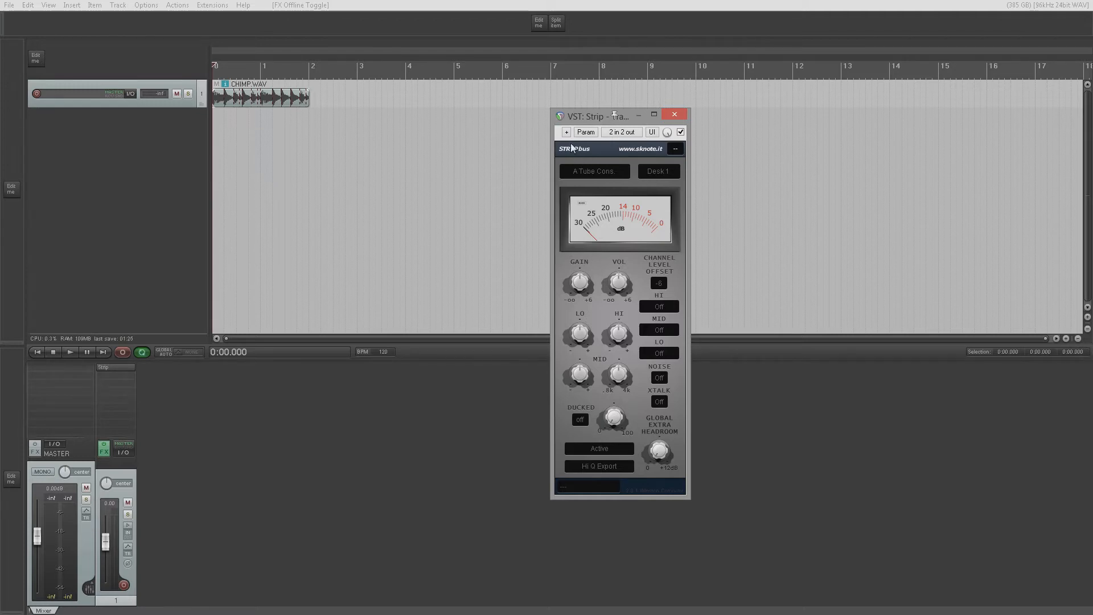
- Widen the Strip plugin window until its preset list shows and look at the available presets
left_click_drag(689, 225, 740, 225)
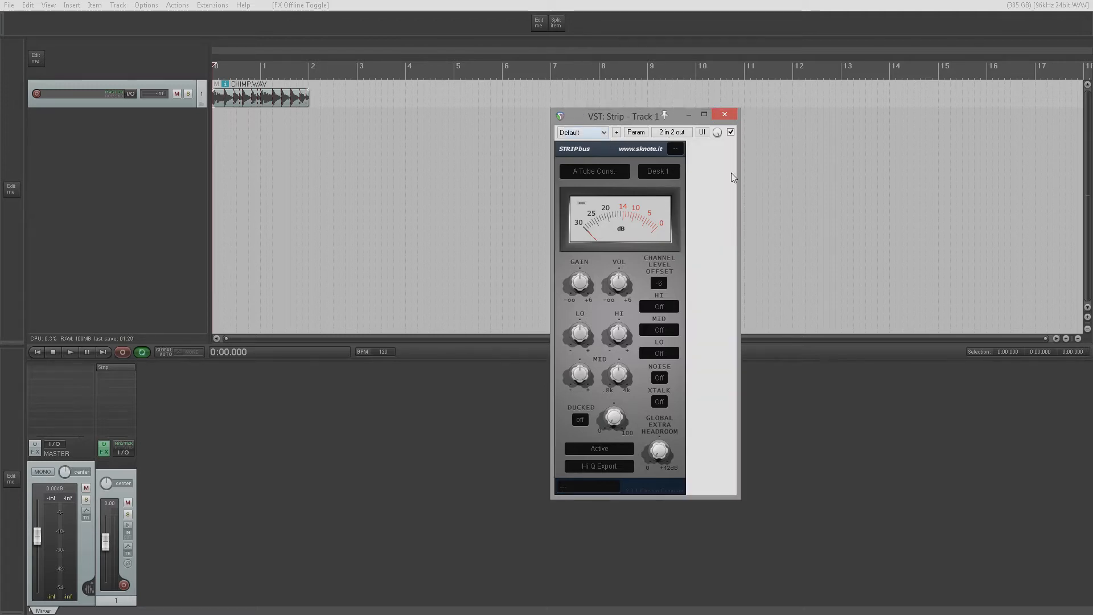
left_click(601, 137)
left_click(697, 206)
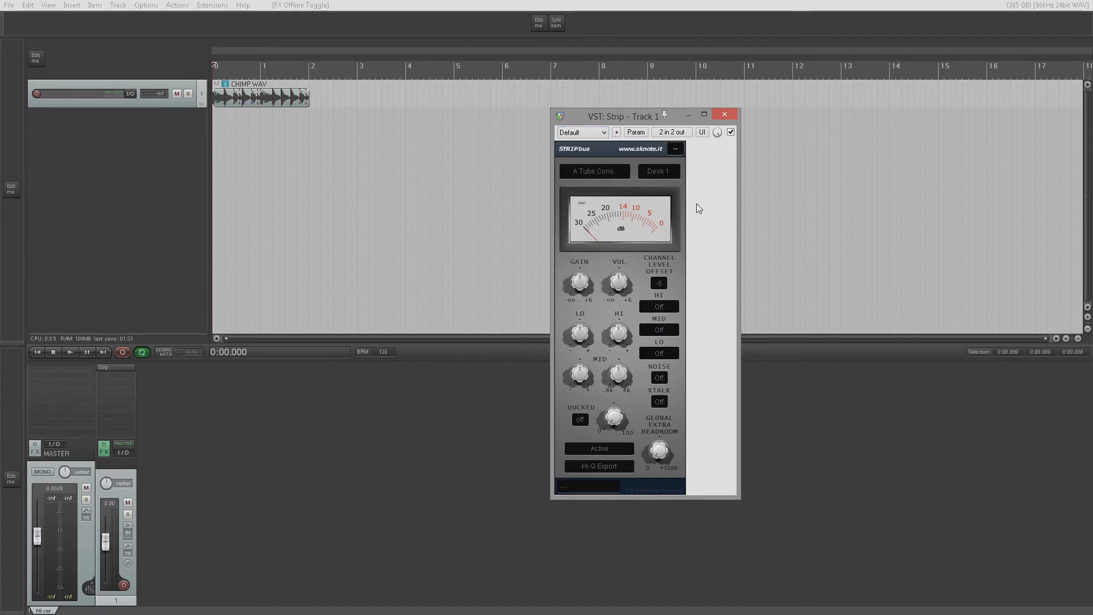
- Narrow the Strip plugin window to see how its header controls adapt, restore its width and close it
left_click_drag(738, 233, 689, 234)
left_click_drag(689, 234, 696, 234)
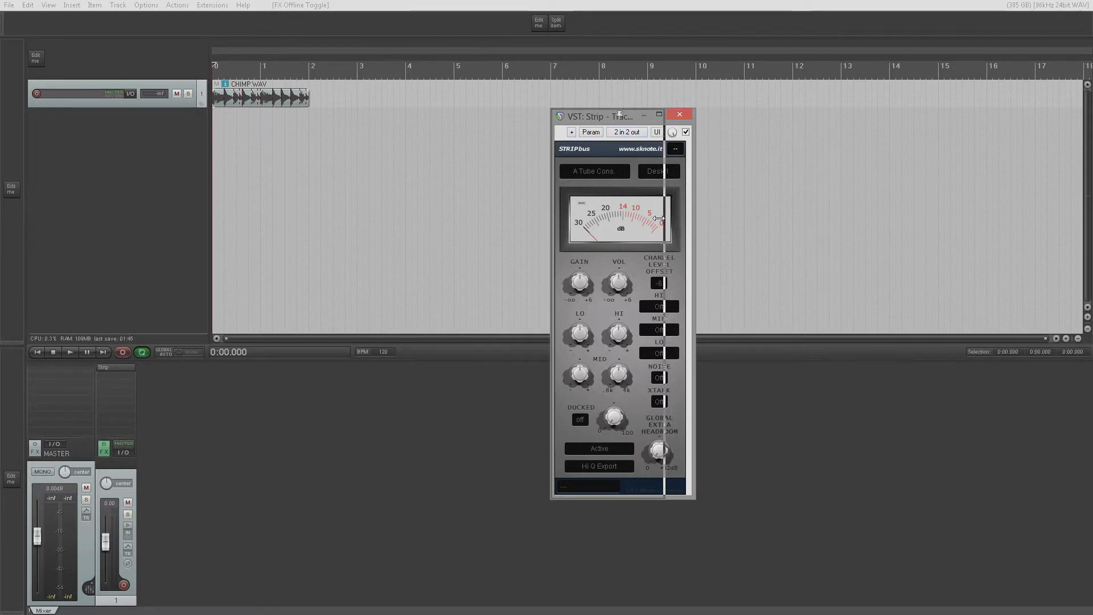
left_click_drag(694, 218, 659, 218)
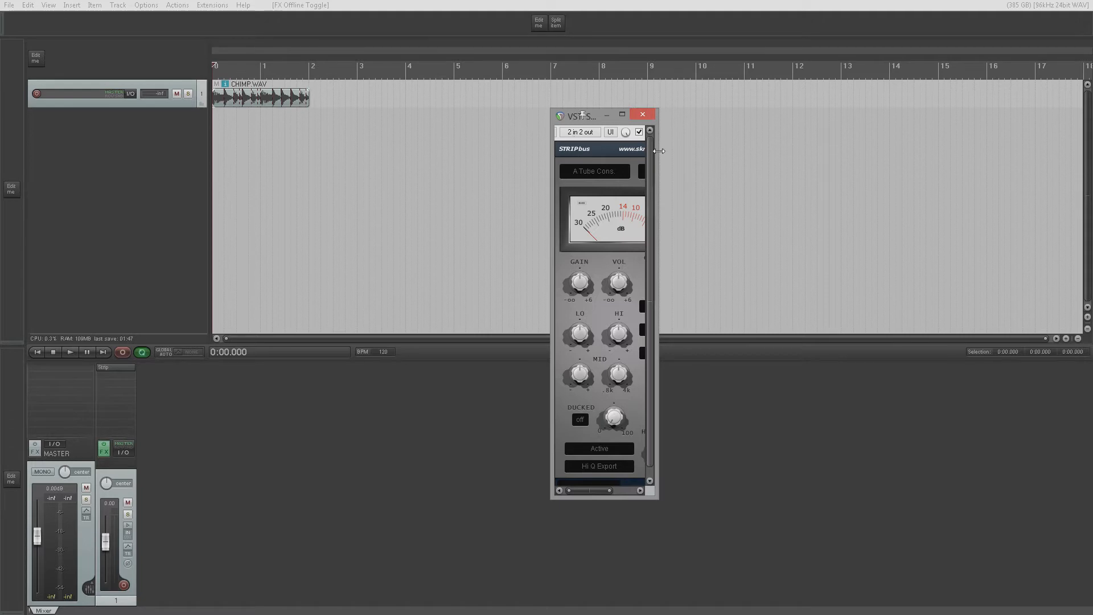
left_click_drag(659, 177, 629, 180)
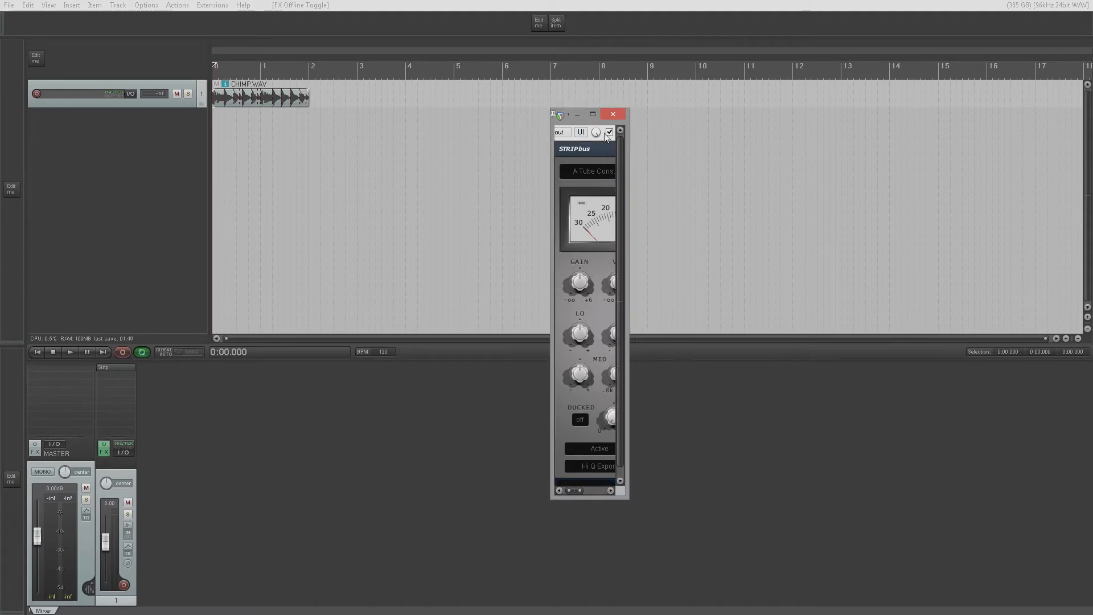
left_click_drag(629, 196, 691, 200)
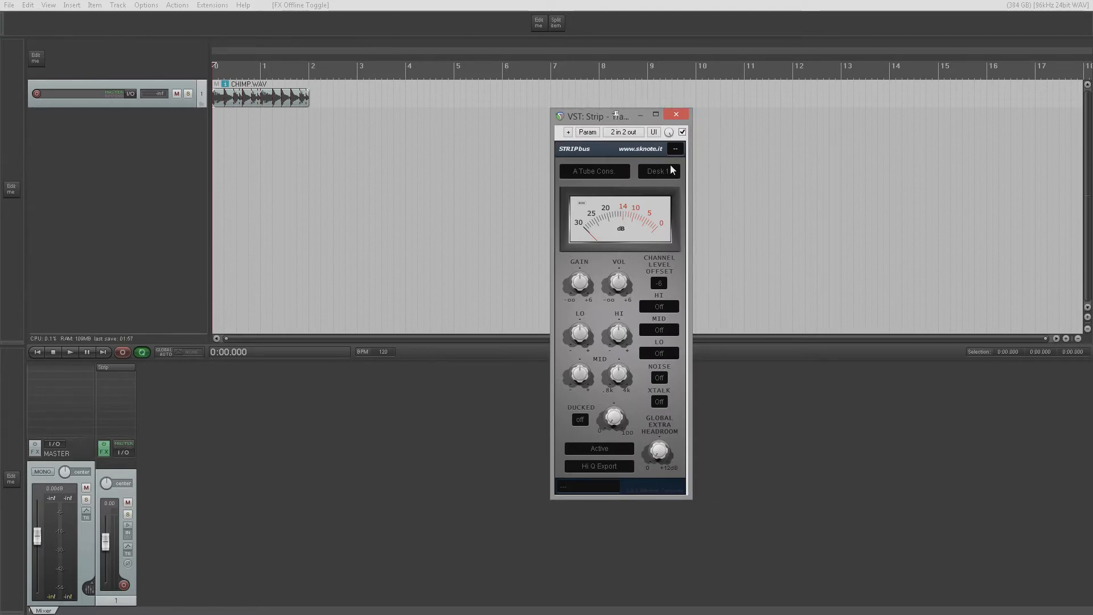
left_click(676, 115)
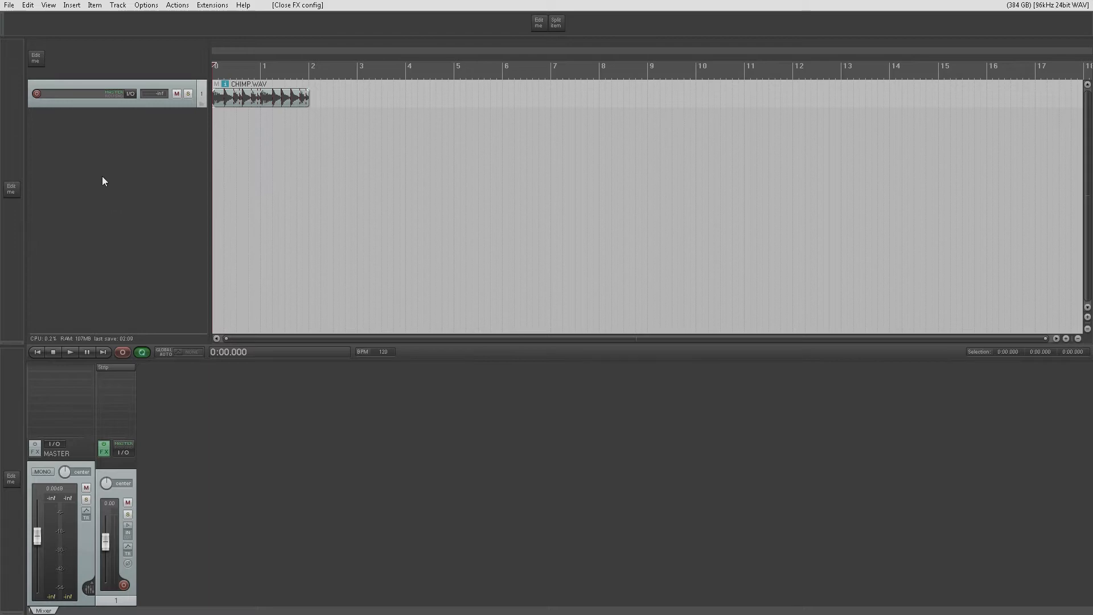
- Start a new empty project in place of Test.RPP
left_click(9, 6)
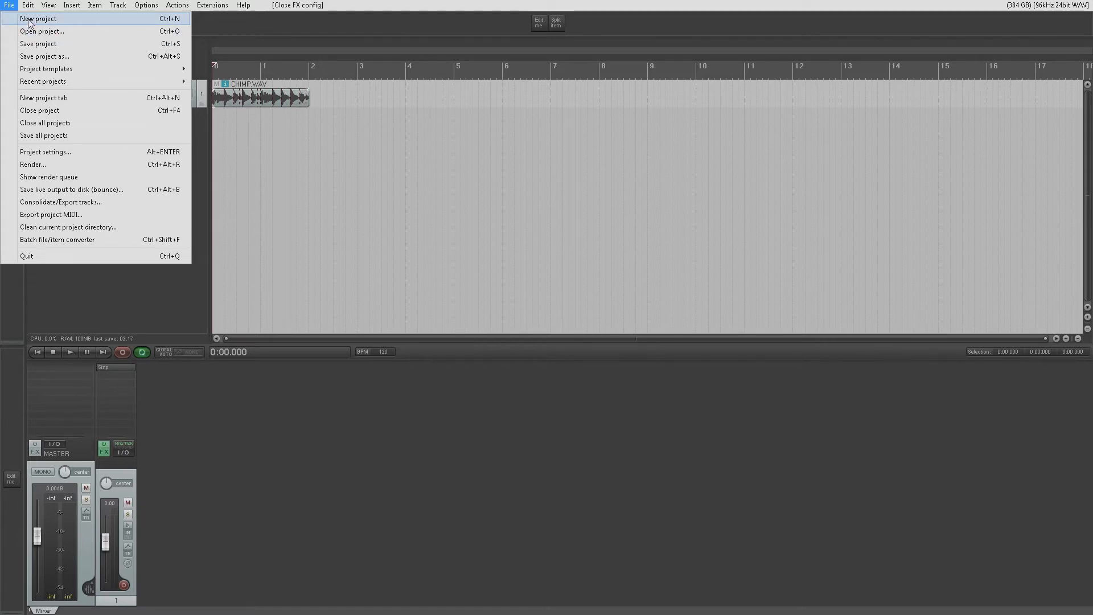
left_click(26, 19)
left_click(558, 340)
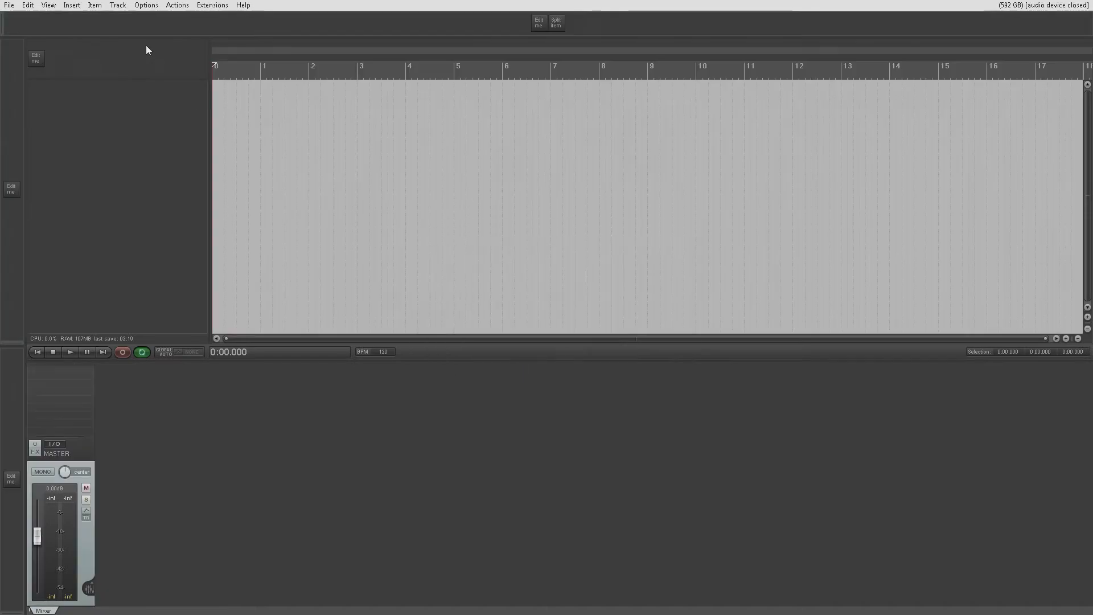
- Reopen Test.RPP from the recent projects list
left_click(4, 8)
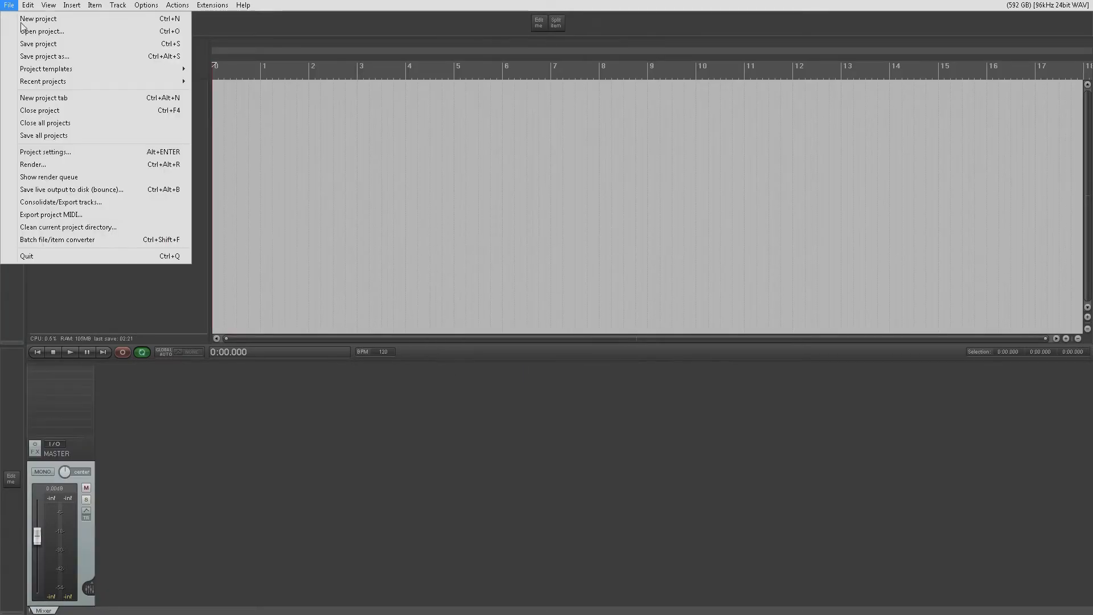
mouse_move(63, 84)
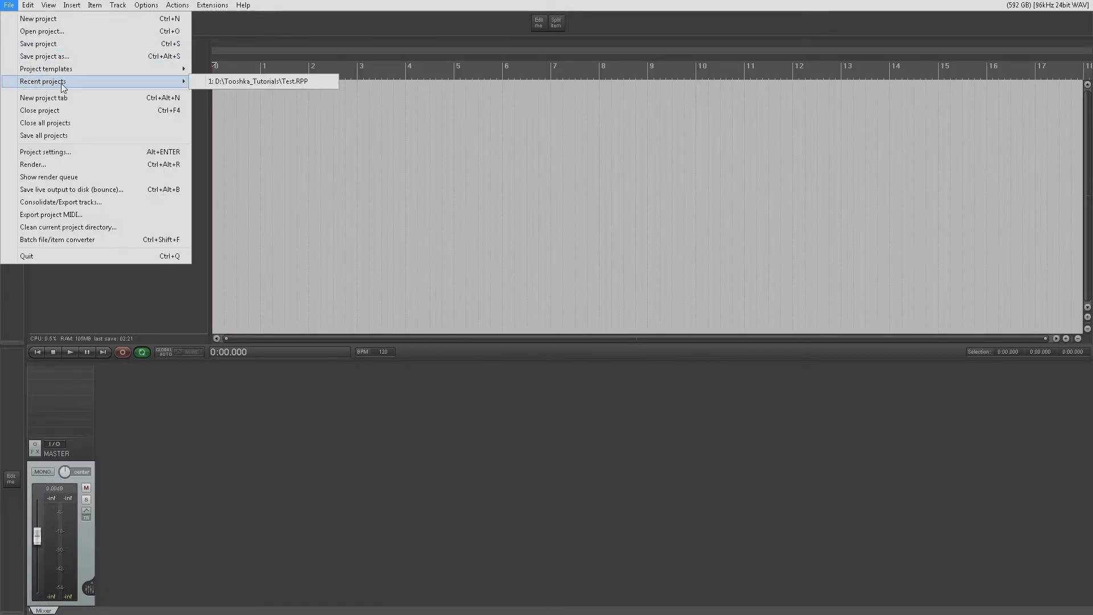
left_click(240, 81)
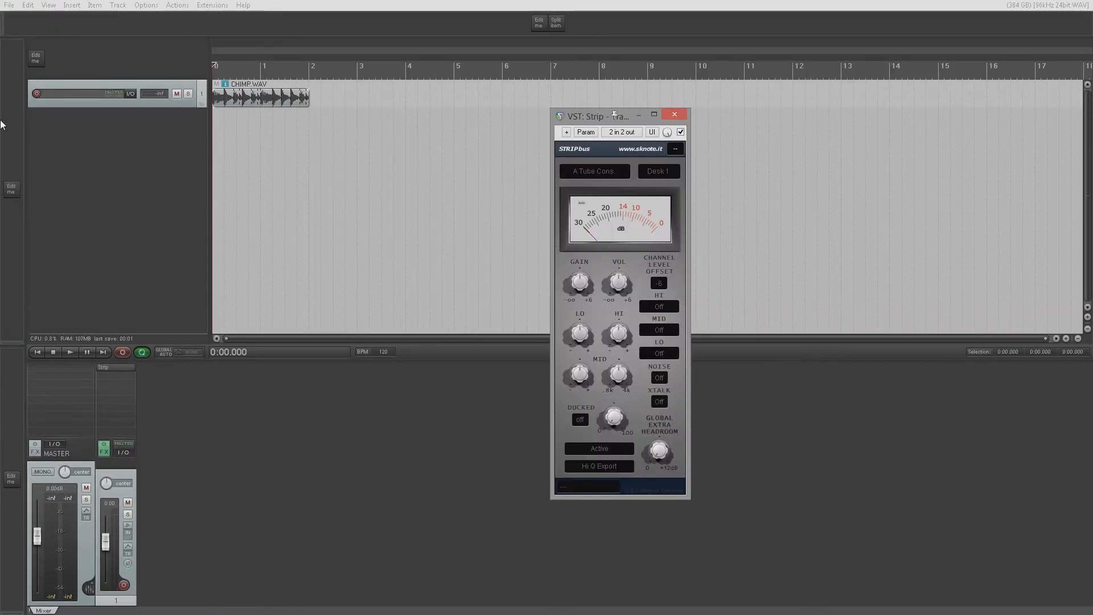
- Load the Test project template, and replace it with the RBNTemplate project template
left_click(10, 6)
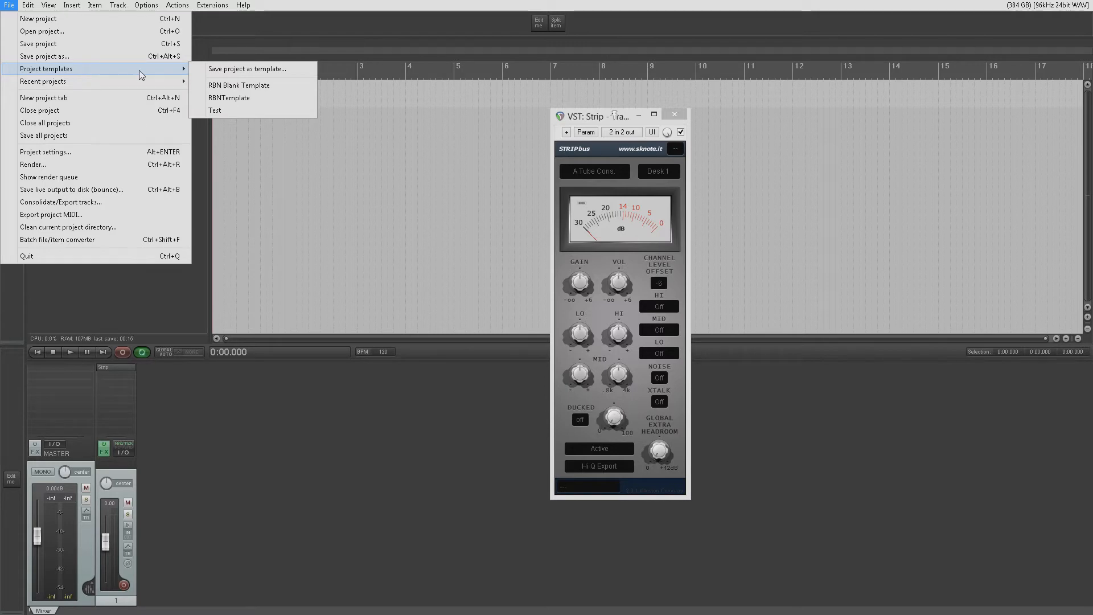
left_click(214, 111)
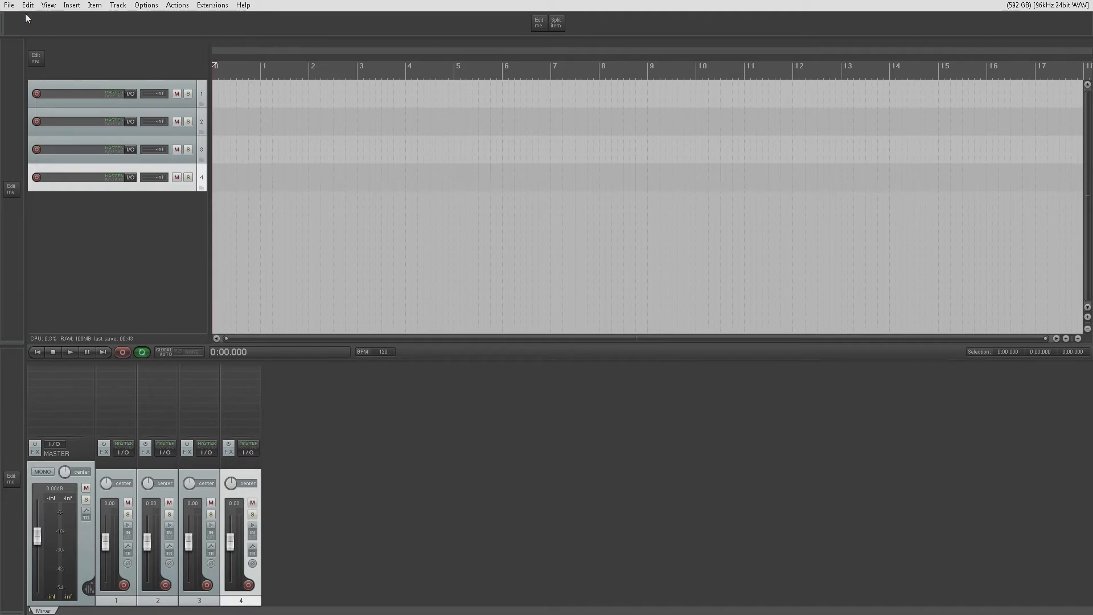
left_click(10, 5)
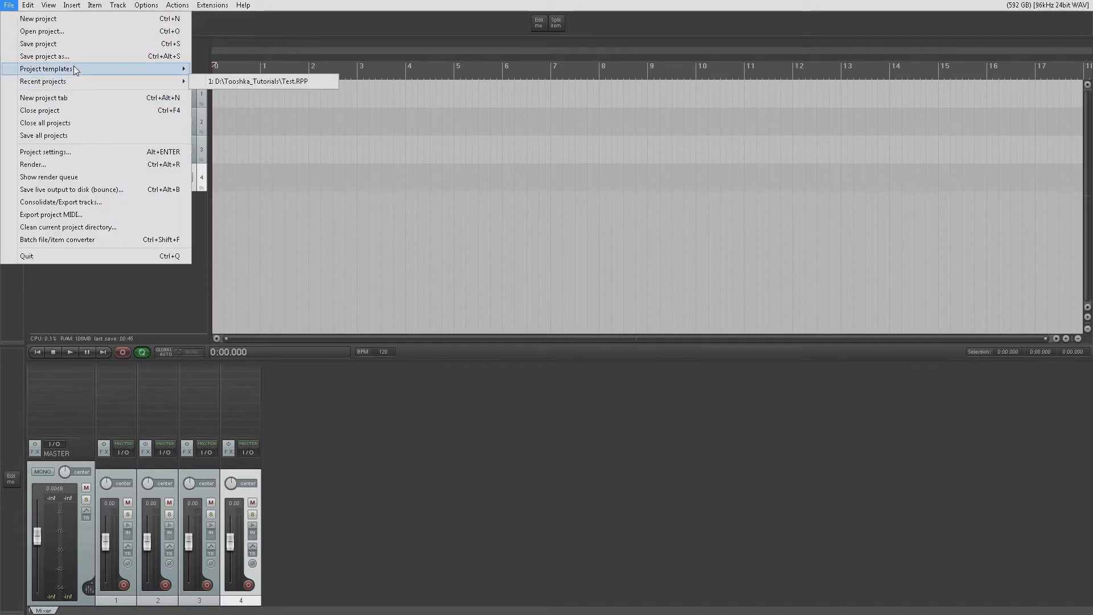
mouse_move(102, 70)
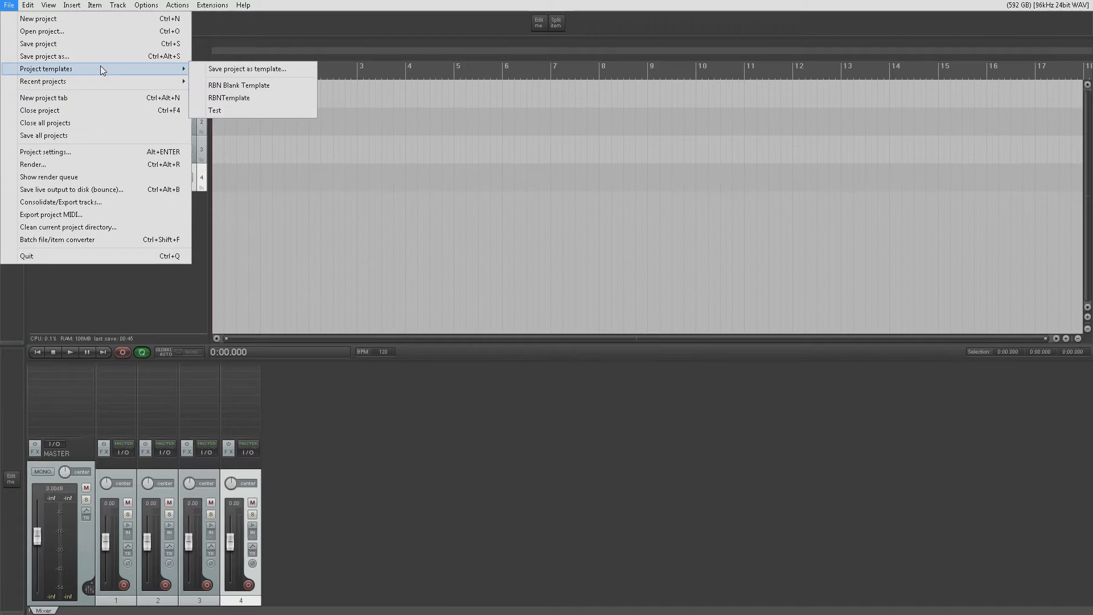
left_click(233, 103)
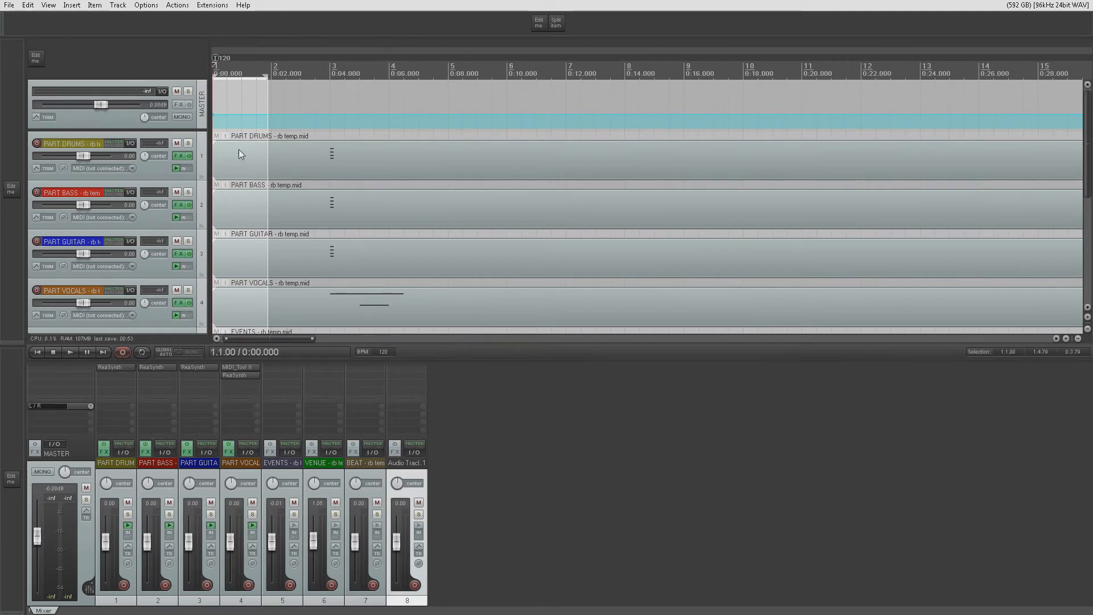
mouse_move(1090, 155)
left_mouse_down()
mouse_move(1091, 253)
mouse_move(1085, 146)
left_mouse_up()
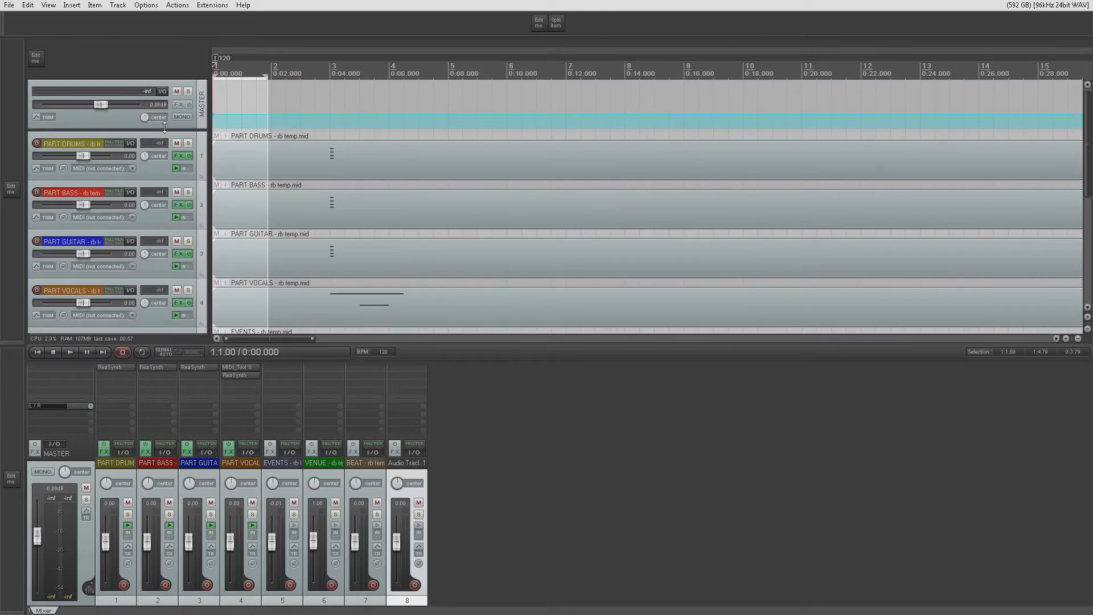
- Replace the template-based project with a new blank project
left_click(9, 5)
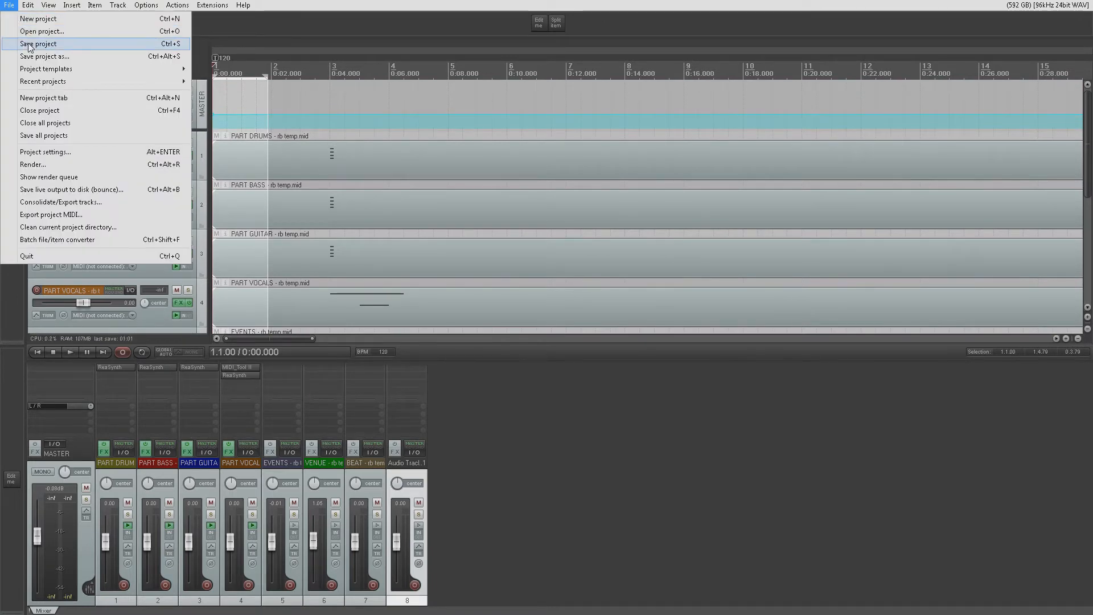
left_click(44, 24)
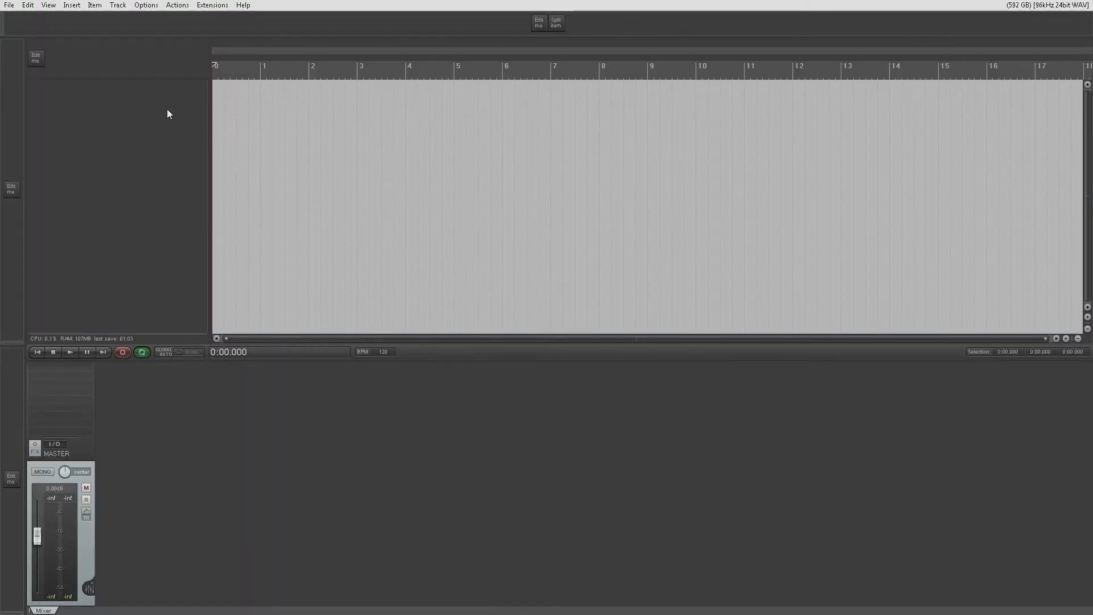
left_click(9, 5)
left_click(357, 3)
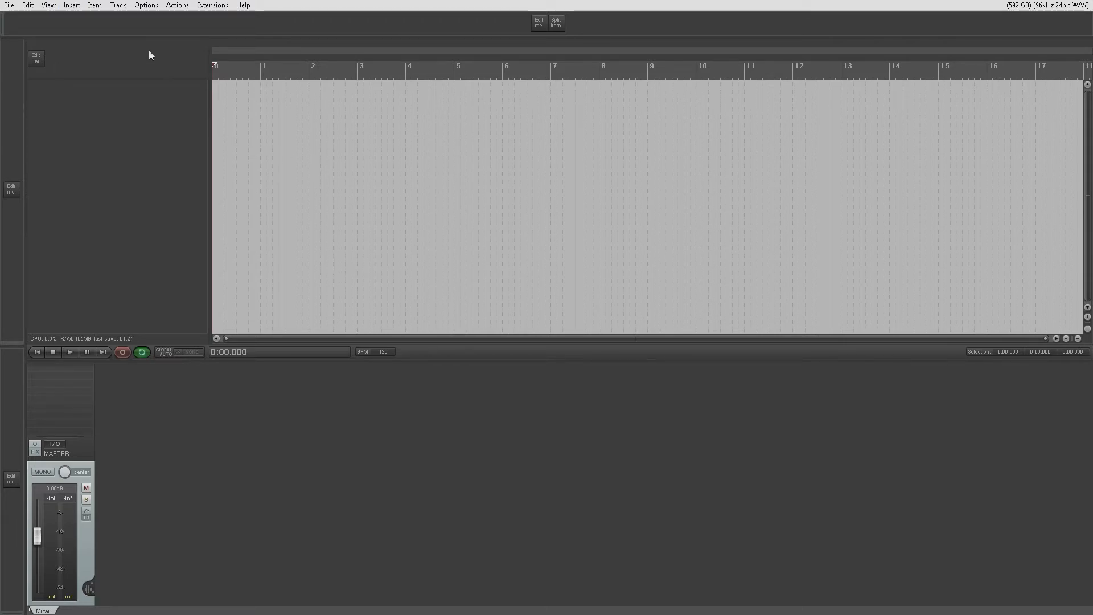
- Import the media file wipematte2.wav into the project on a new track, and make that track taller
left_click(76, 7)
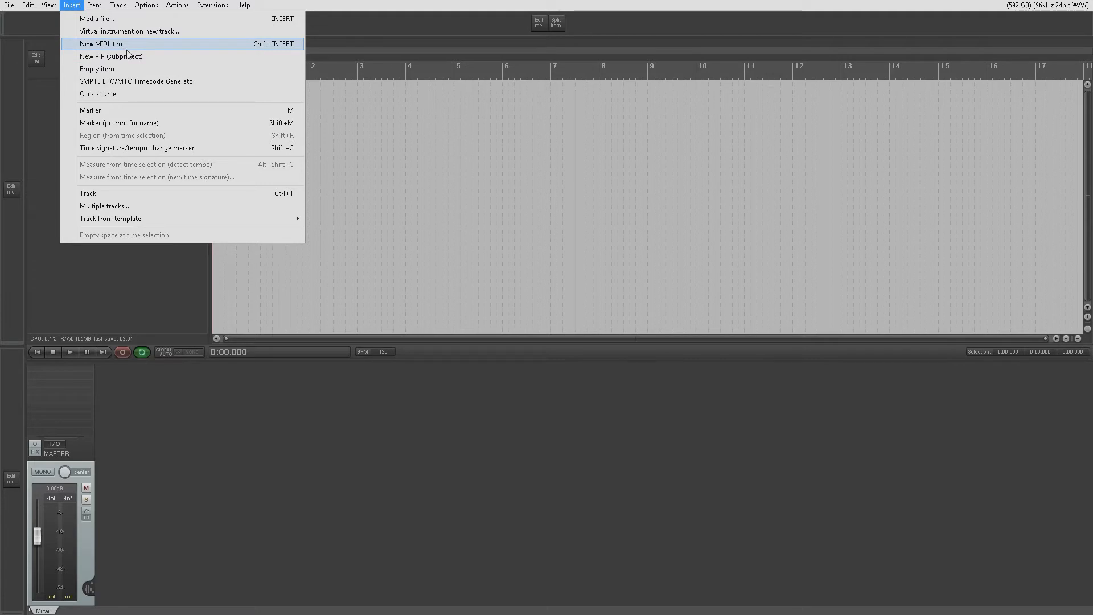
left_click(123, 19)
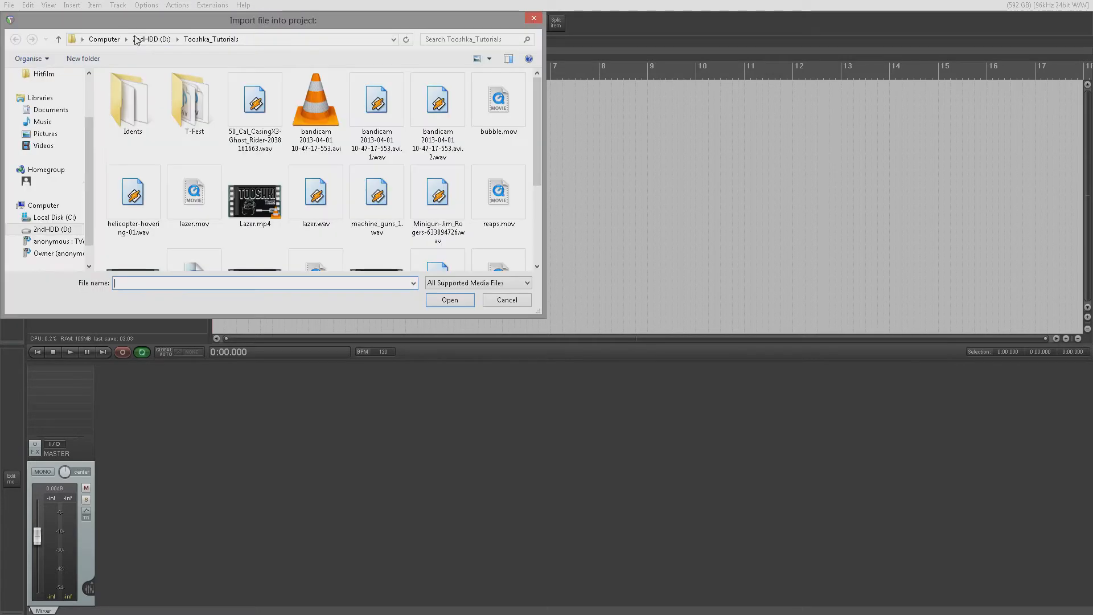
left_click_drag(534, 135, 541, 242)
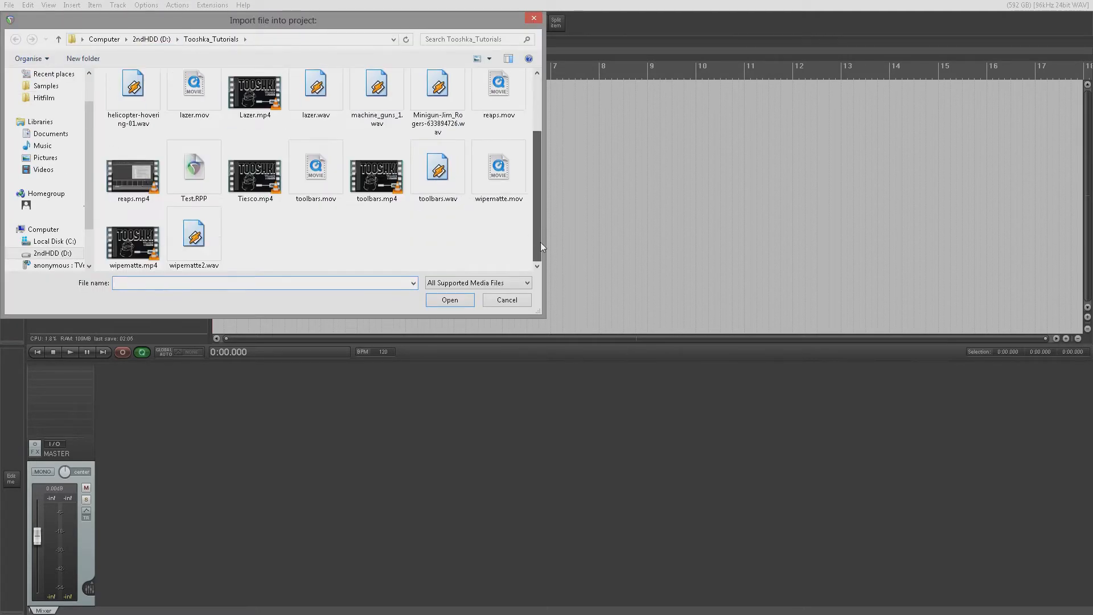
double_click(202, 241)
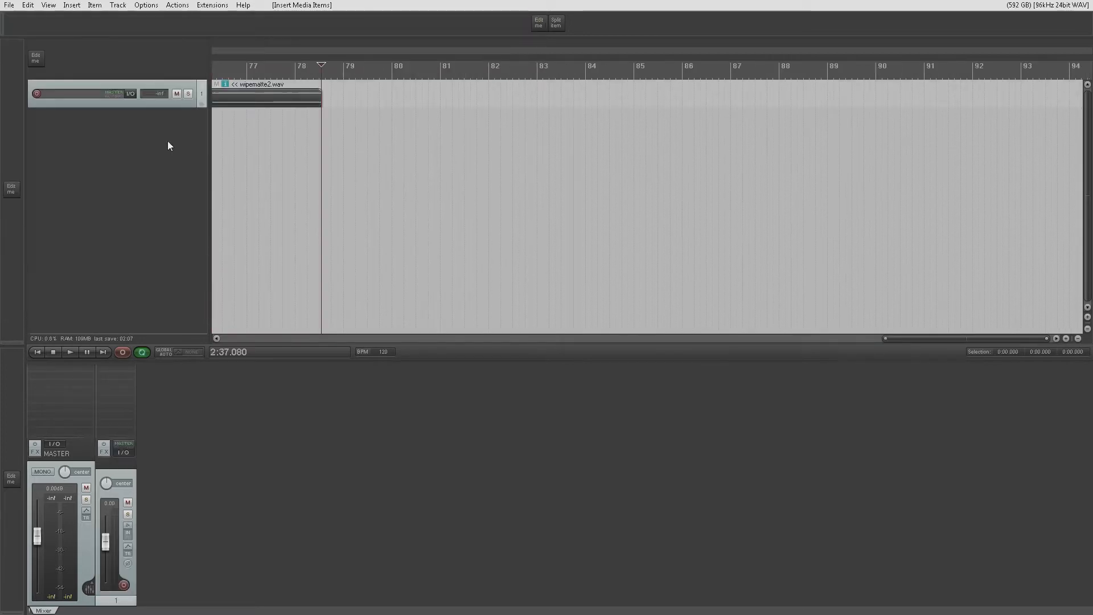
left_click_drag(150, 108, 154, 130)
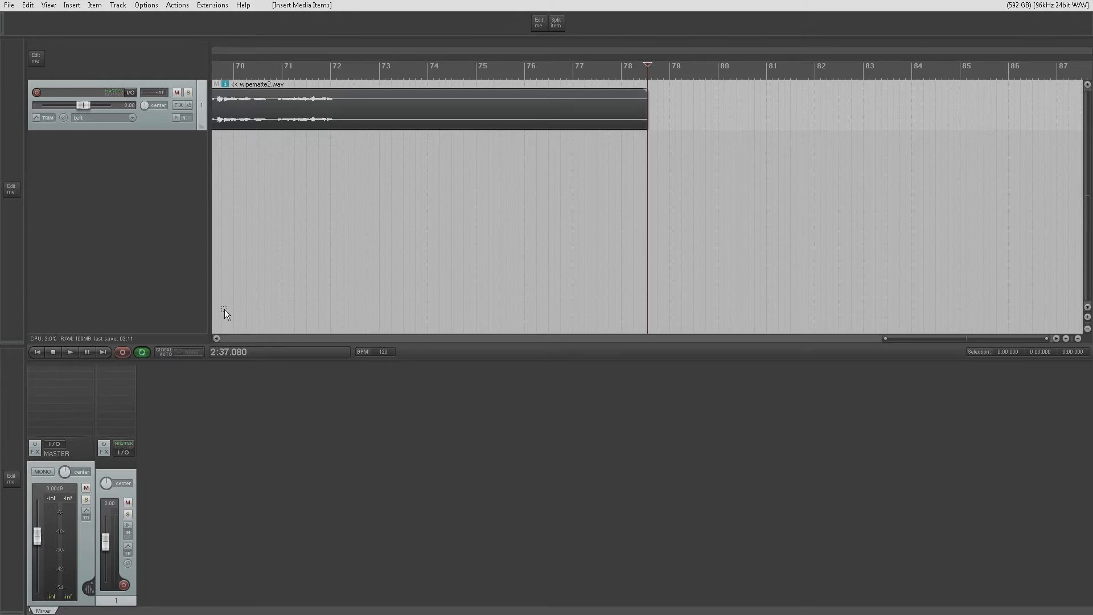
scroll(228, 307, "down", 5)
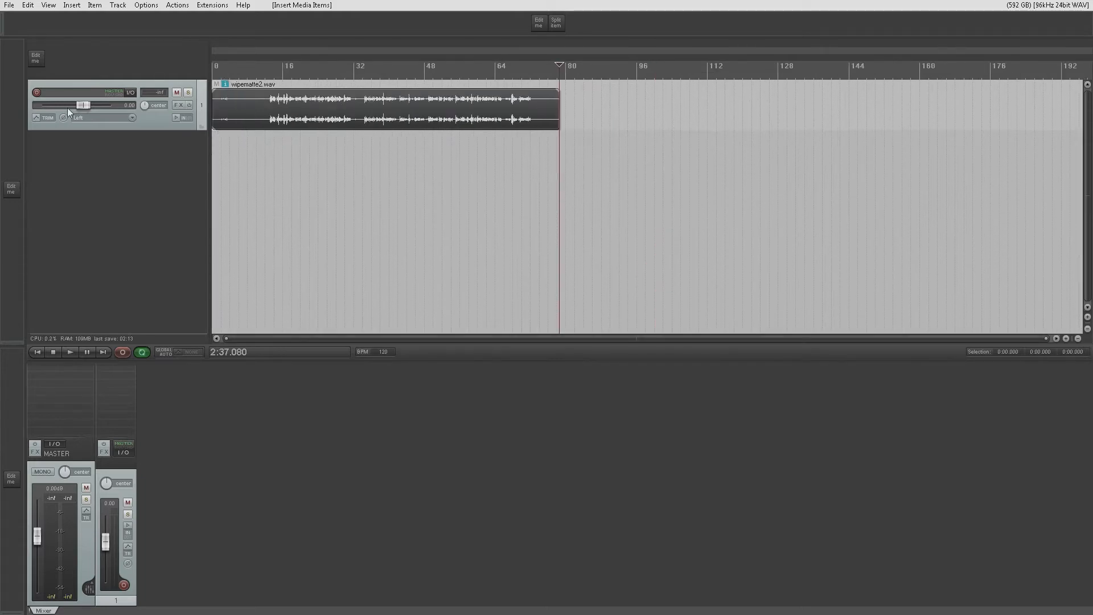
- Remove the track that holds wipematte2.wav
right_click(150, 119)
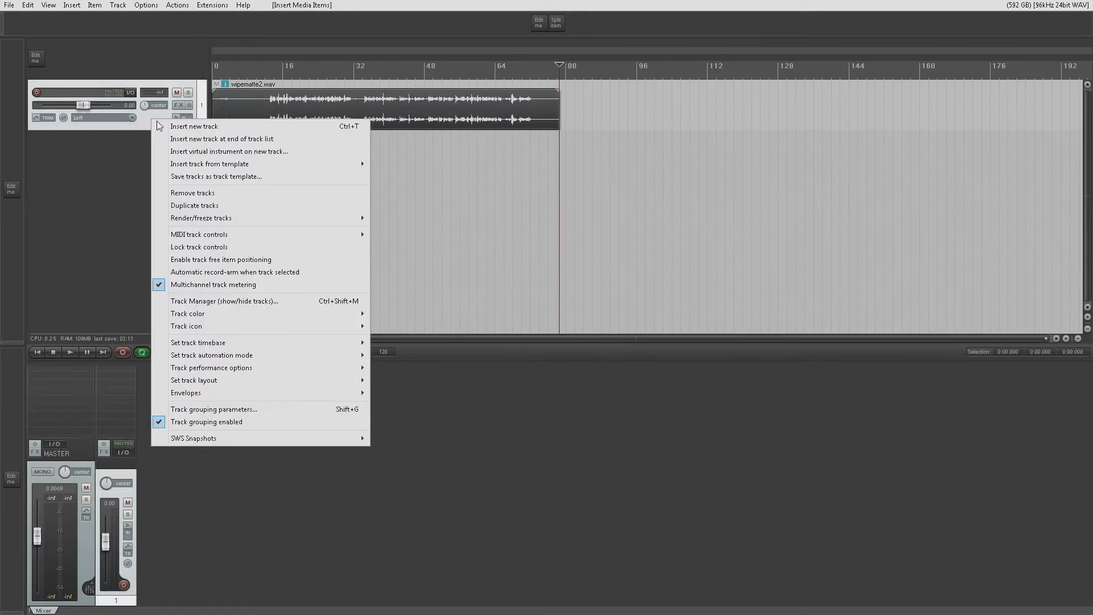
left_click(189, 196)
left_click(72, 5)
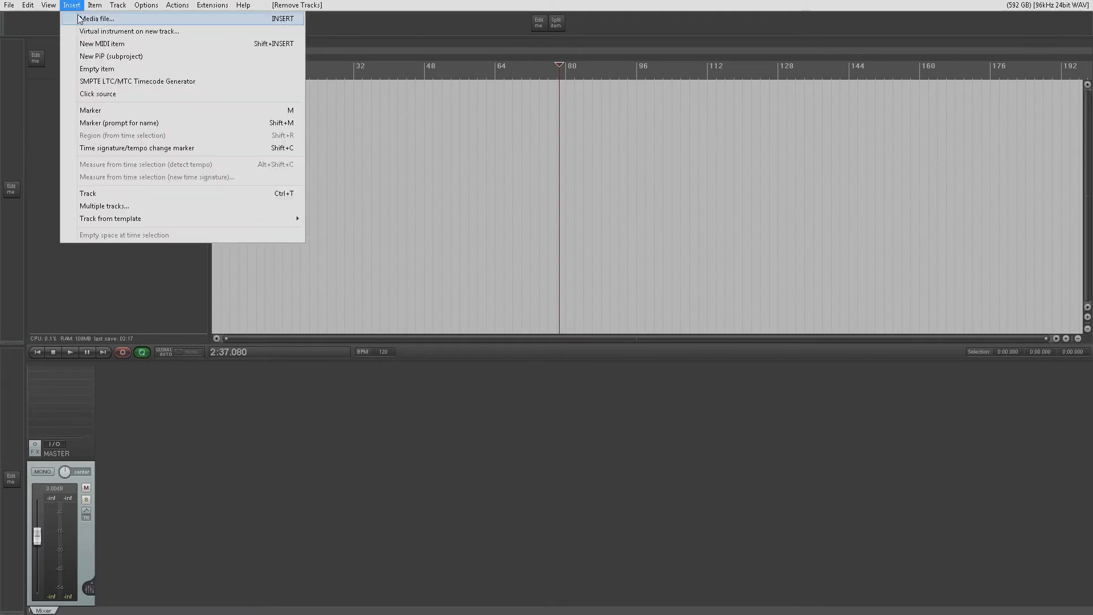
left_click(79, 19)
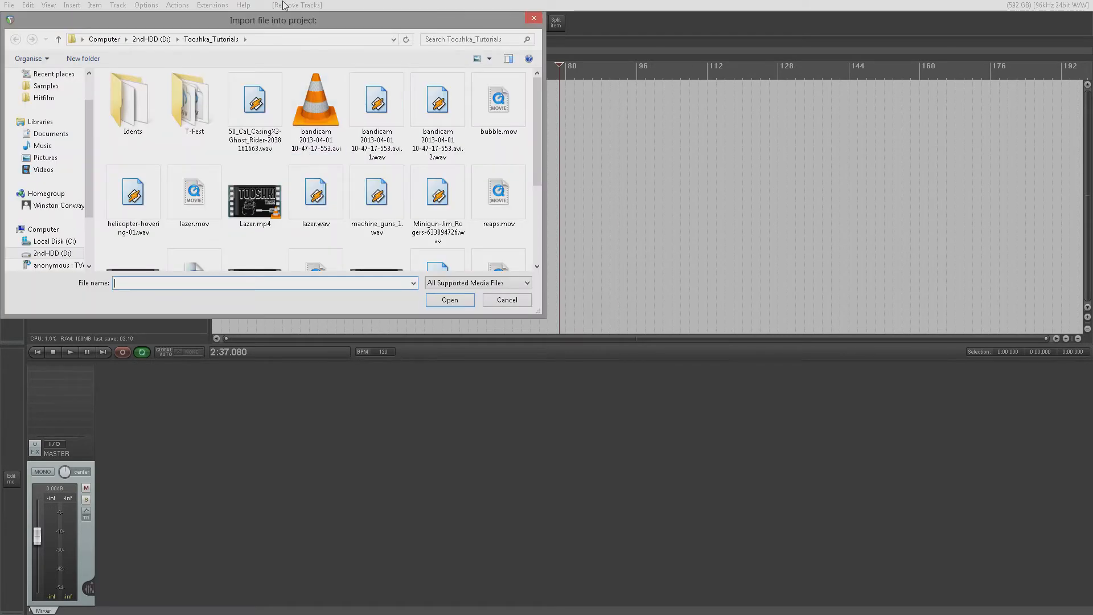
left_click(505, 299)
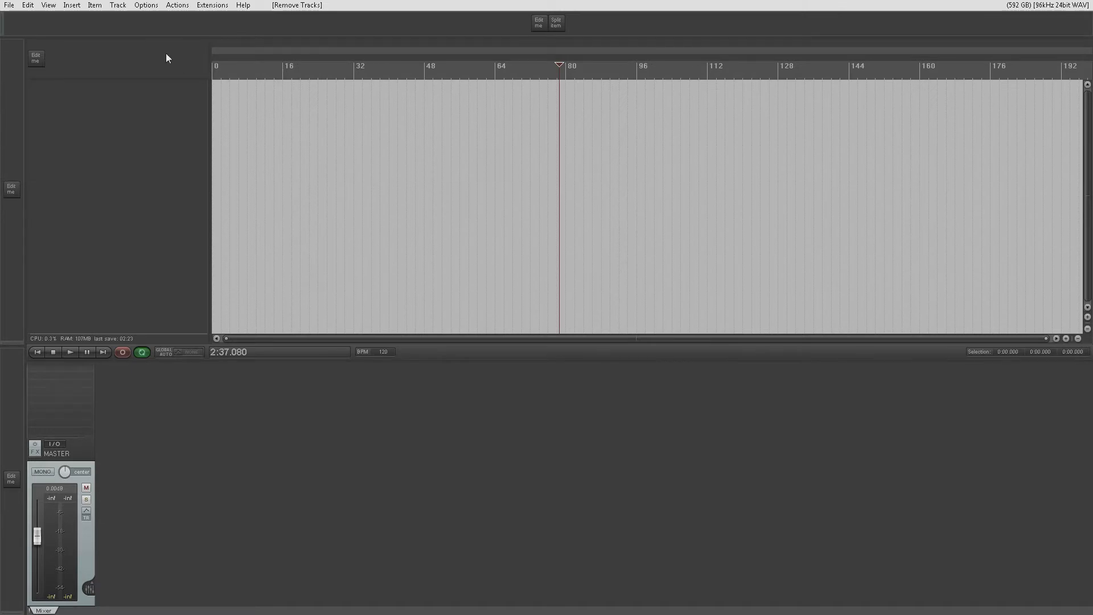
- Insert a new MIDI item at the edit cursor, and delete that item again
left_click(76, 8)
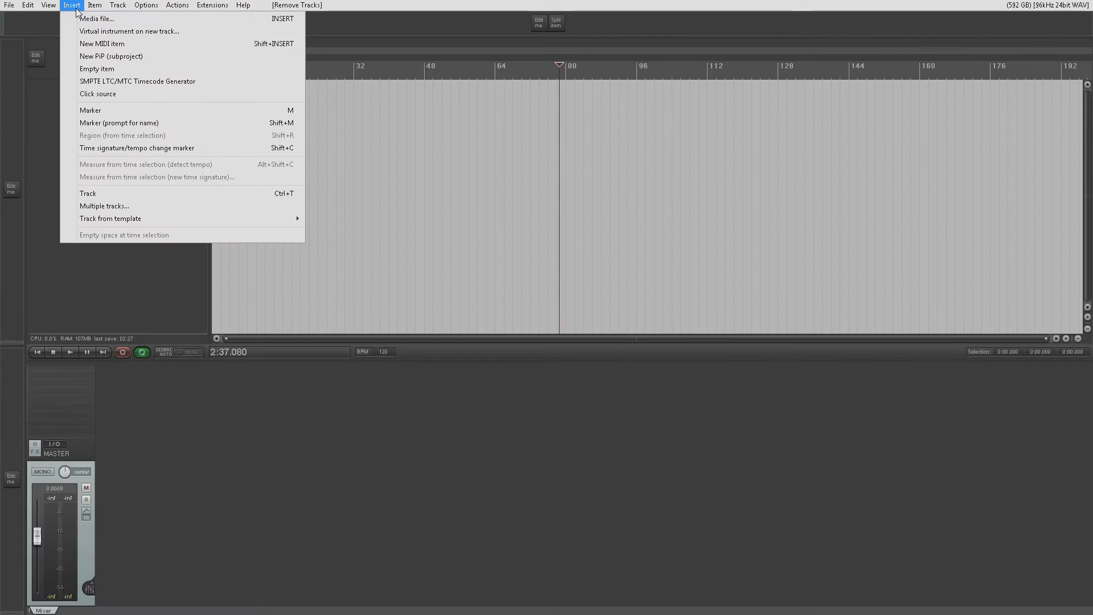
left_click(94, 44)
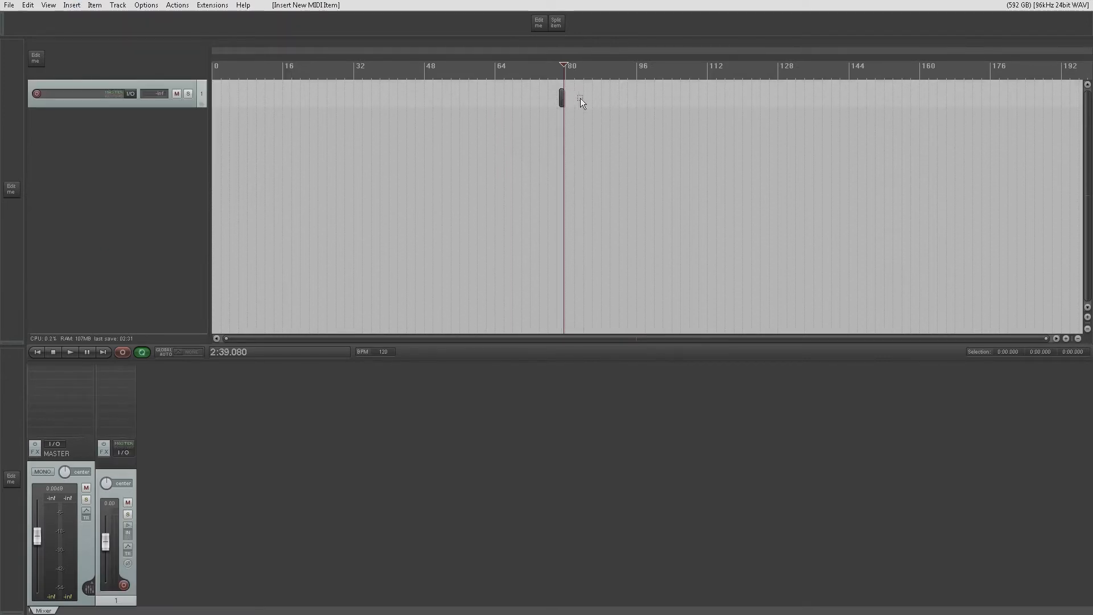
left_click_drag(546, 93, 546, 94)
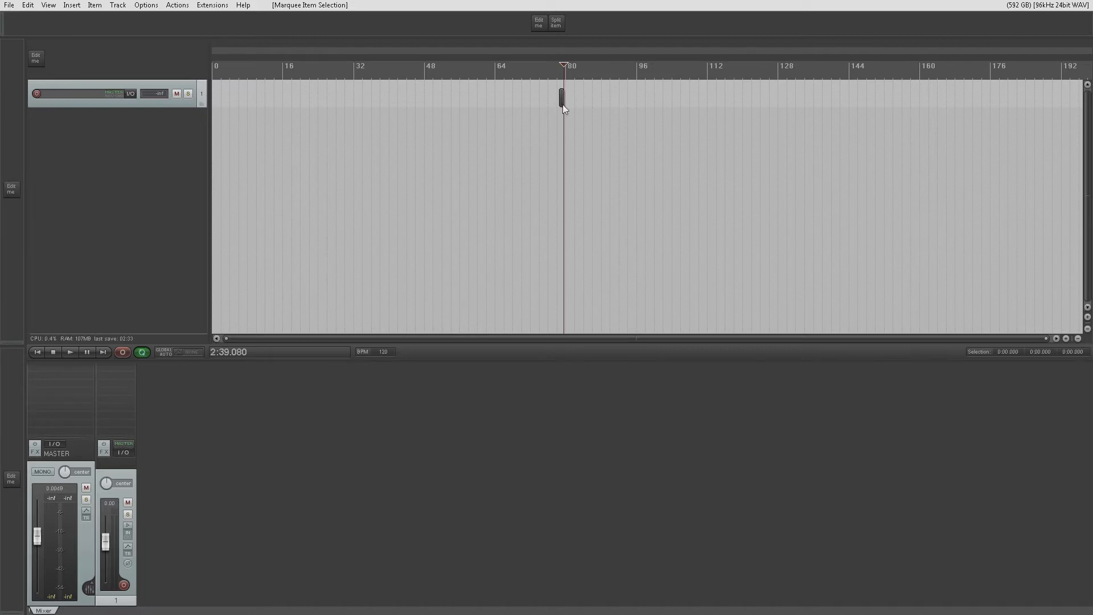
right_click(562, 104)
left_click(575, 111)
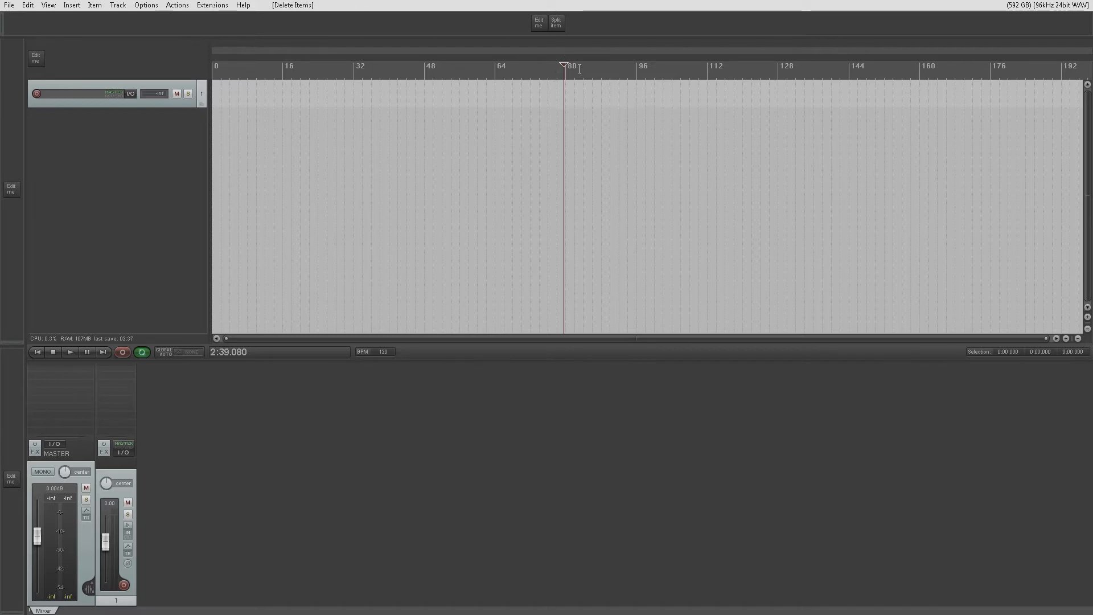
- Return the edit cursor to the project start and insert a new MIDI item there on the existing track
left_click(36, 352)
scroll(268, 178, "up", 5)
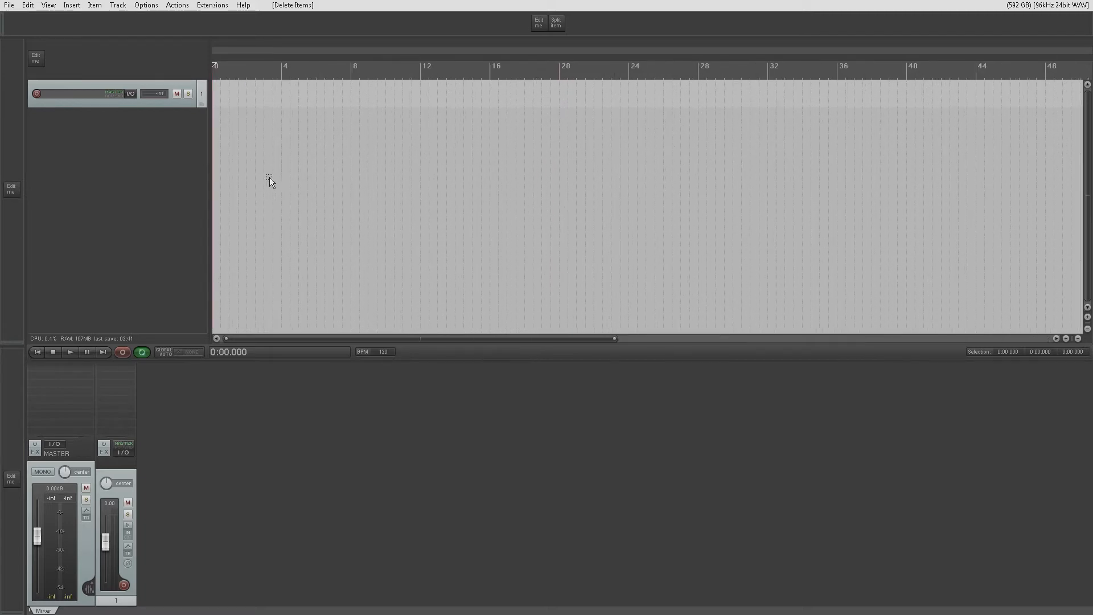
left_click(74, 5)
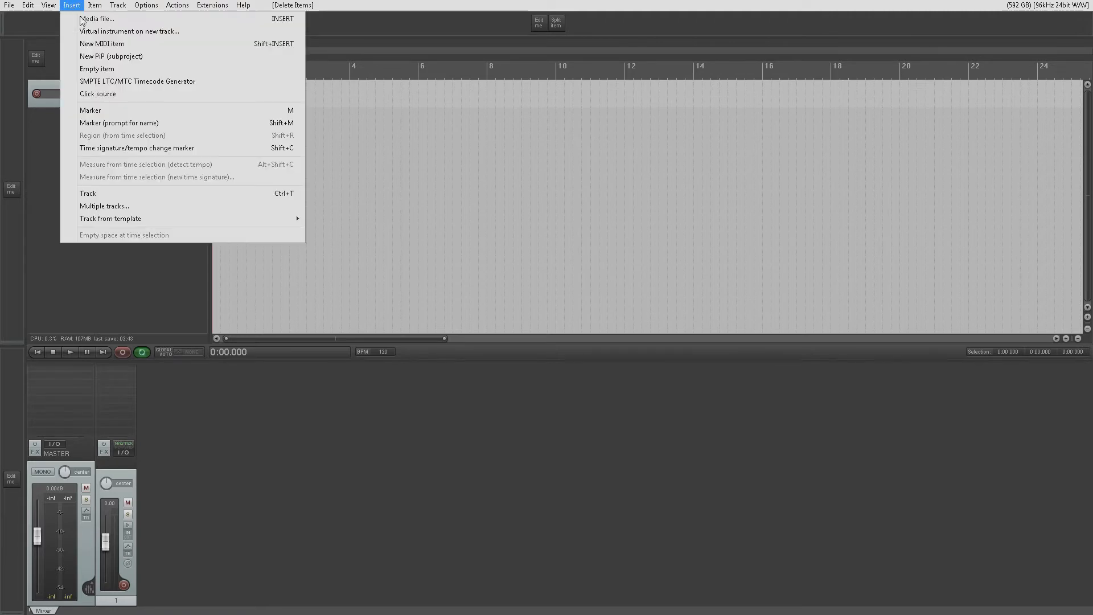
left_click(98, 45)
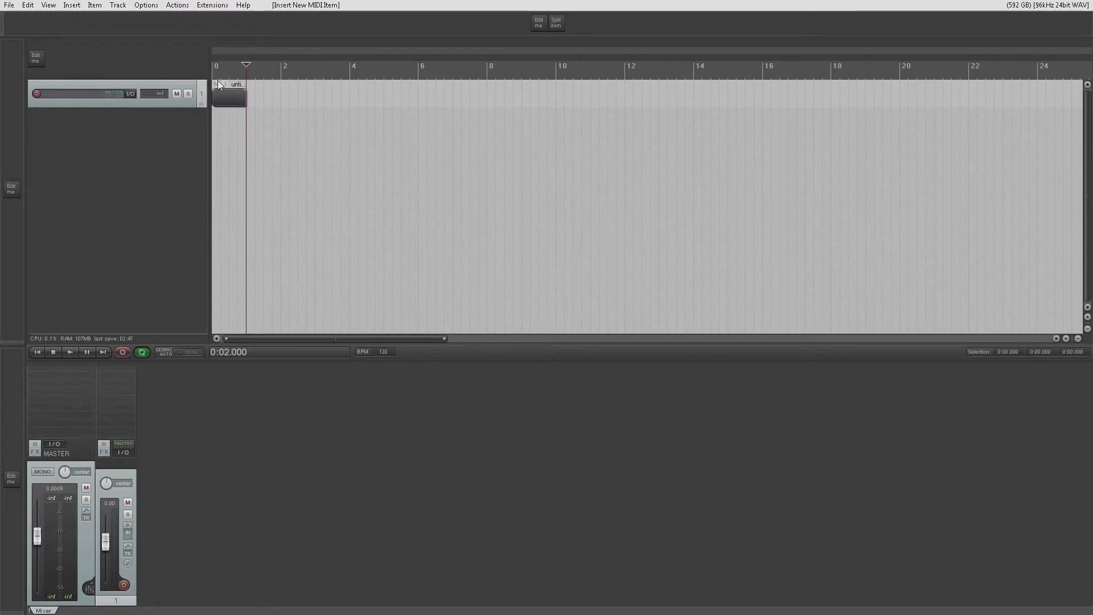
- Insert a new MIDI item at 0:05.000 and another one directly after it
left_click(297, 73)
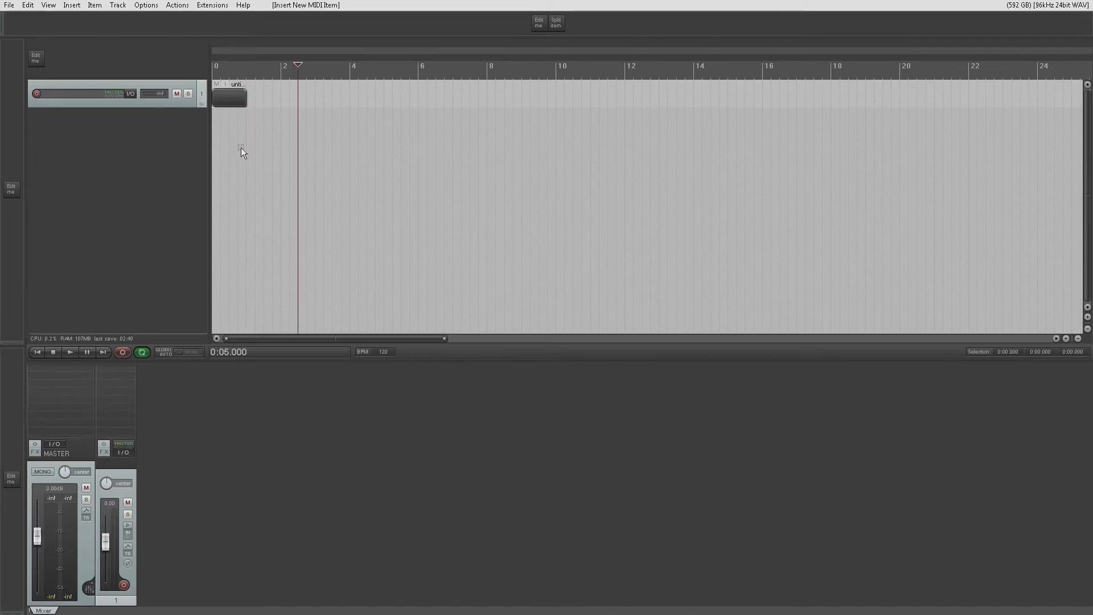
left_click(72, 5)
left_click(97, 44)
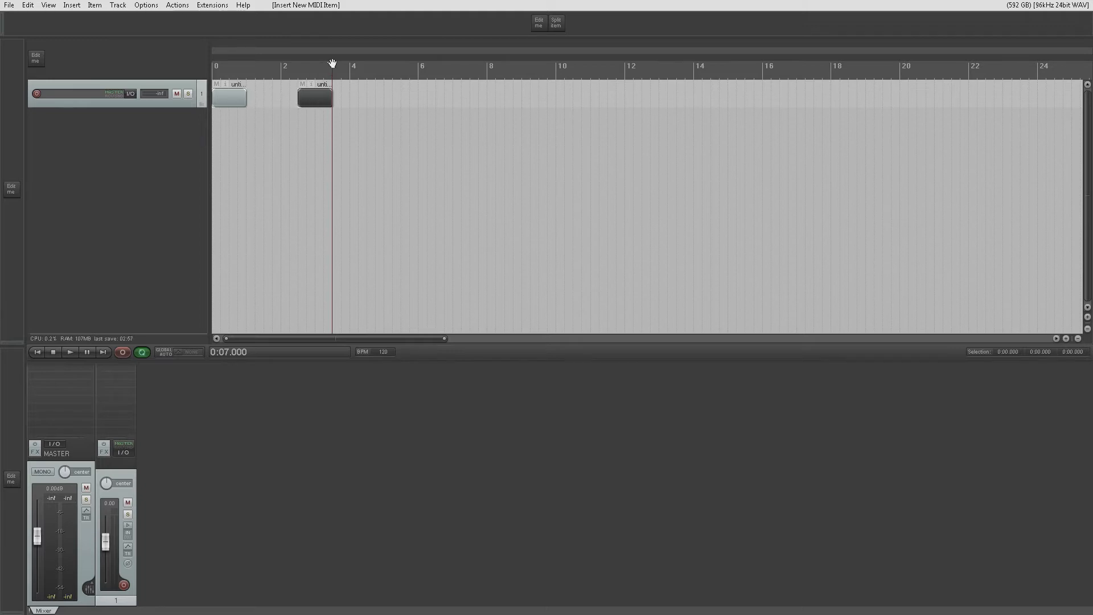
left_click(71, 5)
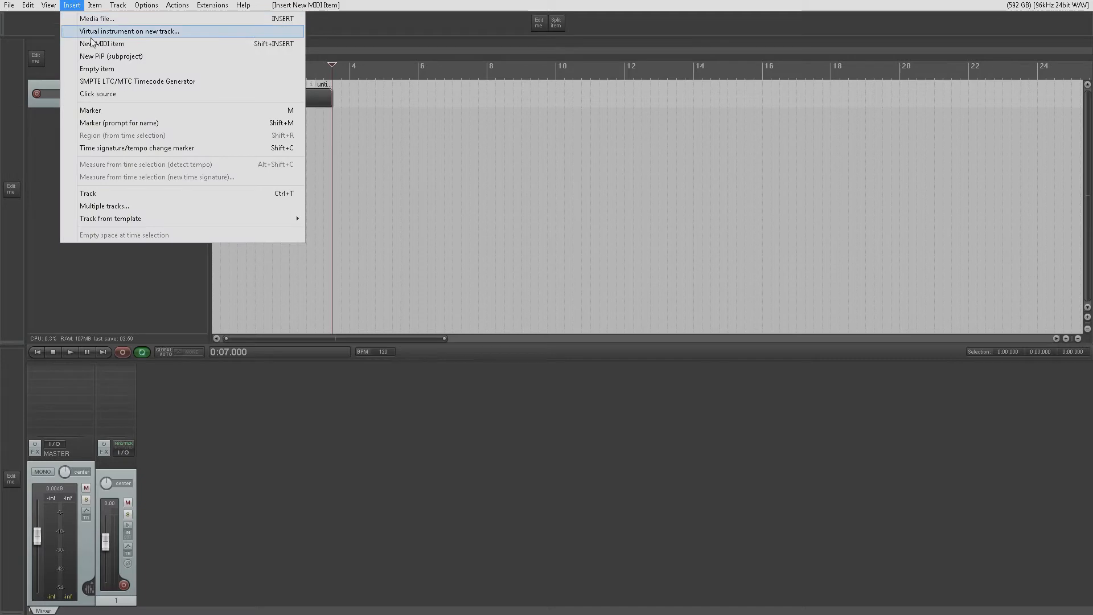
left_click(76, 27)
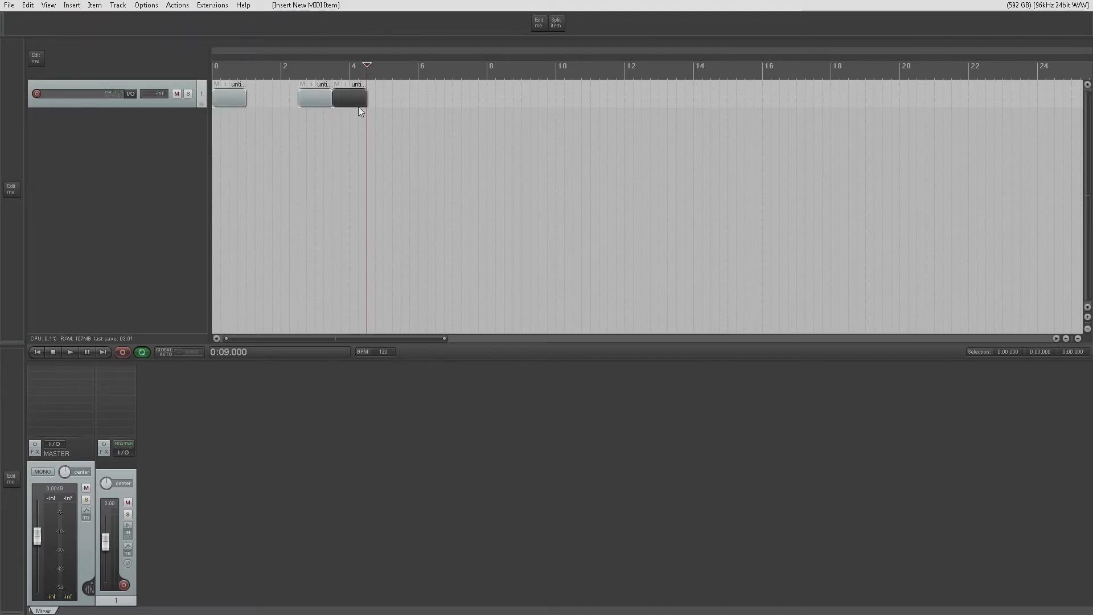
left_click(66, 7)
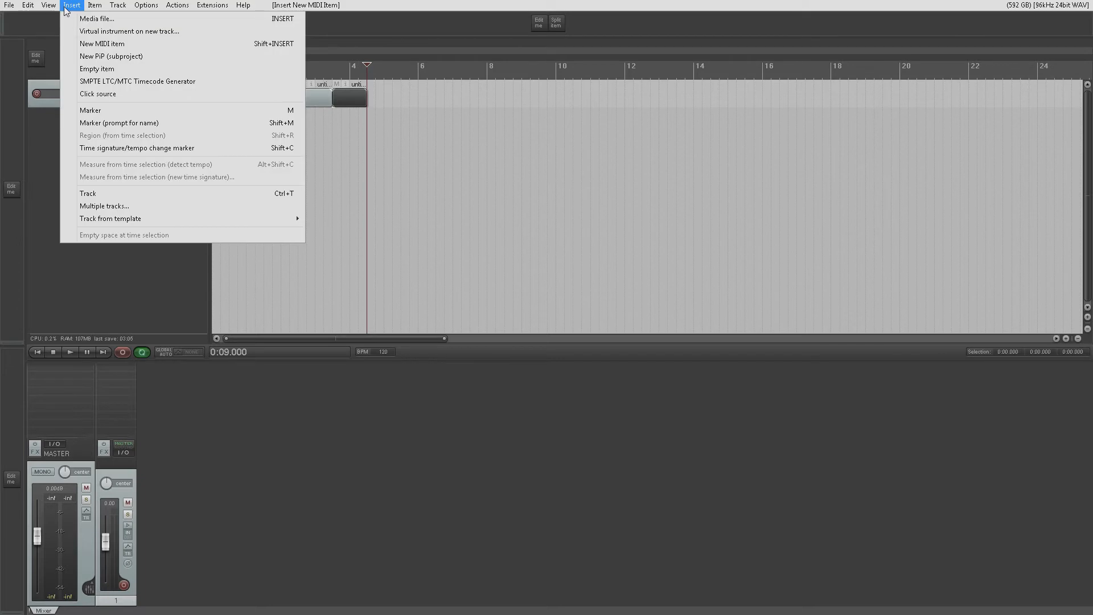
left_click(88, 47)
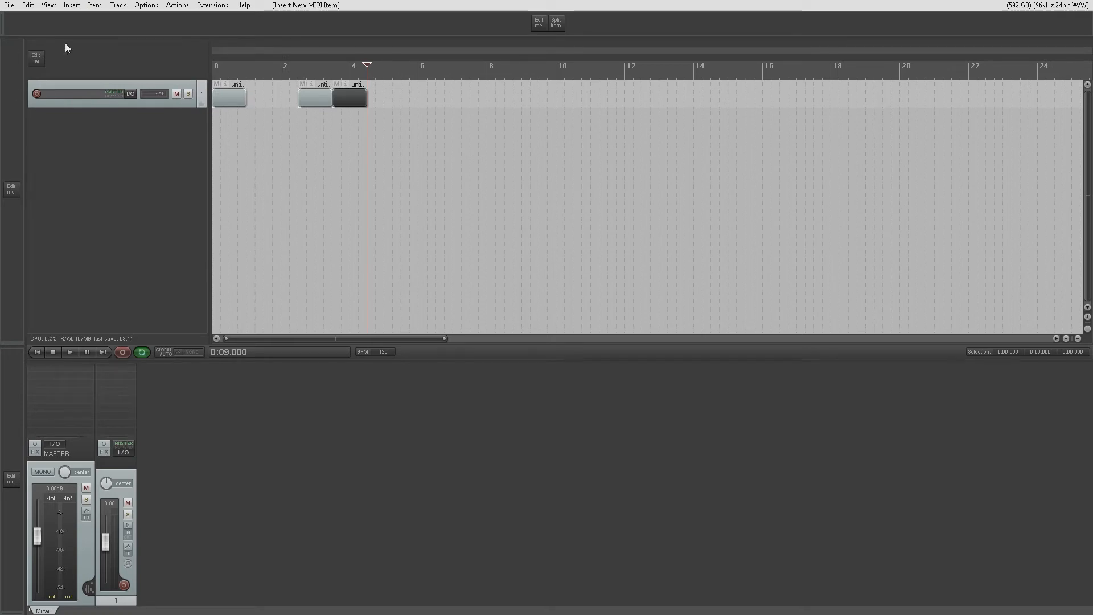
- Append five more MIDI items in a row after the last item on the track
right_click(393, 95)
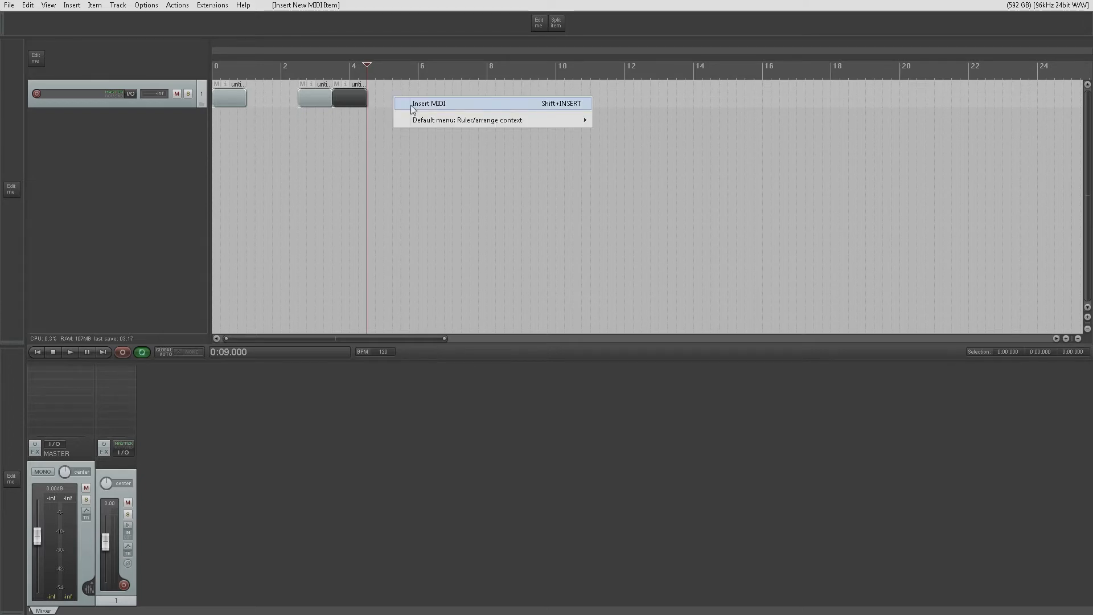
left_click(415, 105)
right_click(440, 98)
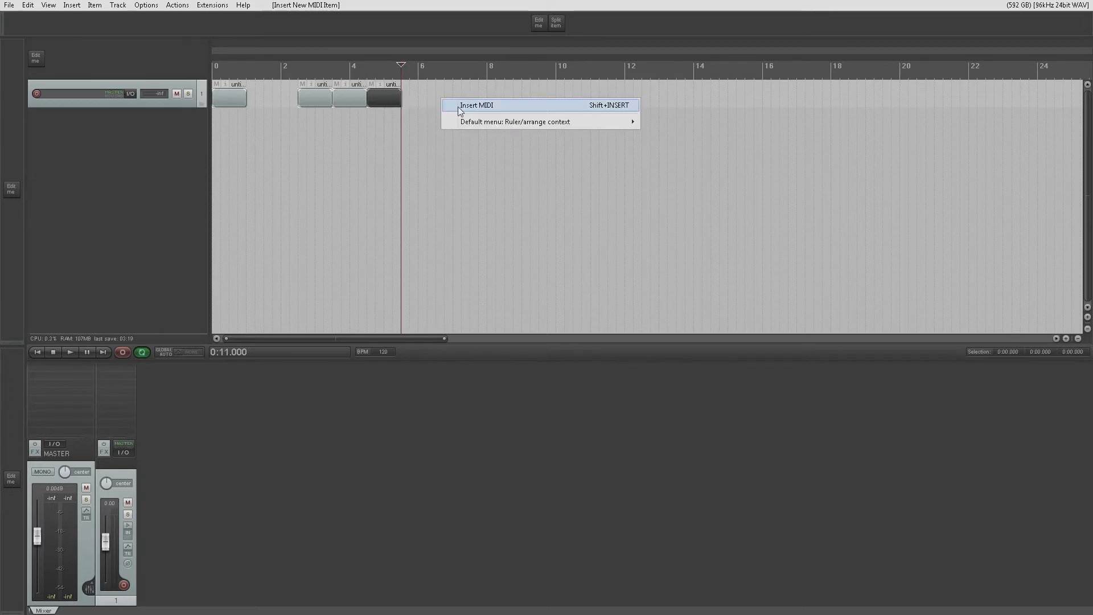
left_click(459, 107)
right_click(460, 100)
left_click(462, 107)
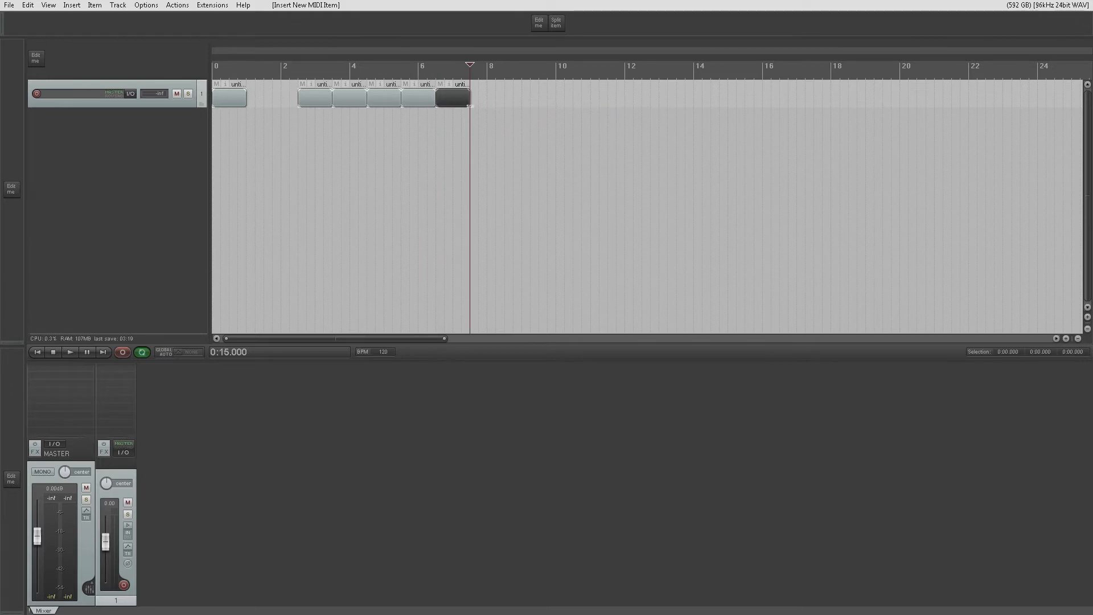
right_click(511, 98)
left_click(527, 103)
right_click(524, 100)
left_click(535, 107)
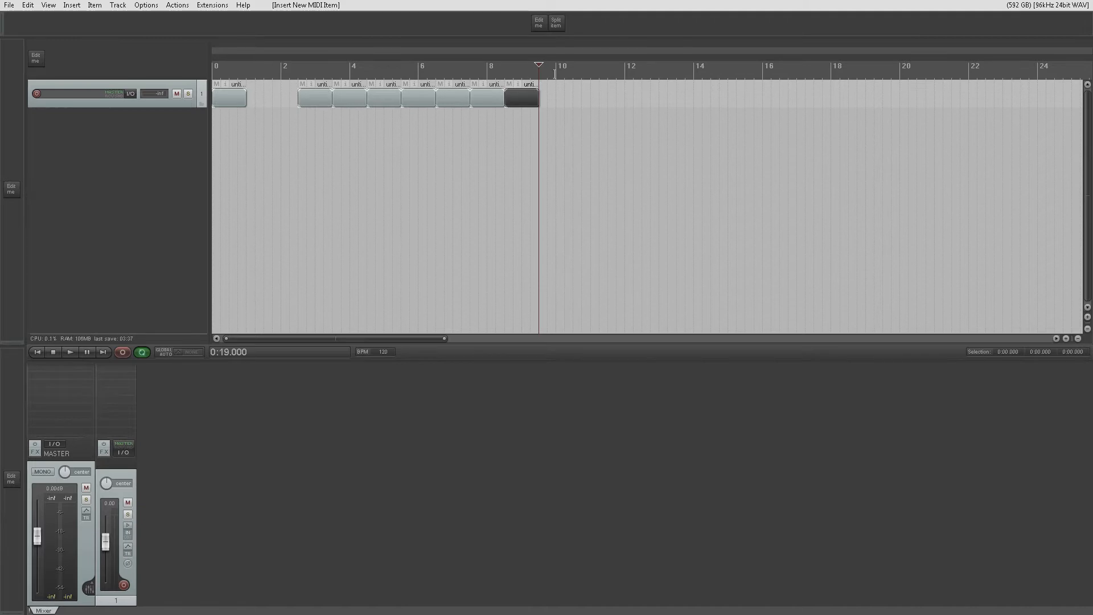
- Make a time selection from 0:24.000 to 0:36.000 and insert a MIDI item that fills it
left_click_drag(622, 72, 830, 72)
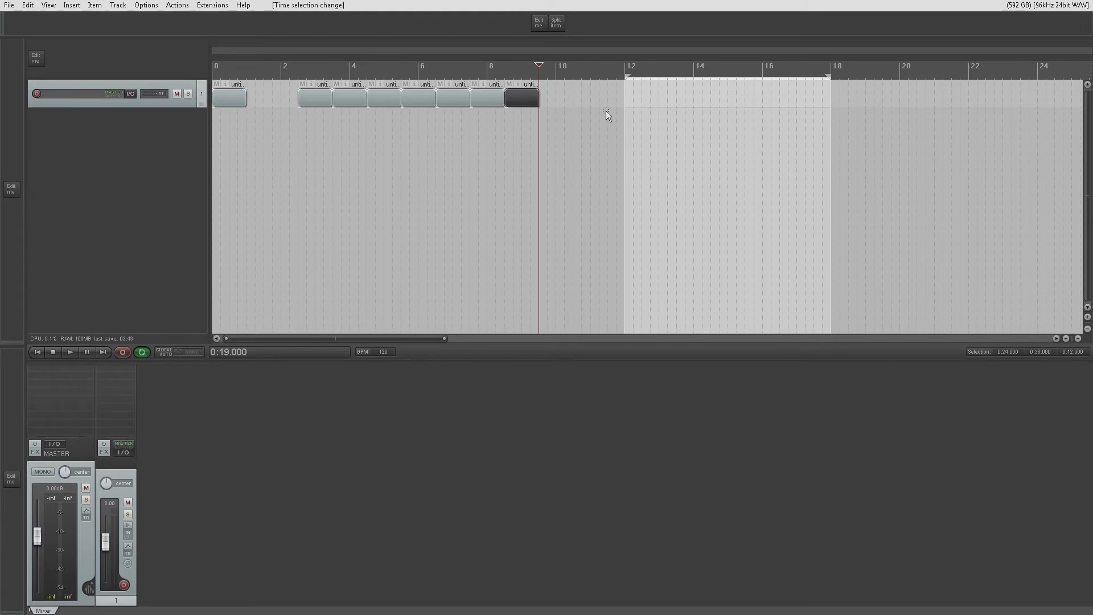
left_click(146, 5)
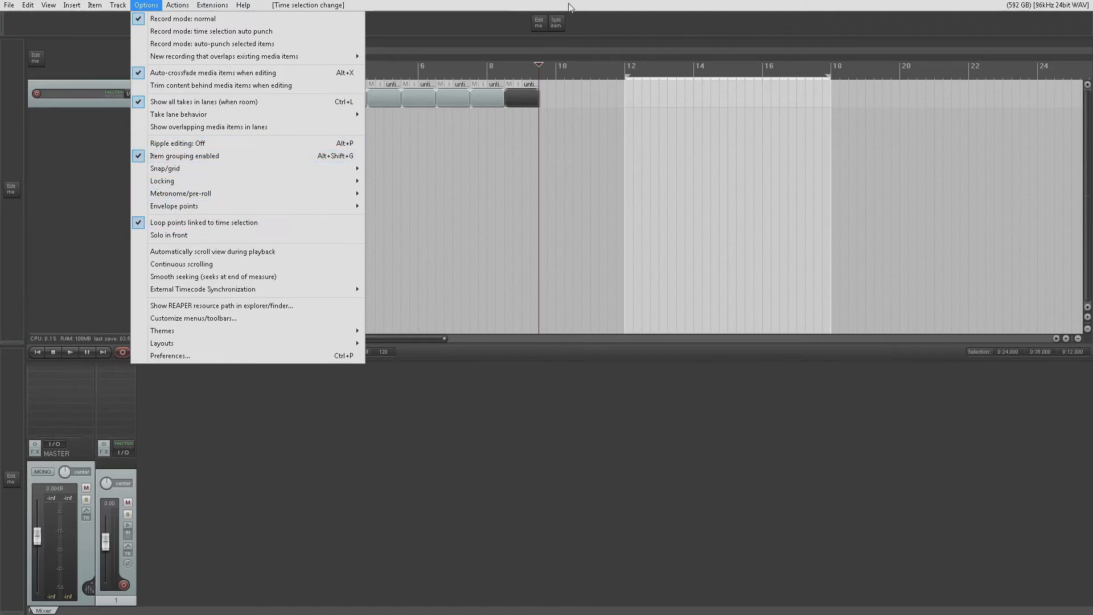
left_click(505, 107)
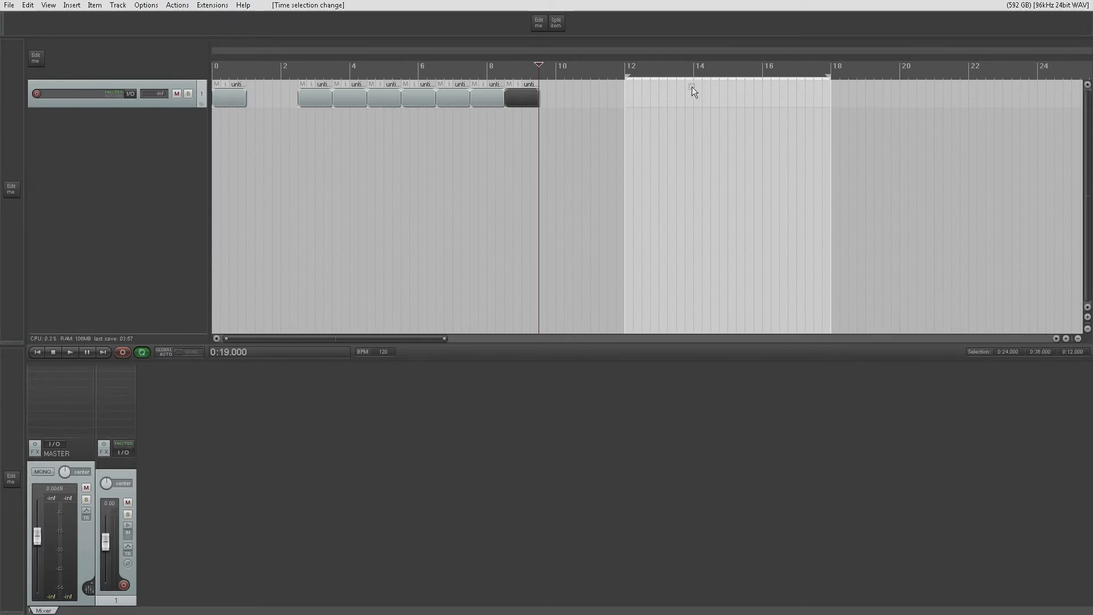
right_click(634, 101)
left_click(648, 108)
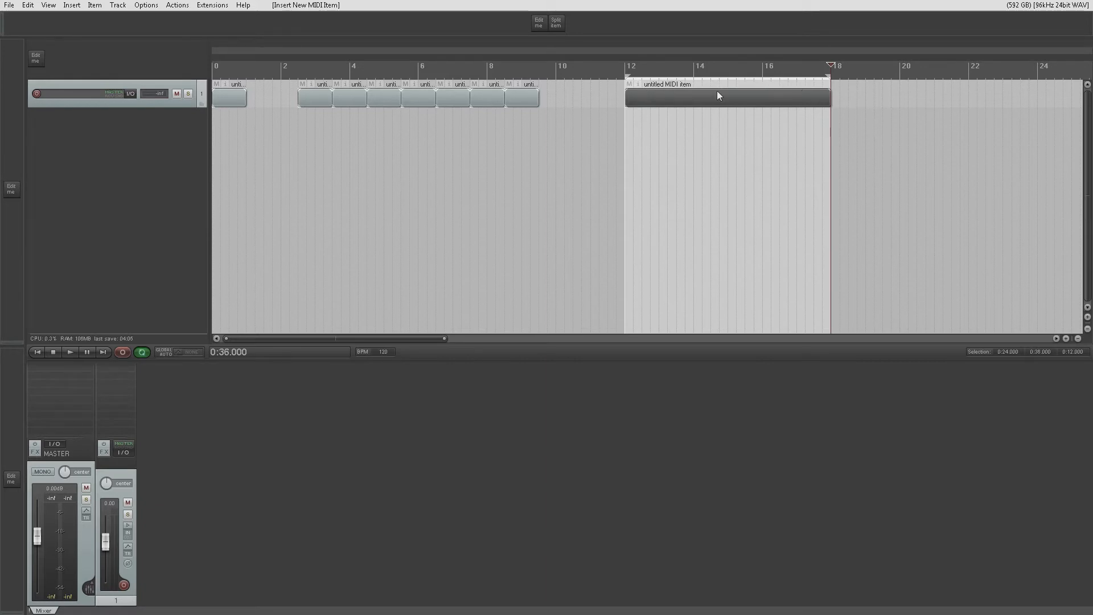
- Change the time selection to 0:37.500 through 0:38.000 and insert a short MIDI item in it
left_click_drag(855, 73, 865, 74)
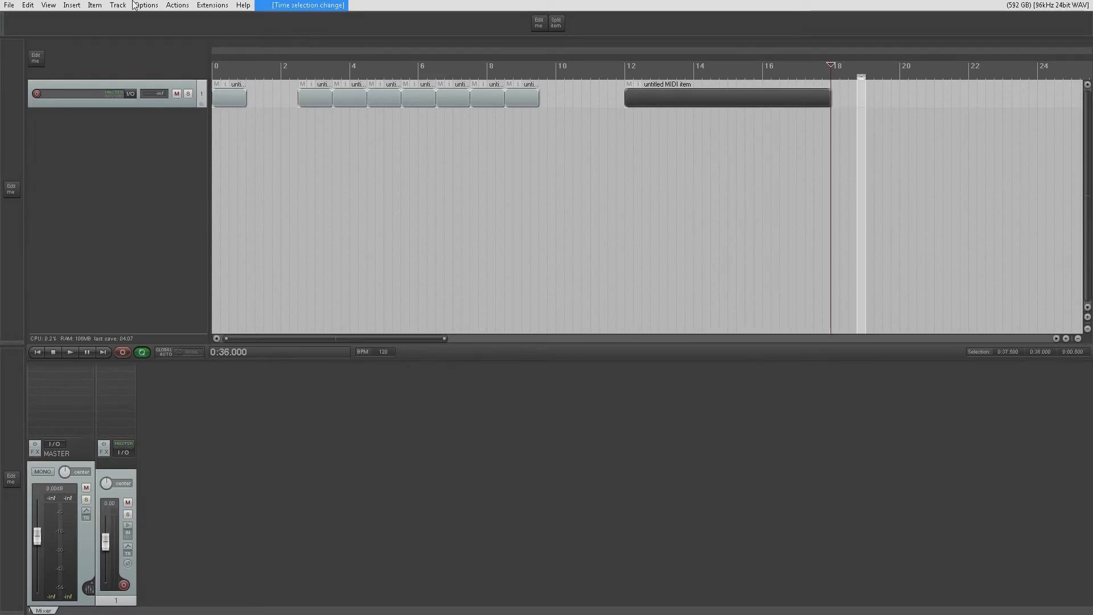
left_click(72, 5)
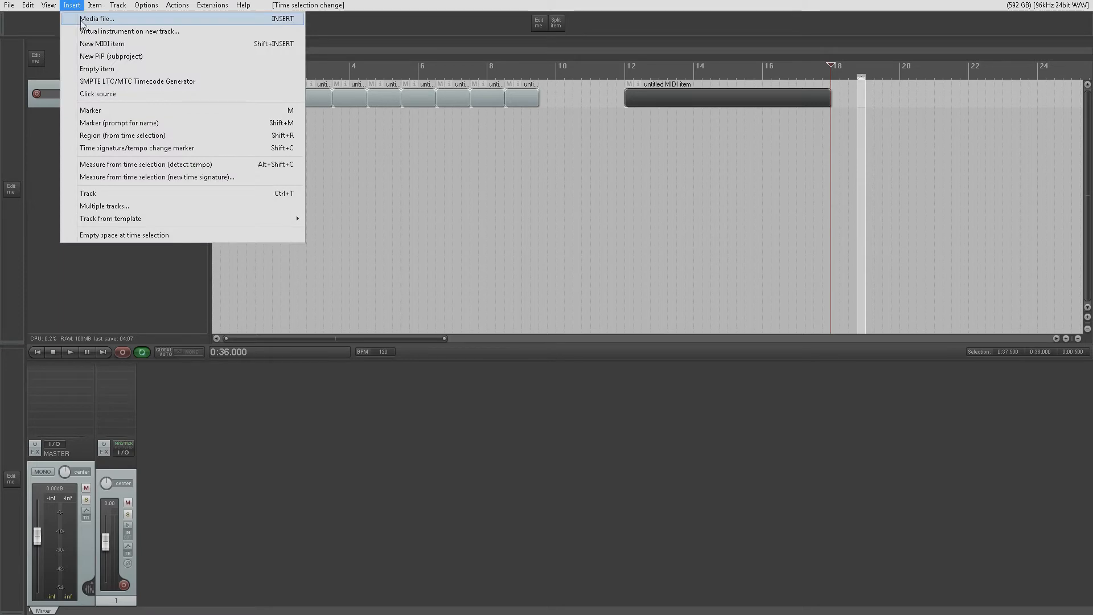
left_click(108, 42)
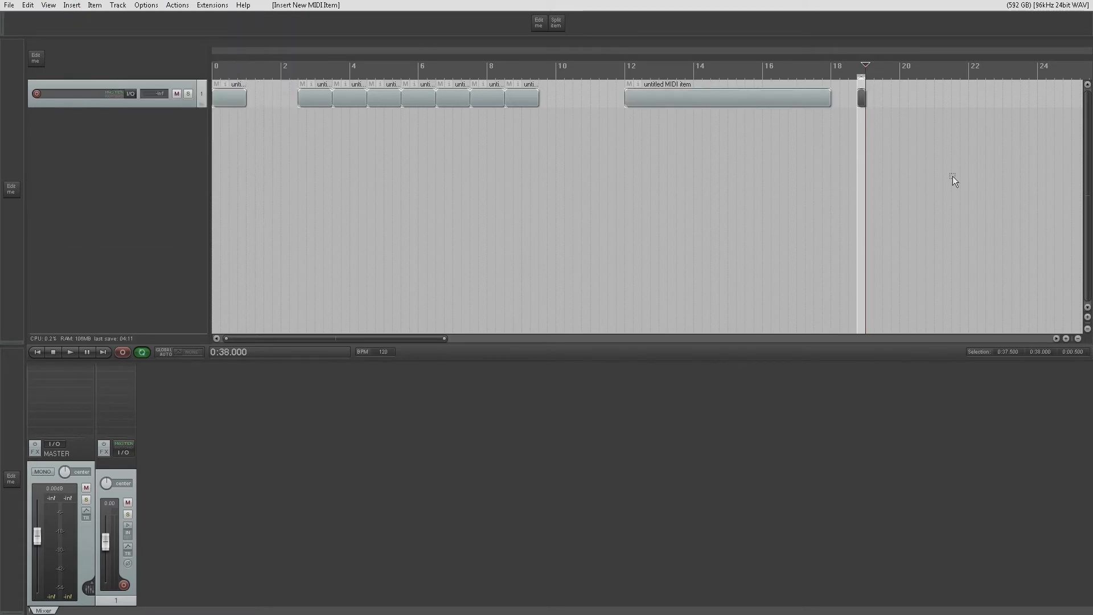
- Insert another MIDI item in the current time selection and move it directly after the first, starting at bar 19
right_click(896, 101)
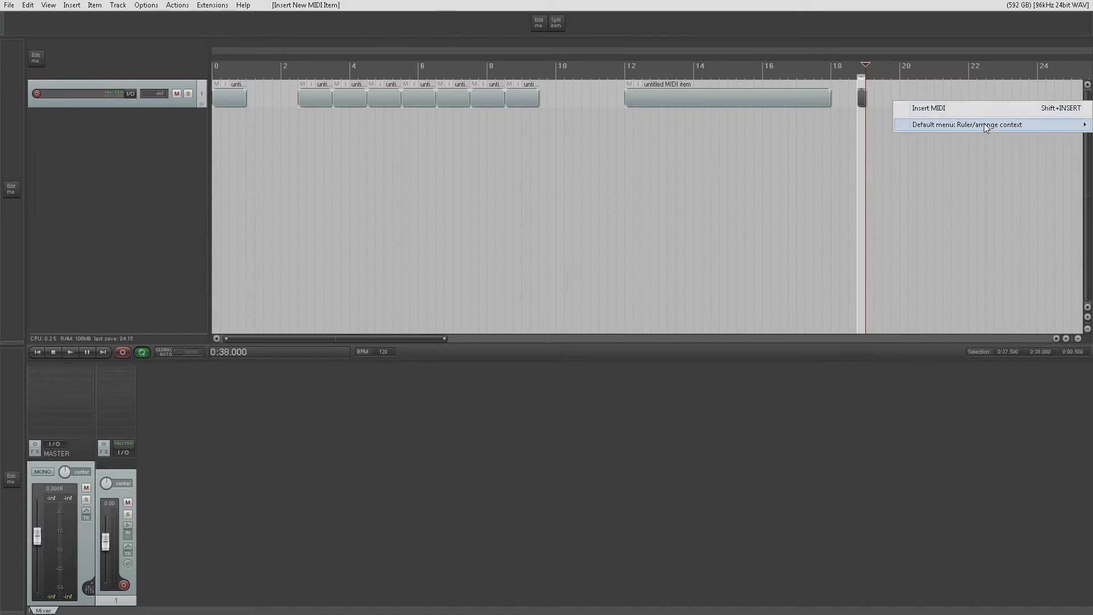
left_click(958, 112)
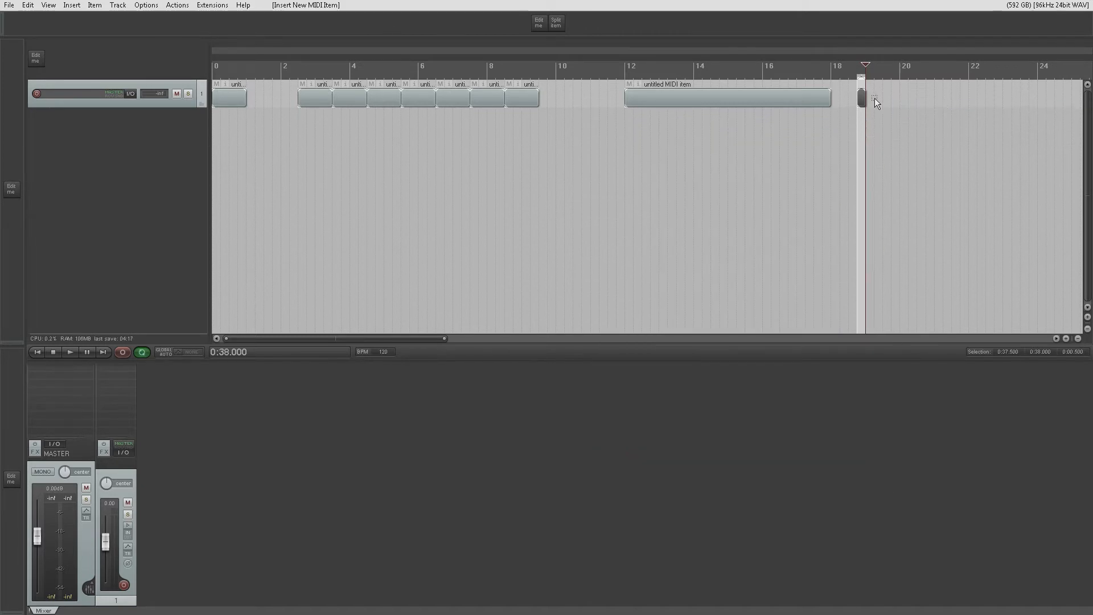
scroll(875, 98, "up", 6)
left_click_drag(618, 97, 685, 103)
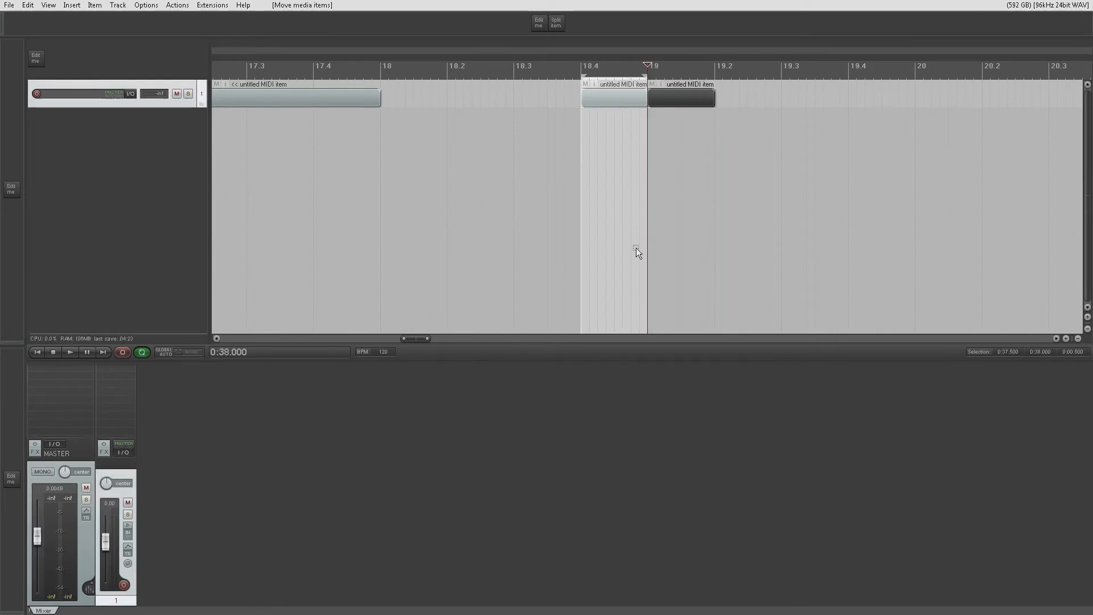
- Add a second track and insert a MIDI item on it within the time selection
double_click(98, 136)
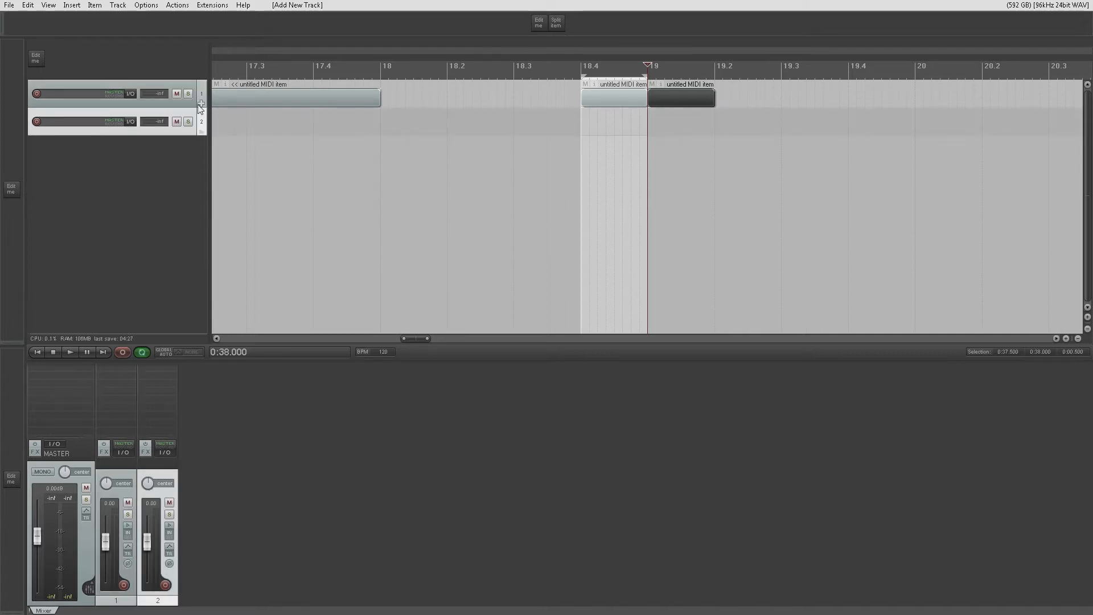
right_click(597, 123)
left_click(607, 129)
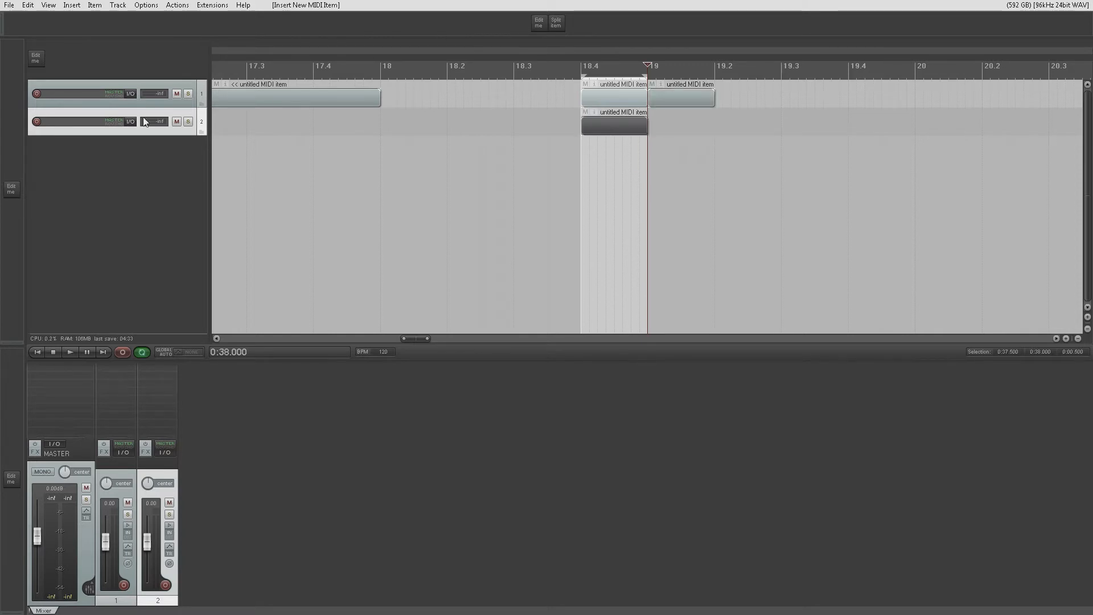
- Add five more tracks below track 2, closing the routing window of track 6 along the way
double_click(136, 165)
double_click(135, 185)
double_click(134, 214)
left_click(134, 234)
double_click(134, 230)
left_click(132, 233)
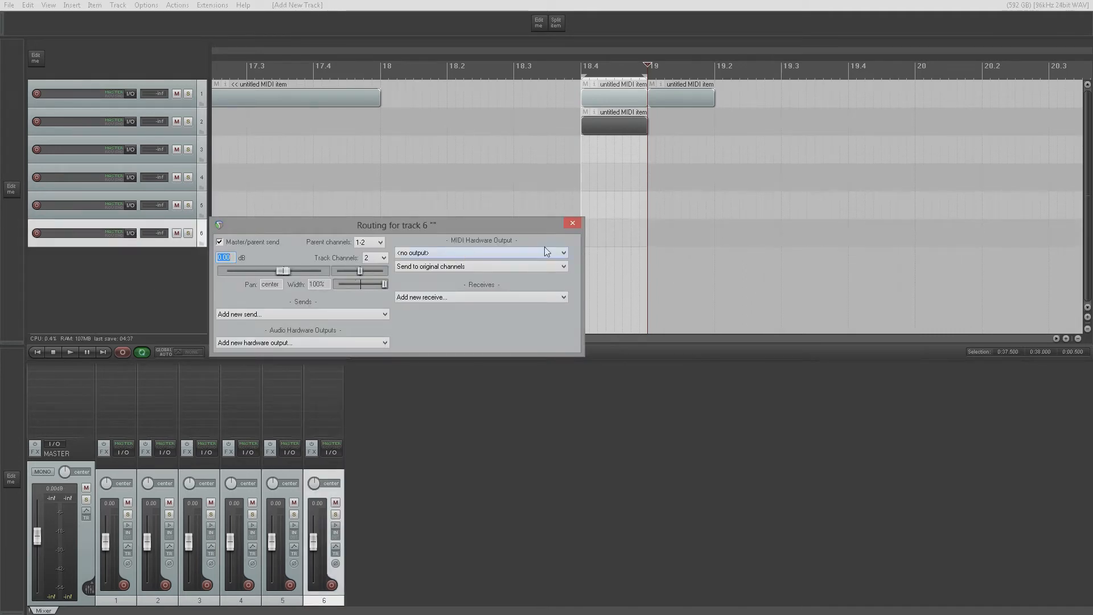
left_click(572, 223)
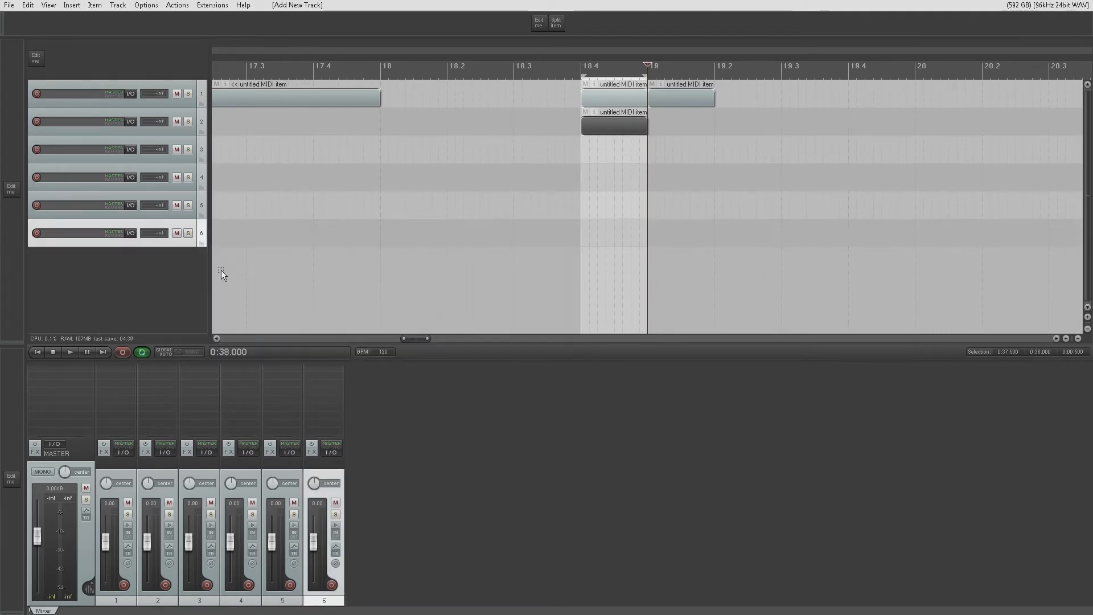
left_click(221, 270)
double_click(179, 265)
- Insert a new MIDI item on track 4 within the time selection
left_click(183, 167)
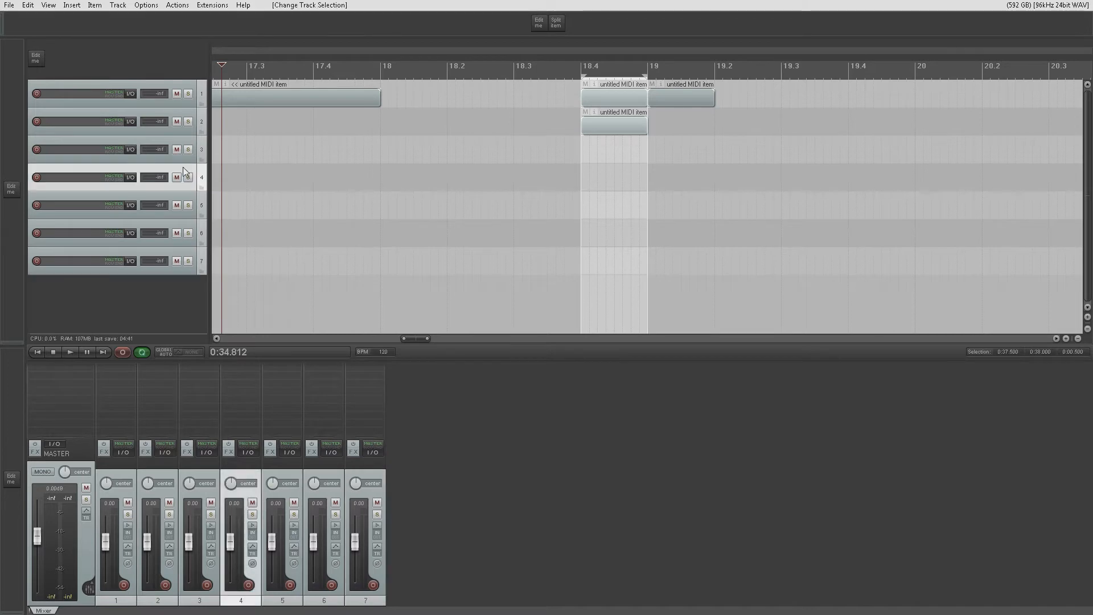
left_click(71, 5)
left_click(96, 44)
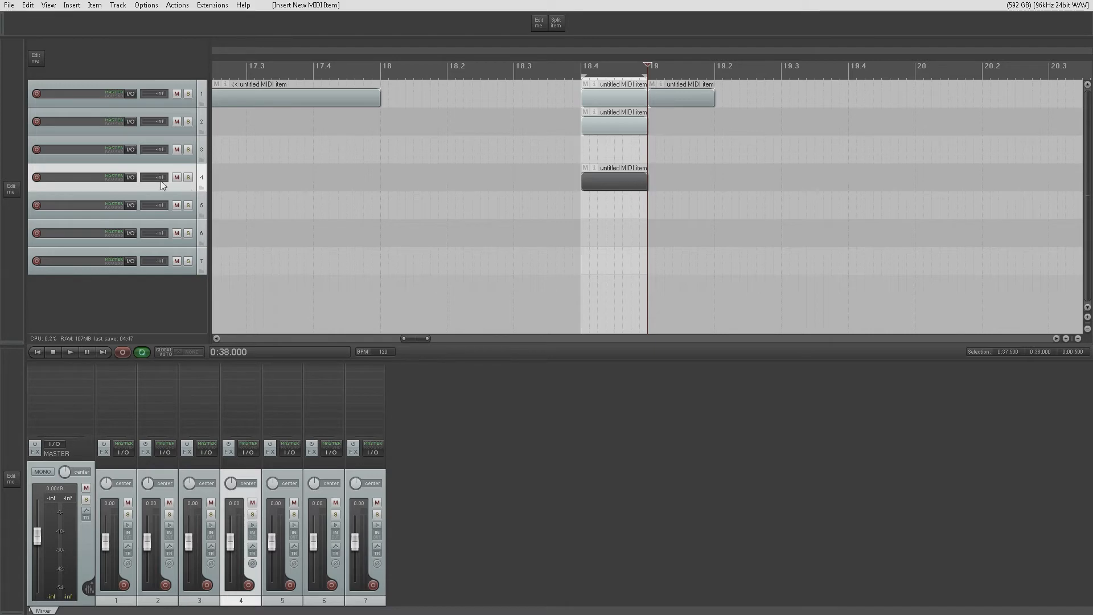
- Create a new project without saving the current one with the MIDI items
left_click(9, 5)
left_click(23, 17)
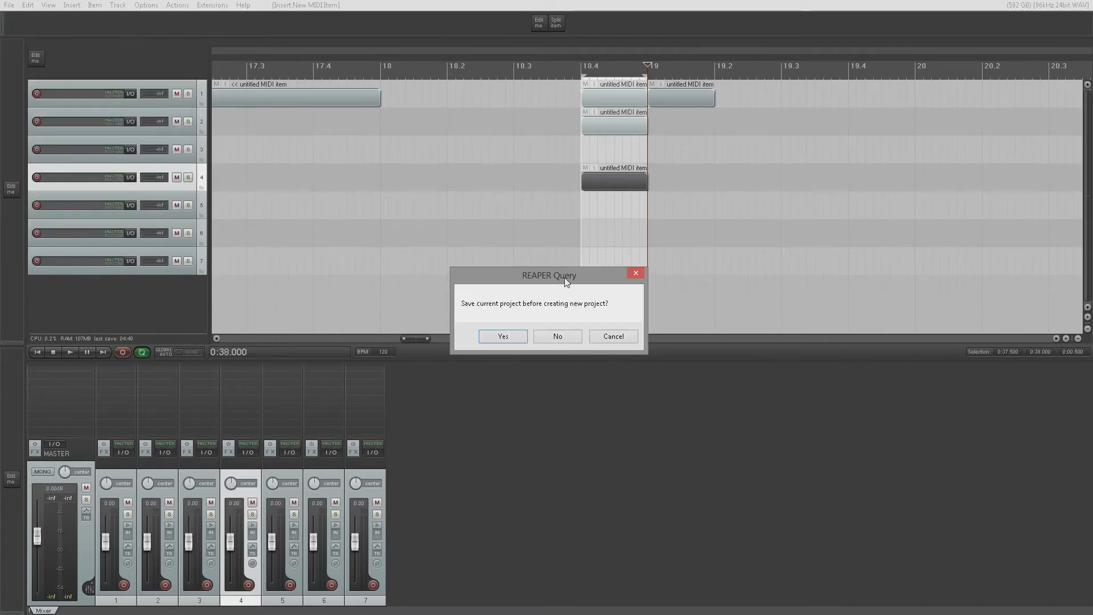
left_click(559, 337)
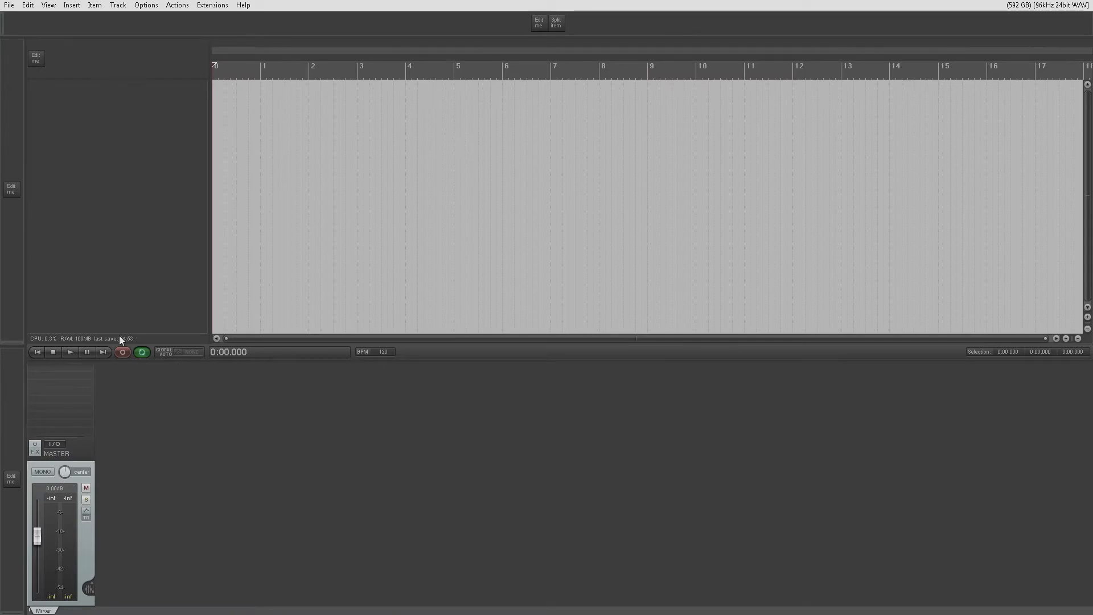
- Insert an empty item at the project start and increase its track's height
left_click(71, 6)
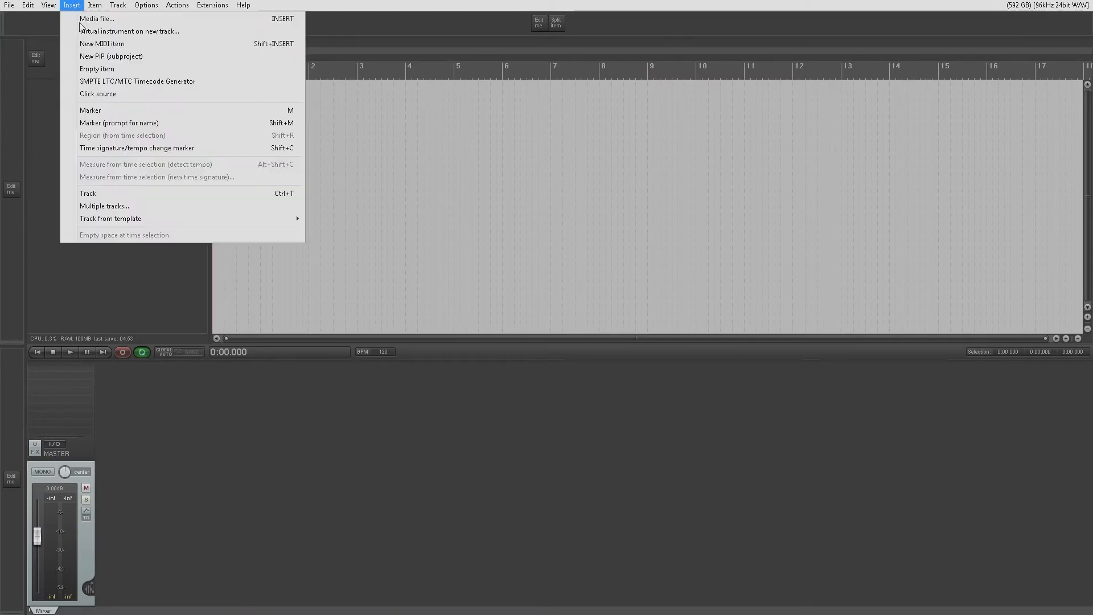
left_click(147, 71)
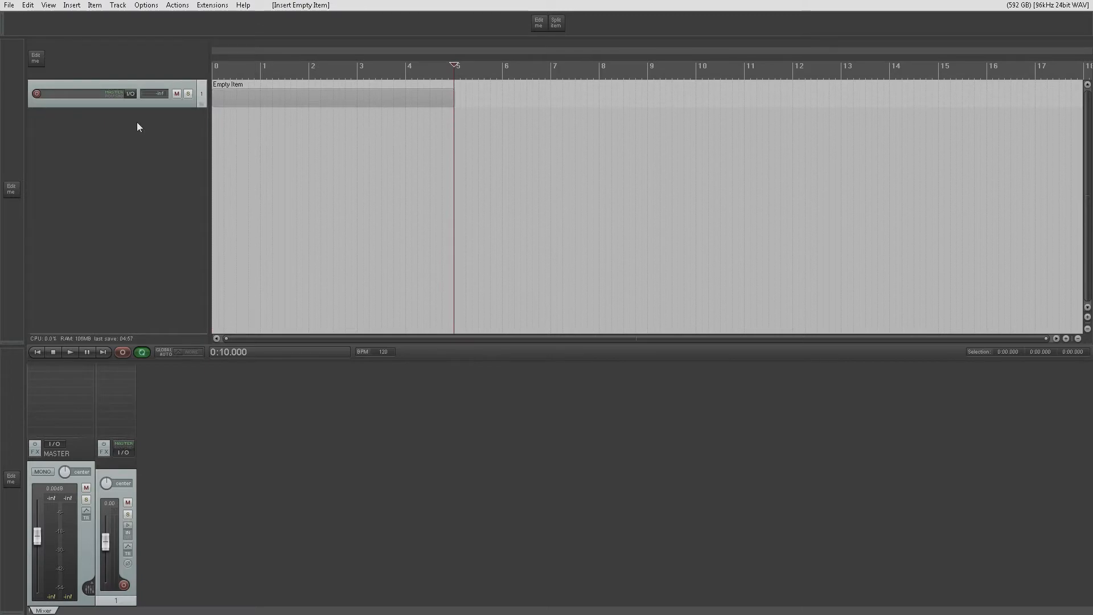
left_click_drag(144, 105, 144, 164)
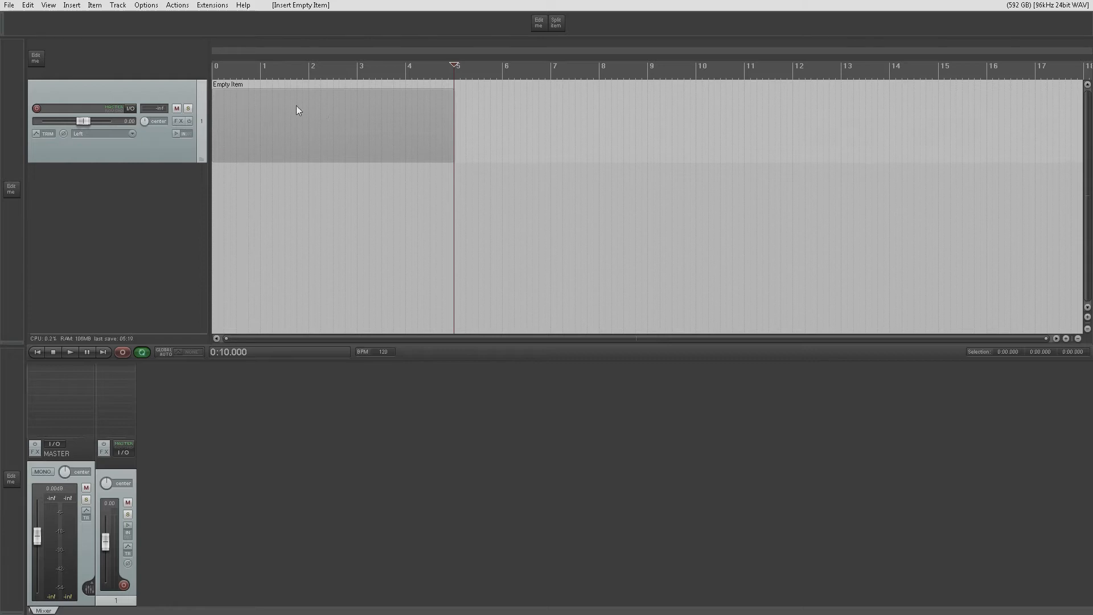
- Replace the empty item's track with an SMPTE LTC/MTC timecode generator item and move it to the project start
right_click(147, 100)
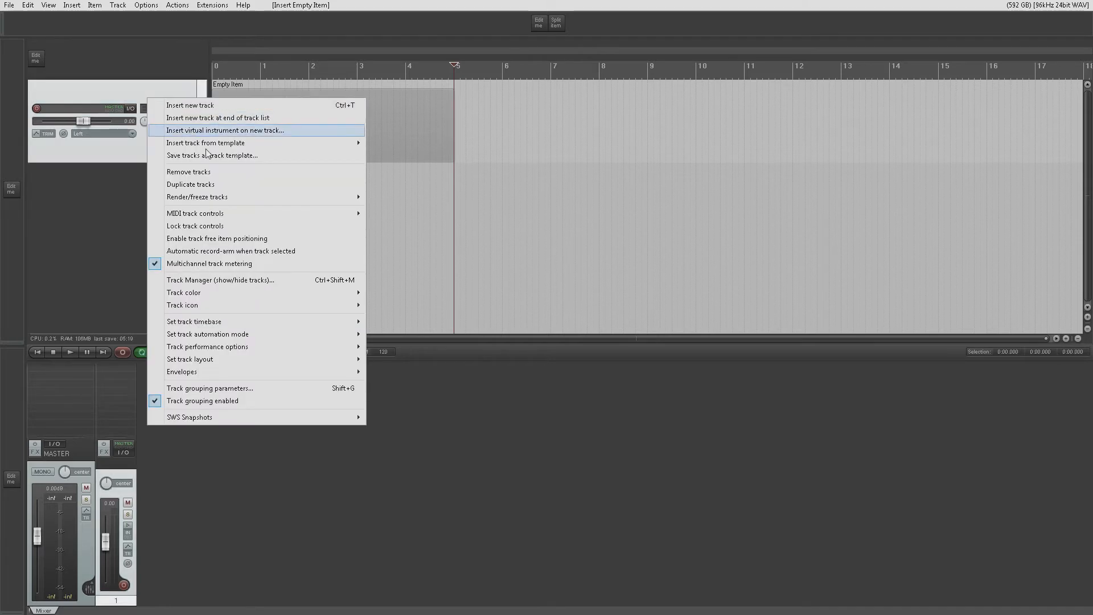
left_click(235, 173)
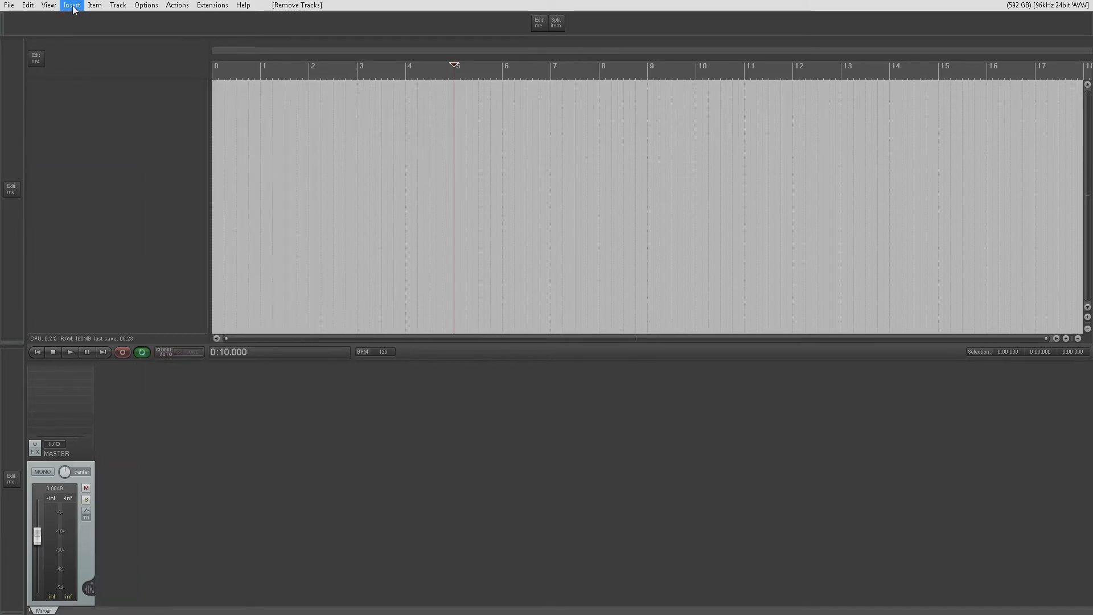
left_click(71, 6)
left_click(137, 82)
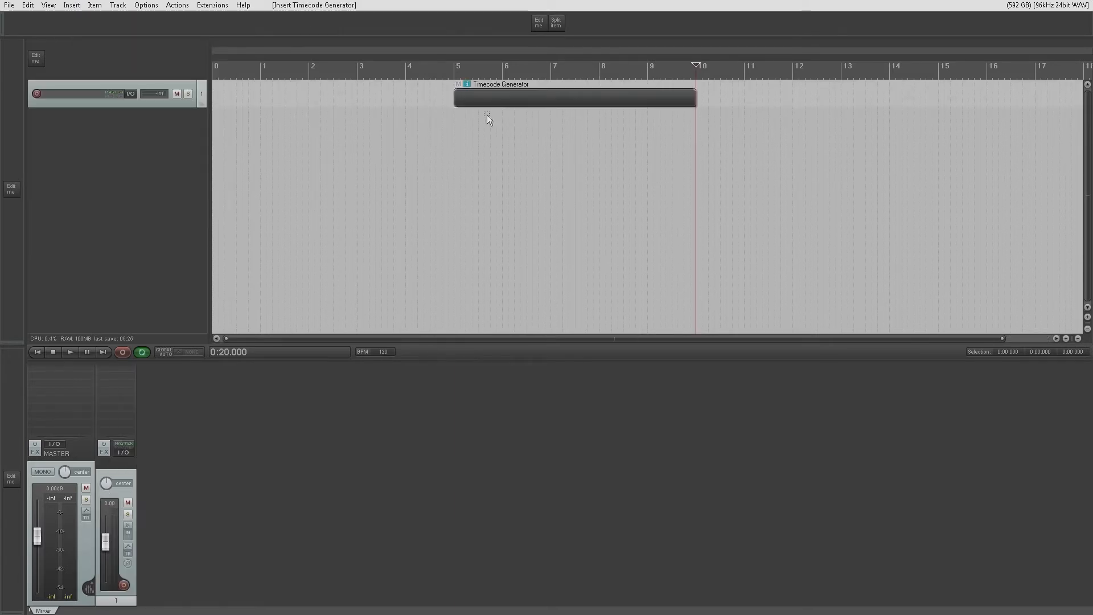
left_click_drag(319, 105, 236, 98)
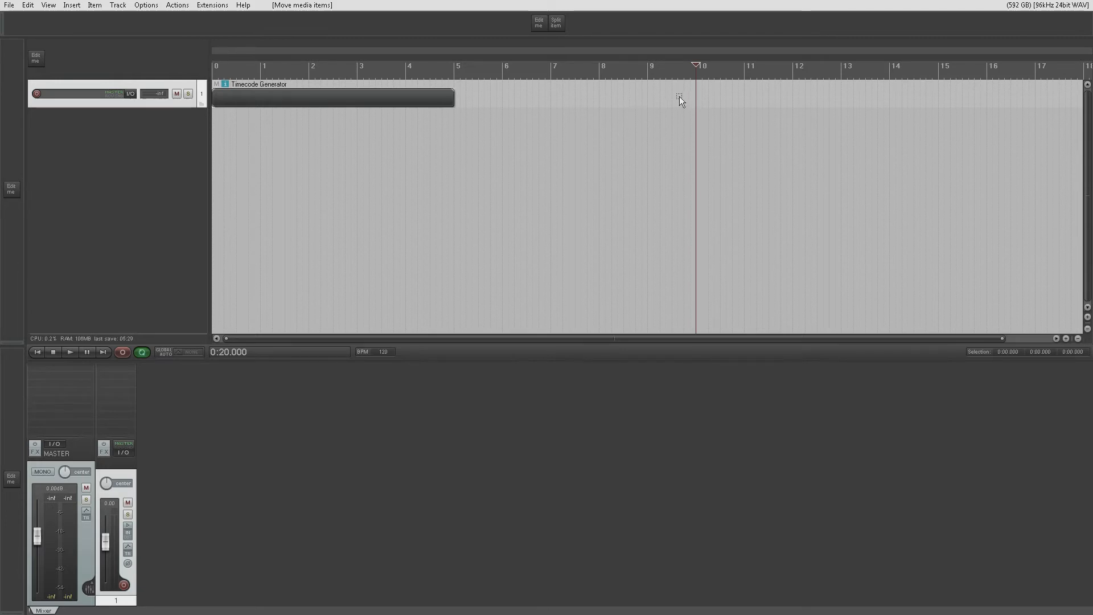
- View the timecode generator's item properties, close them, and delete the item from the track
double_click(244, 97)
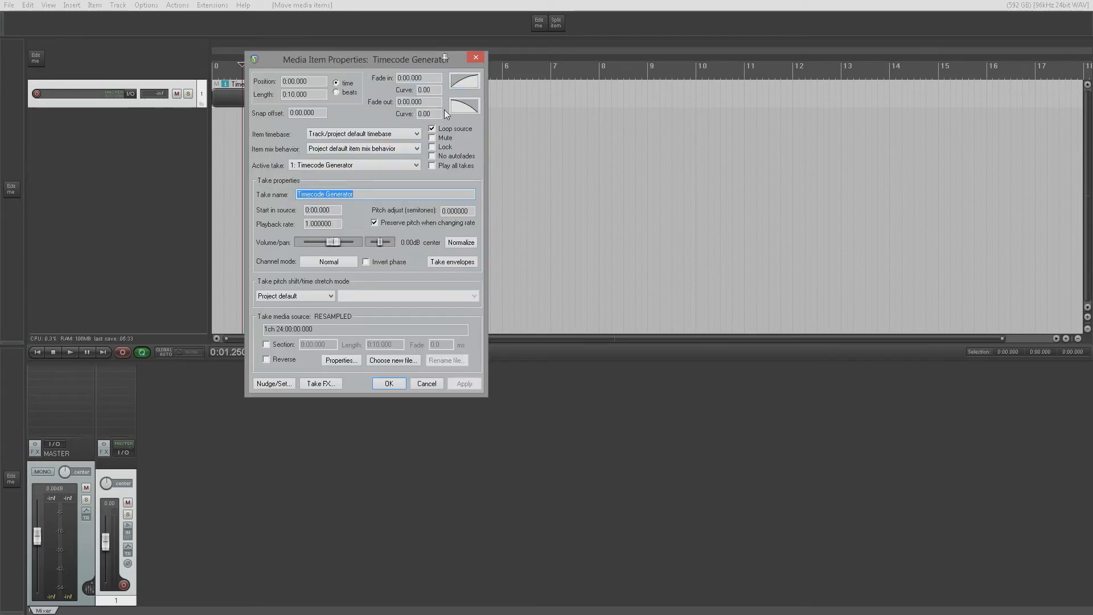
left_click(479, 57)
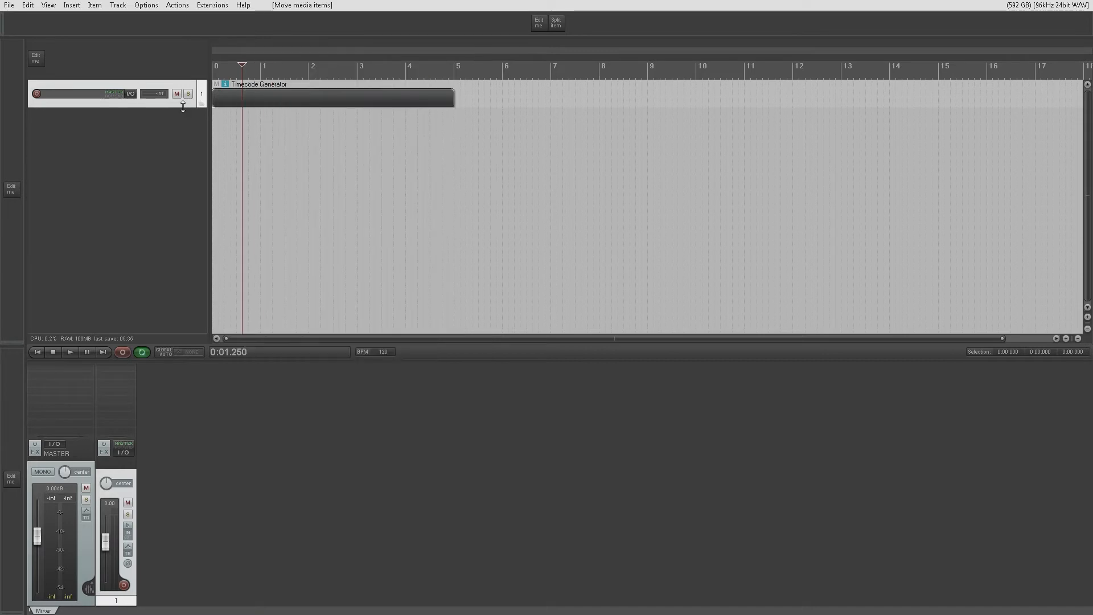
right_click(261, 100)
left_click(277, 108)
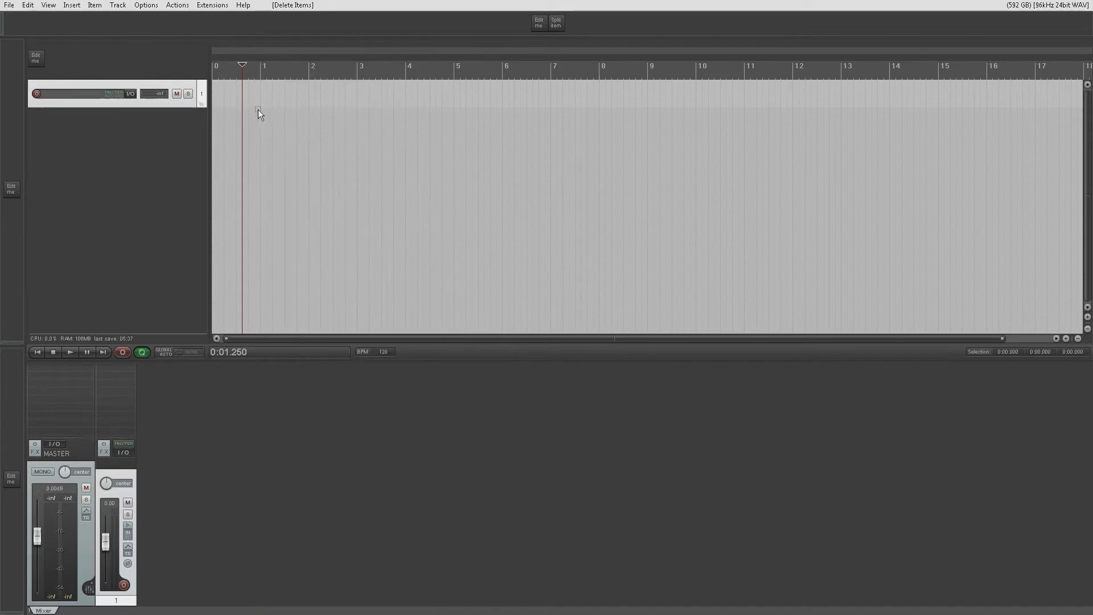
- Return the edit cursor to the project start and insert a click source item on track 1
left_click(38, 351)
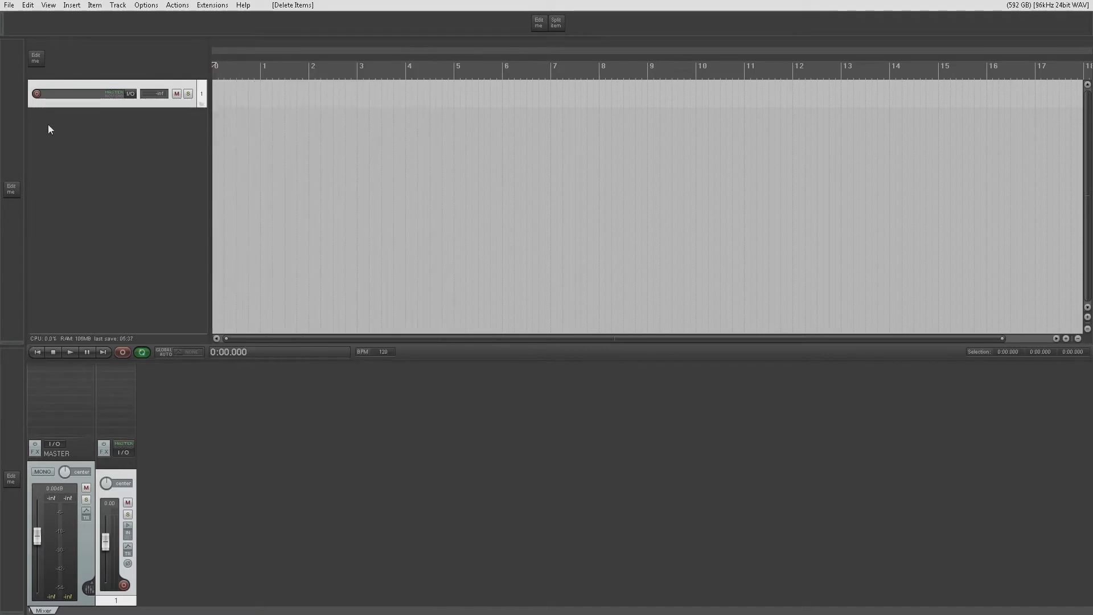
left_click(72, 5)
left_click(102, 80)
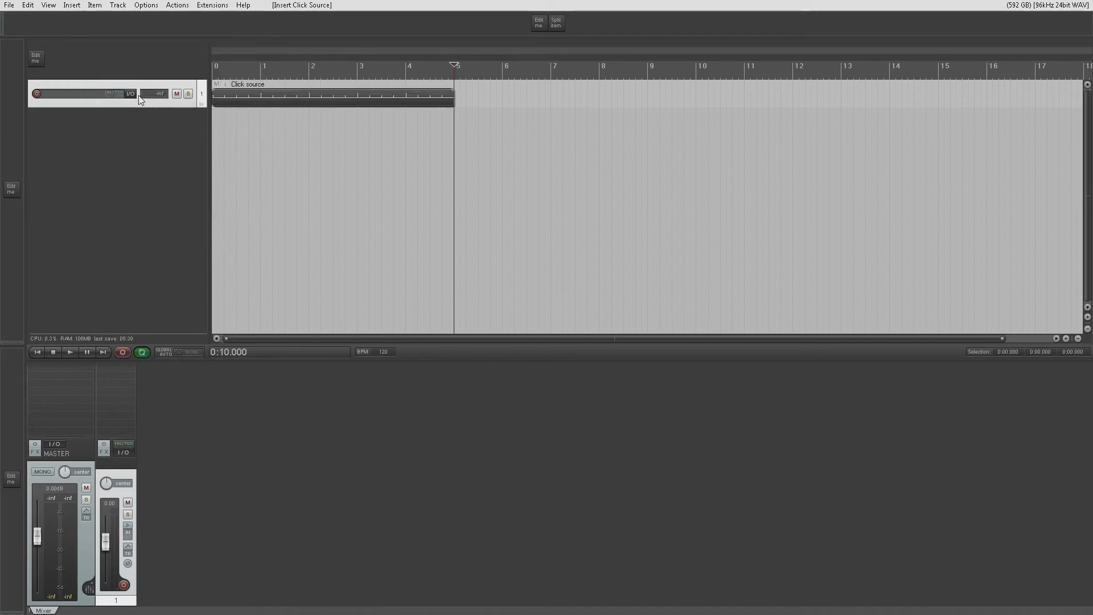
- Examine the click source item's properties and close them
double_click(309, 103)
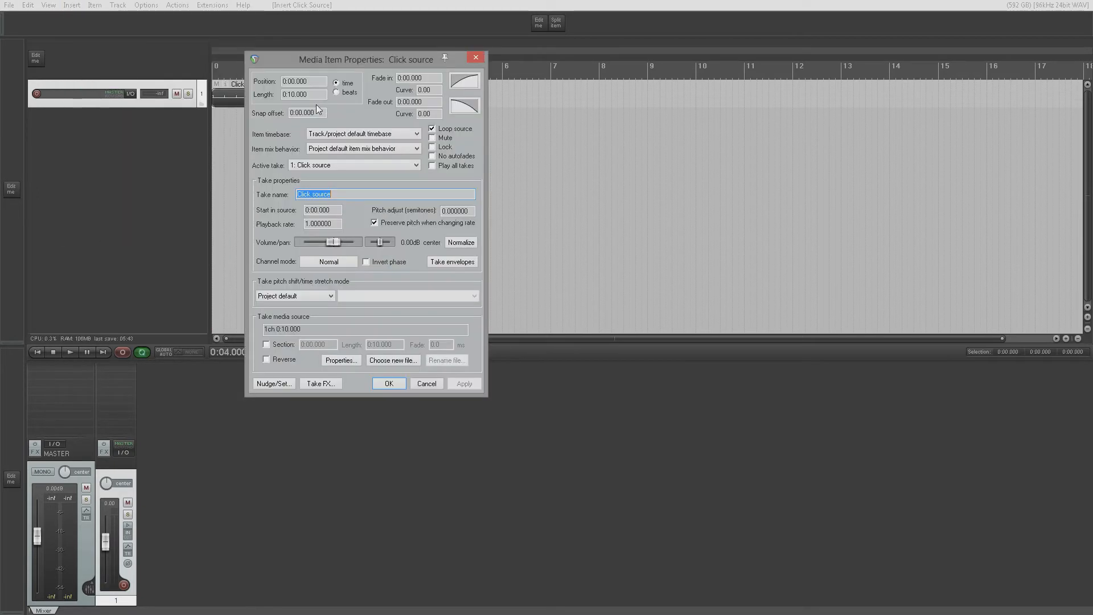
left_click(477, 58)
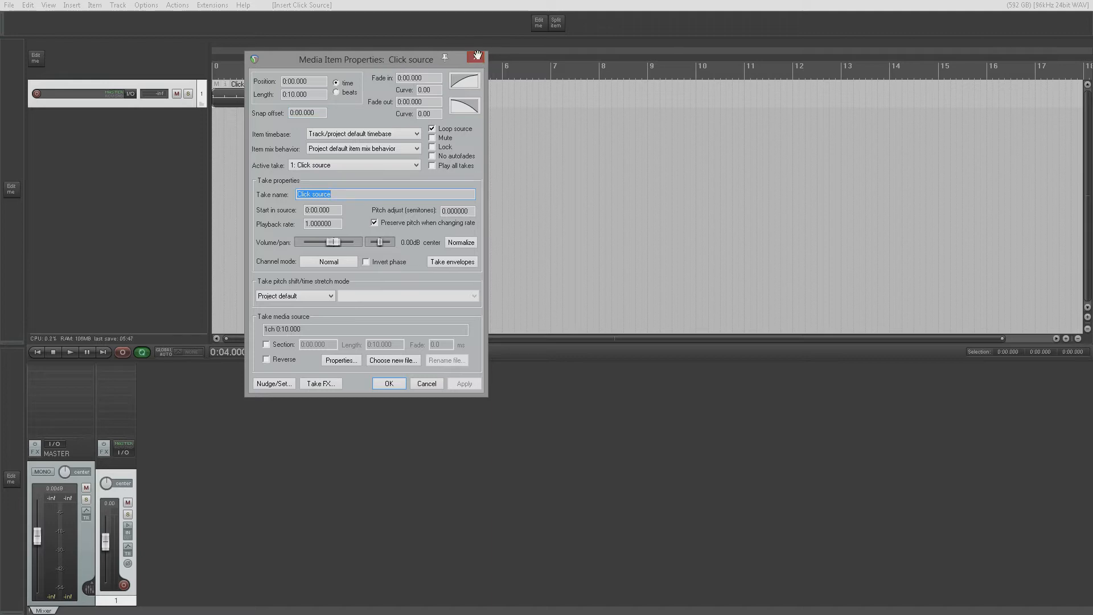
double_click(257, 105)
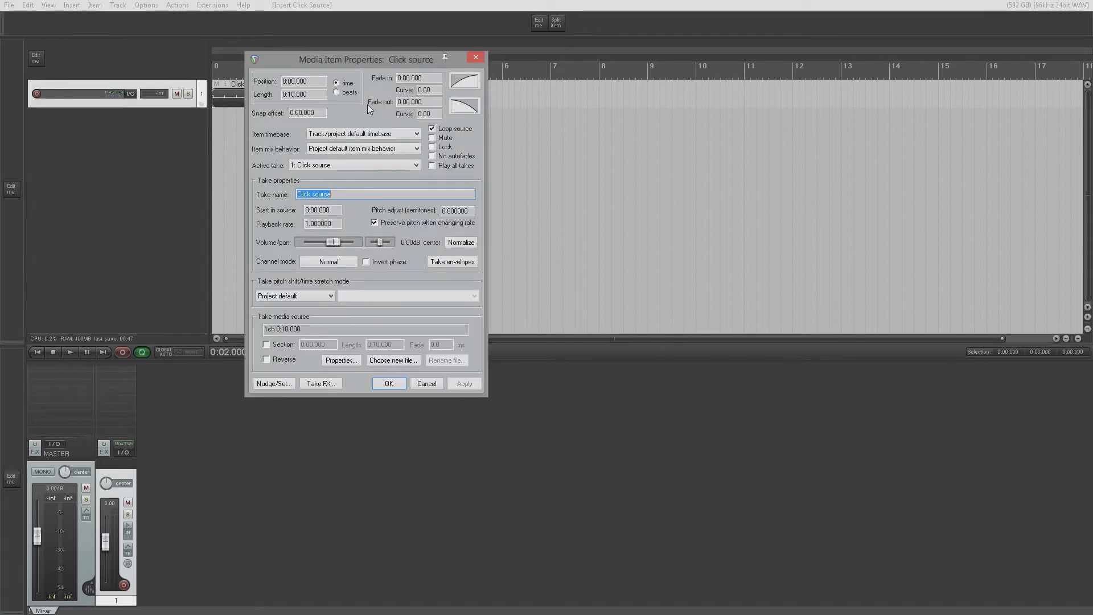
left_click(476, 57)
- Create a new project, discarding the current one with the click source item
left_click(9, 6)
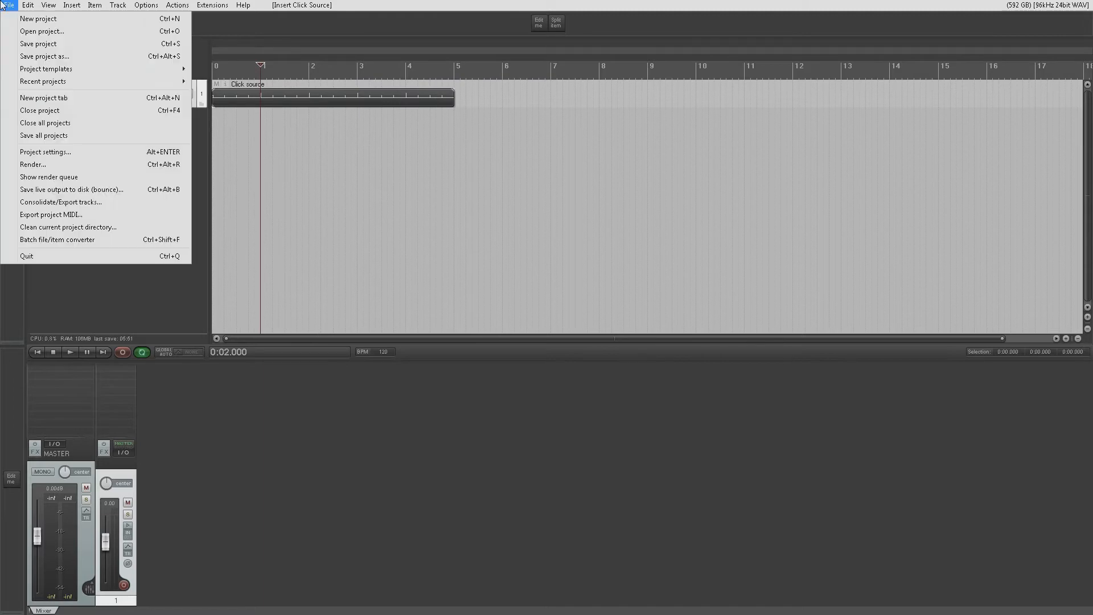
left_click(26, 15)
left_click(551, 338)
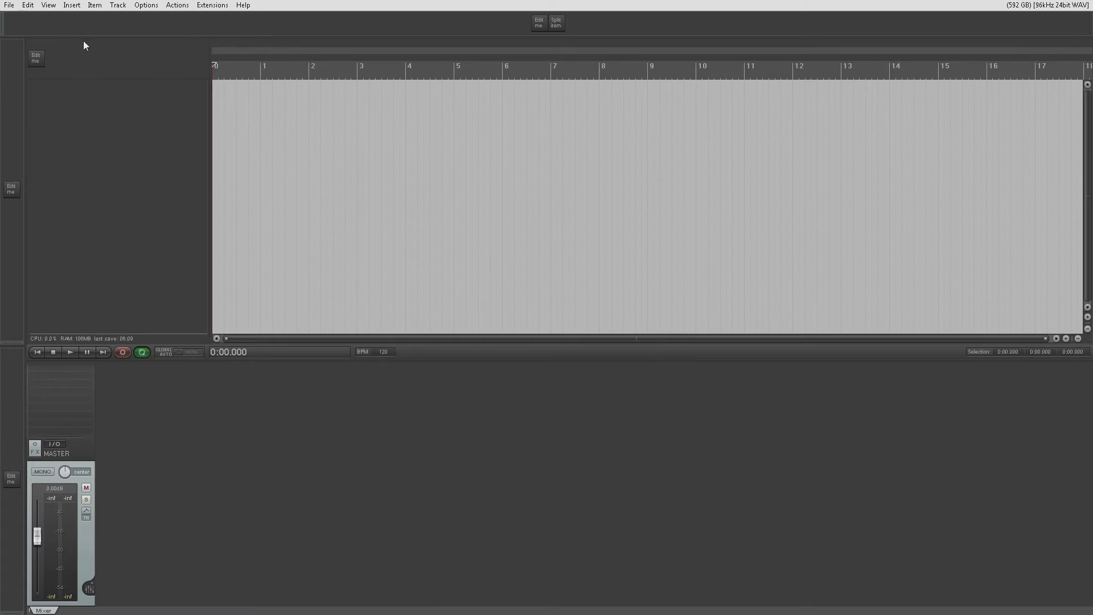
- Open the Media Explorer, dock it in the Docker, and switch the docker back to the mixer
left_click(55, 8)
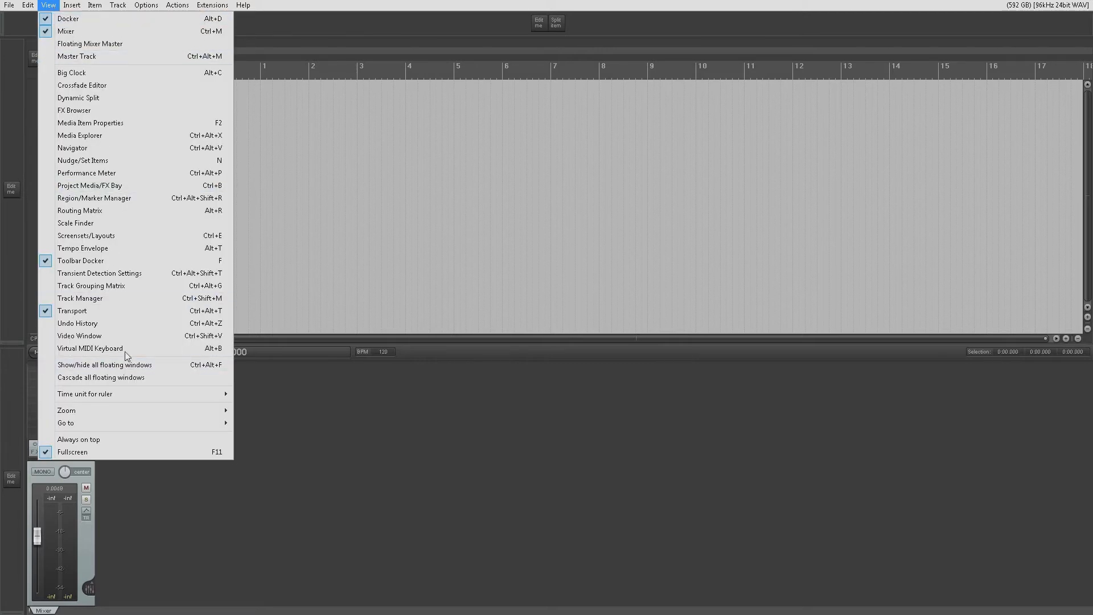
left_click(121, 134)
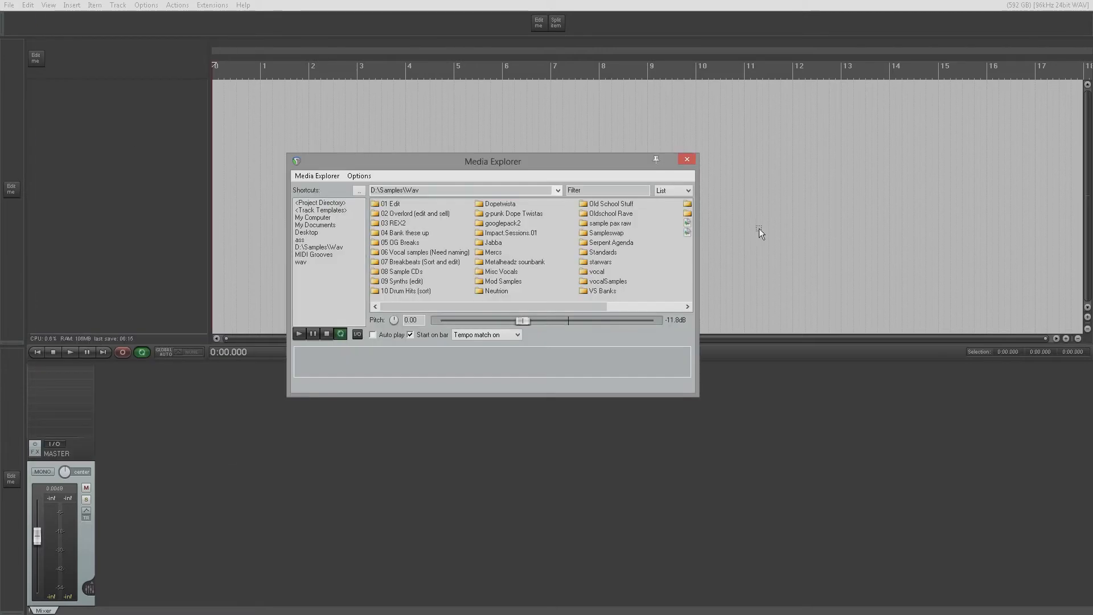
right_click(545, 162)
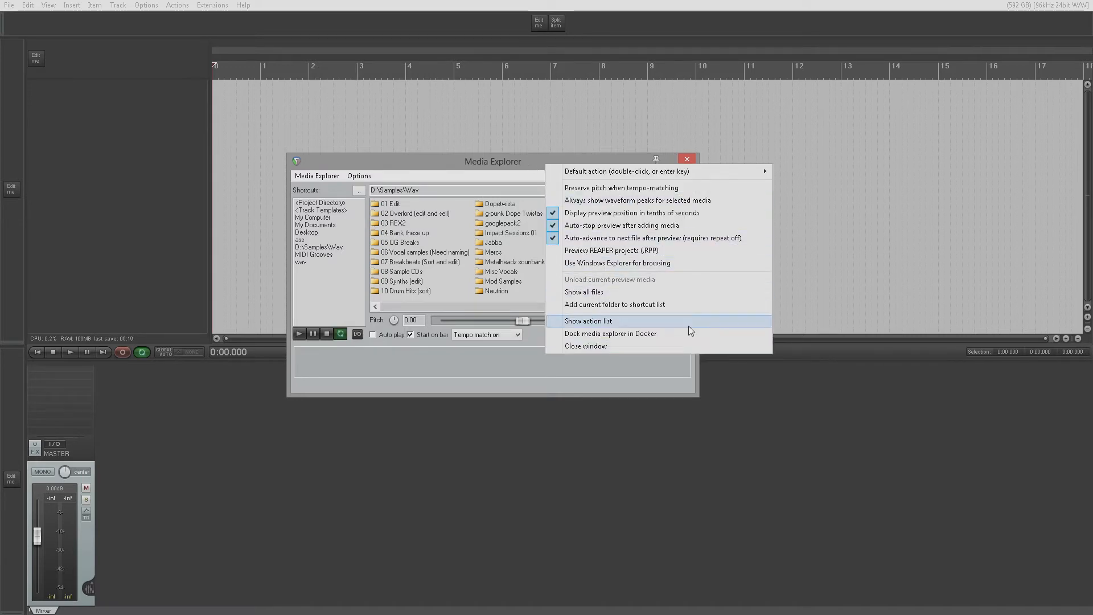
left_click(650, 333)
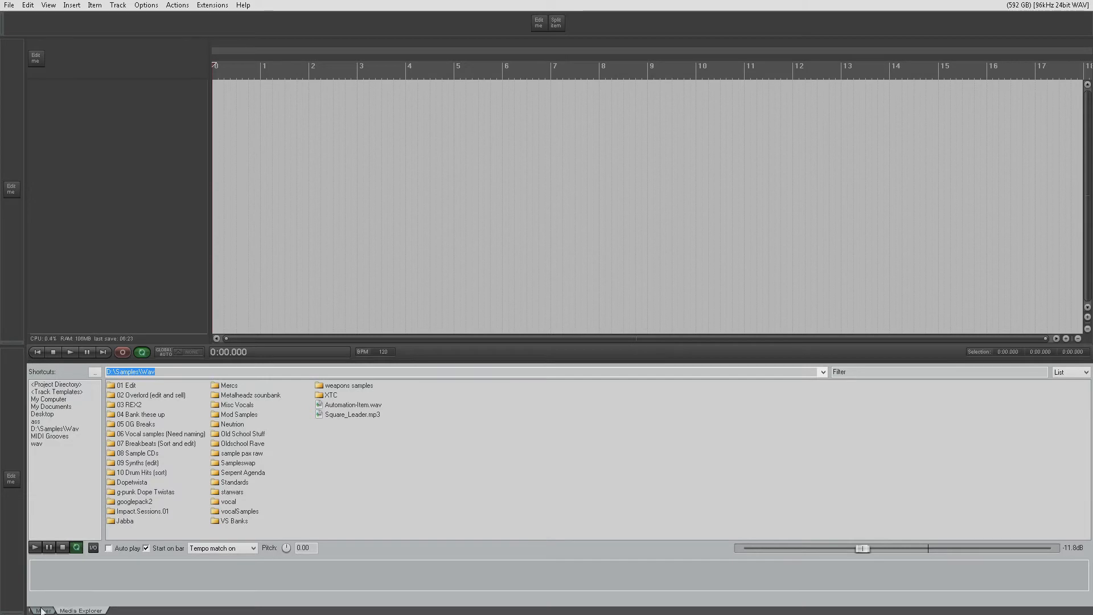
left_click(43, 610)
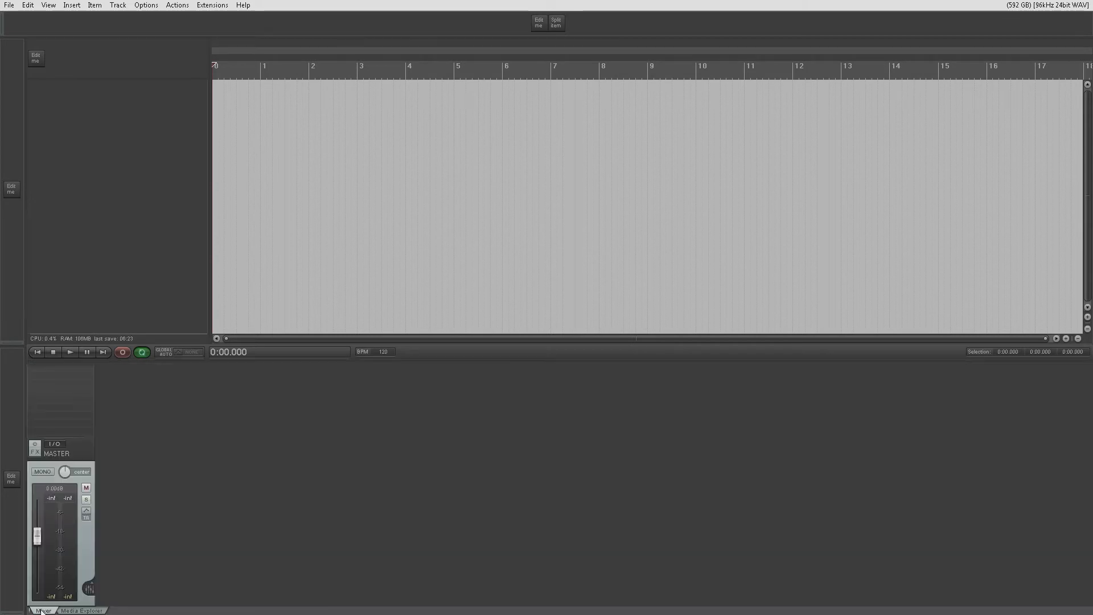
left_click(47, 6)
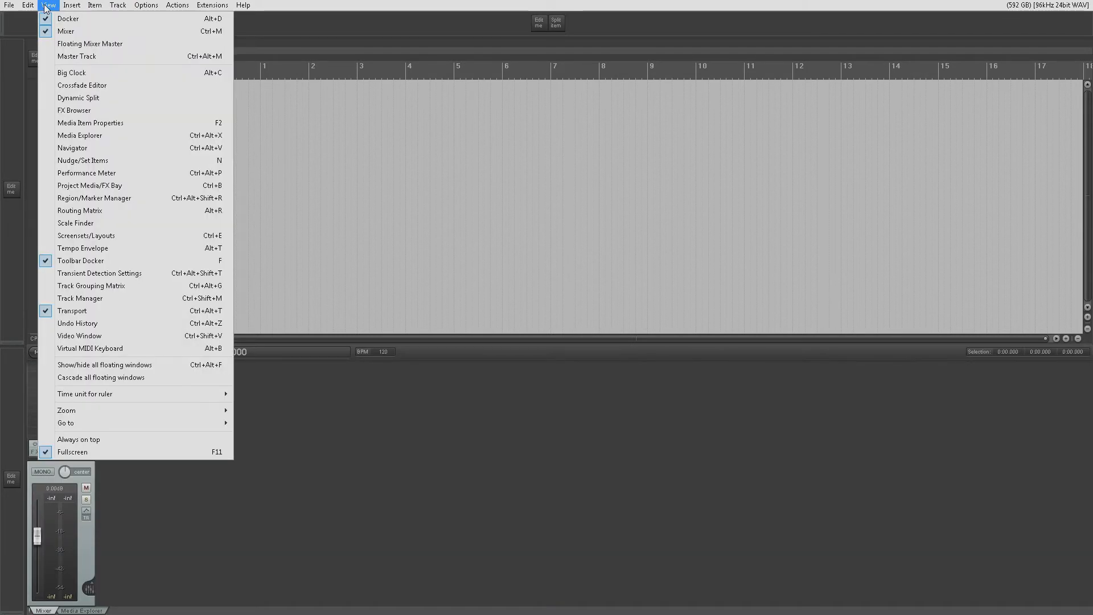
left_click(255, 7)
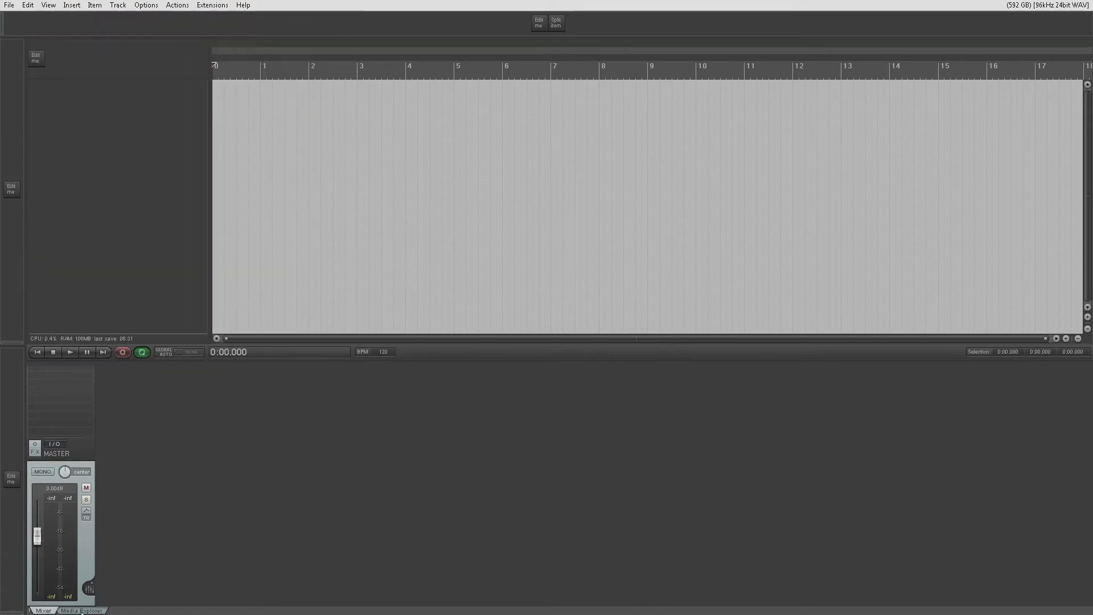
- Show the Media Explorer in the docker and examine its preview output routing options, including ReaRoute Output
left_click(81, 610)
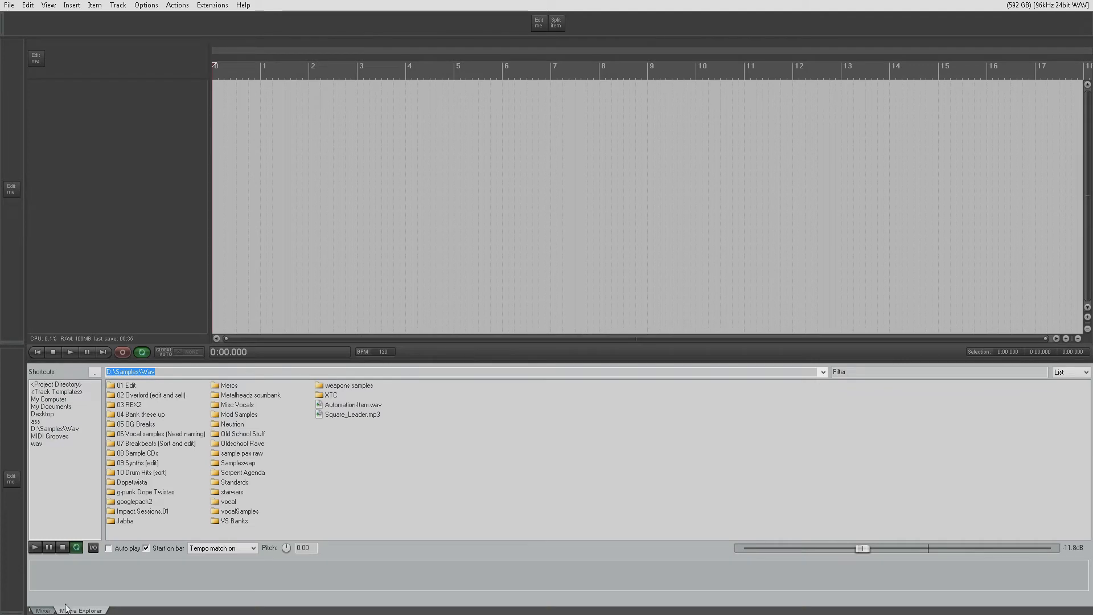
left_click_drag(250, 468, 341, 200)
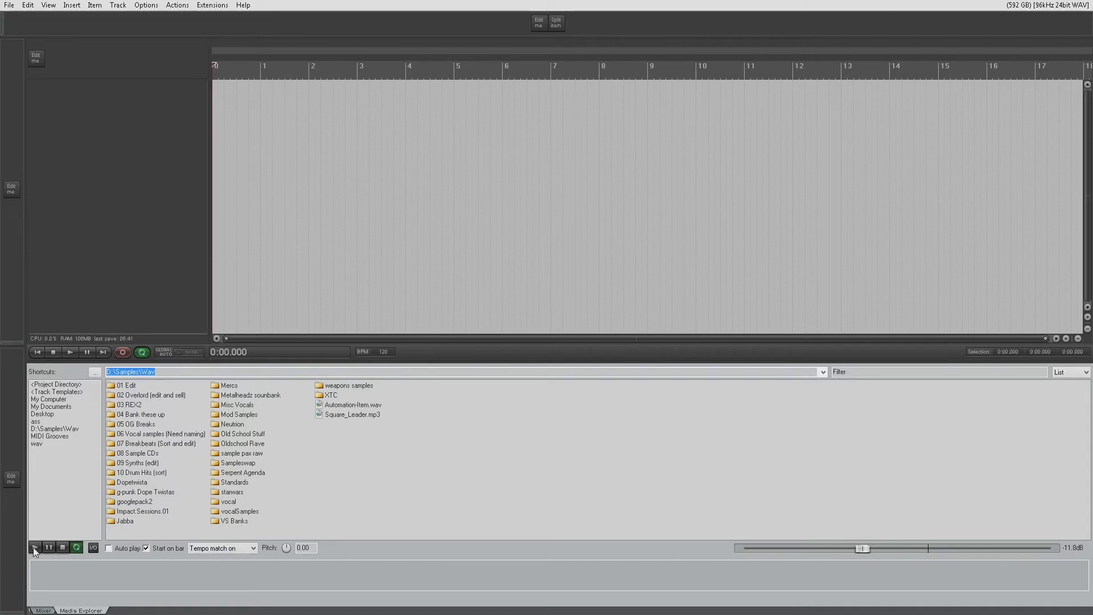
left_click(91, 547)
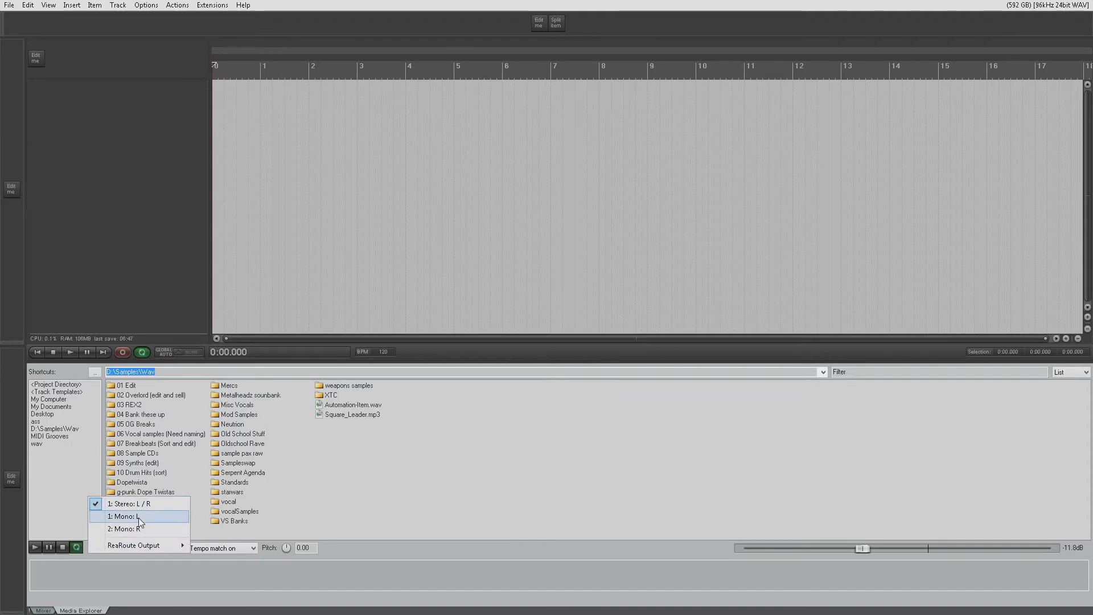
mouse_move(145, 548)
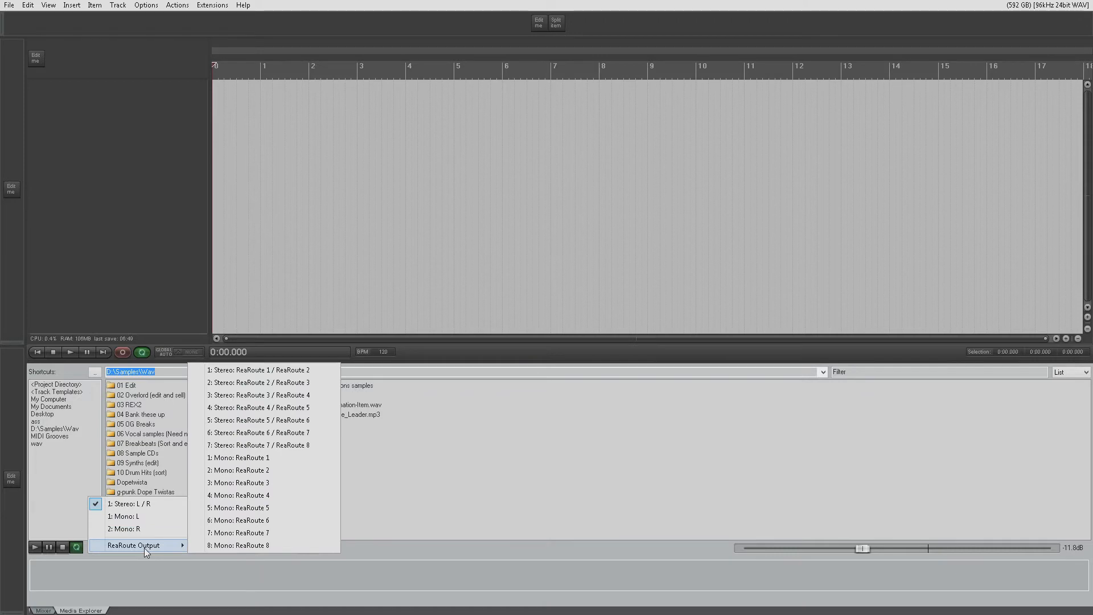
left_click(374, 560)
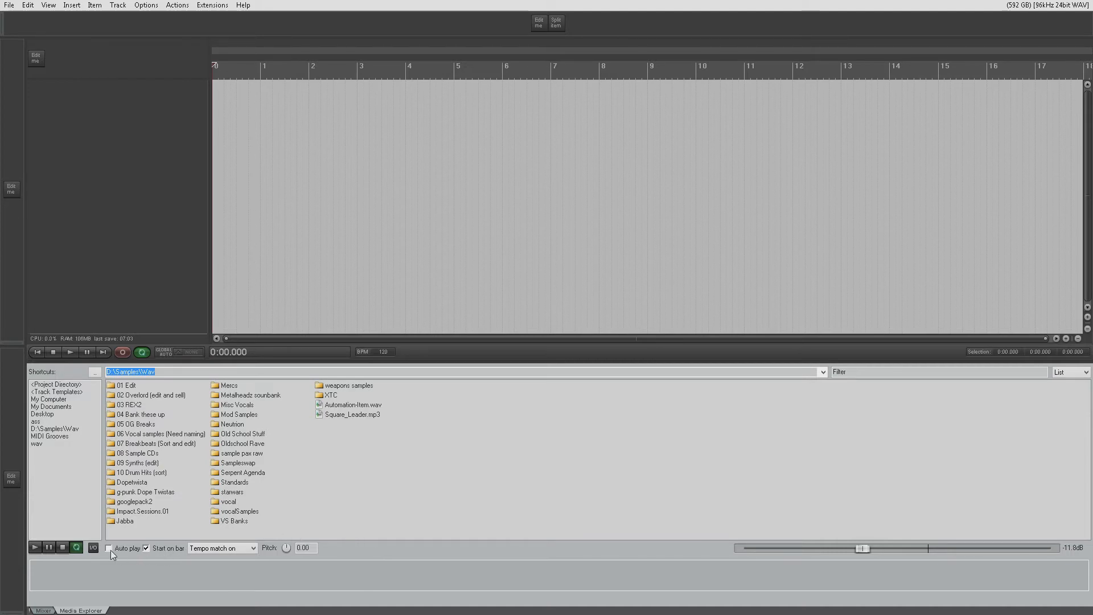
- Open the 07 Breakbeats (Sort and edit) folder from the D:\Samples\Wav shortcut, and preview and stop BBBEAT.wav
left_click(64, 429)
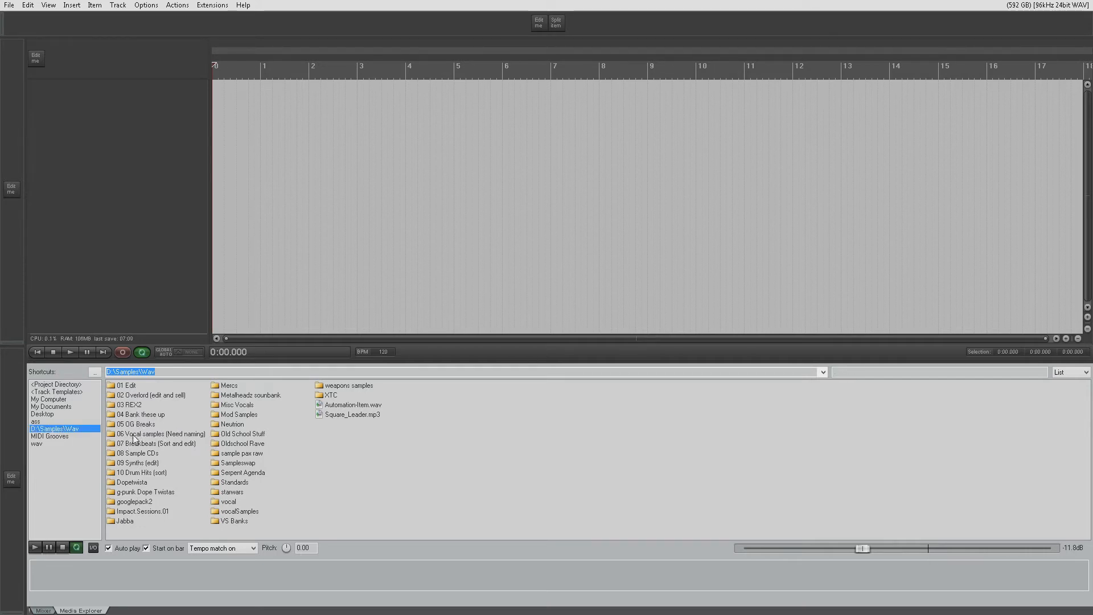
double_click(143, 447)
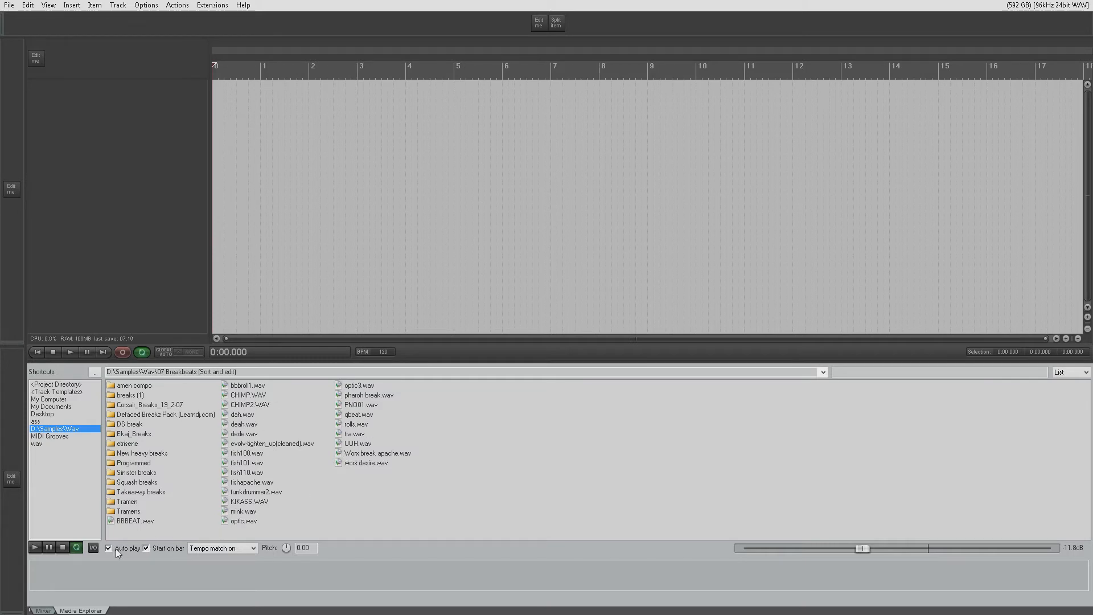
left_click(132, 521)
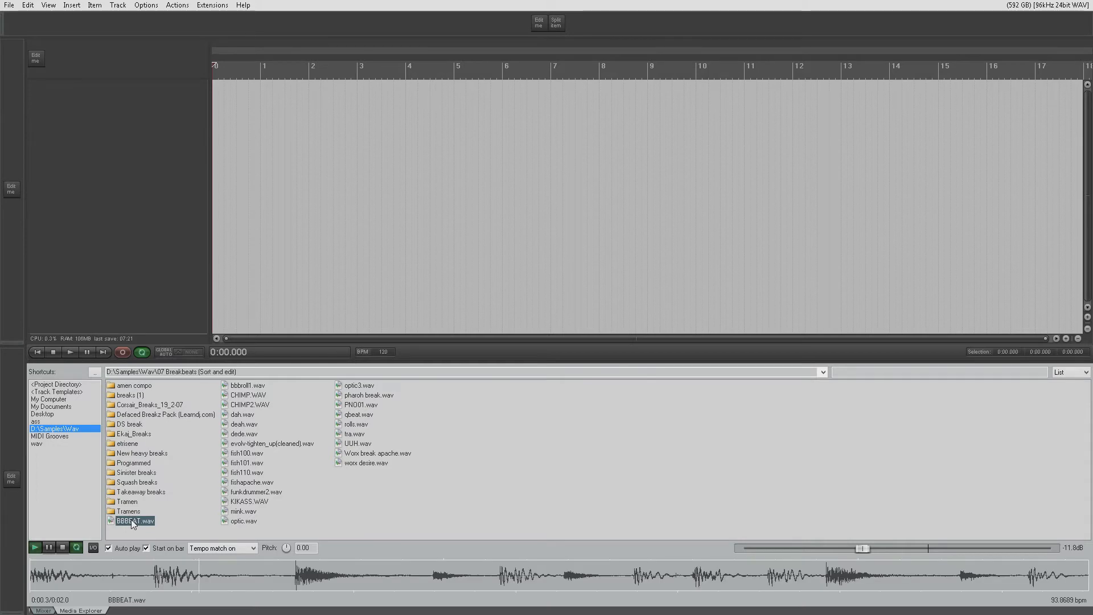
left_click(64, 547)
- With auto play off, select fish101.wav, play and stop its preview manually, and turn auto play back on
left_click(111, 550)
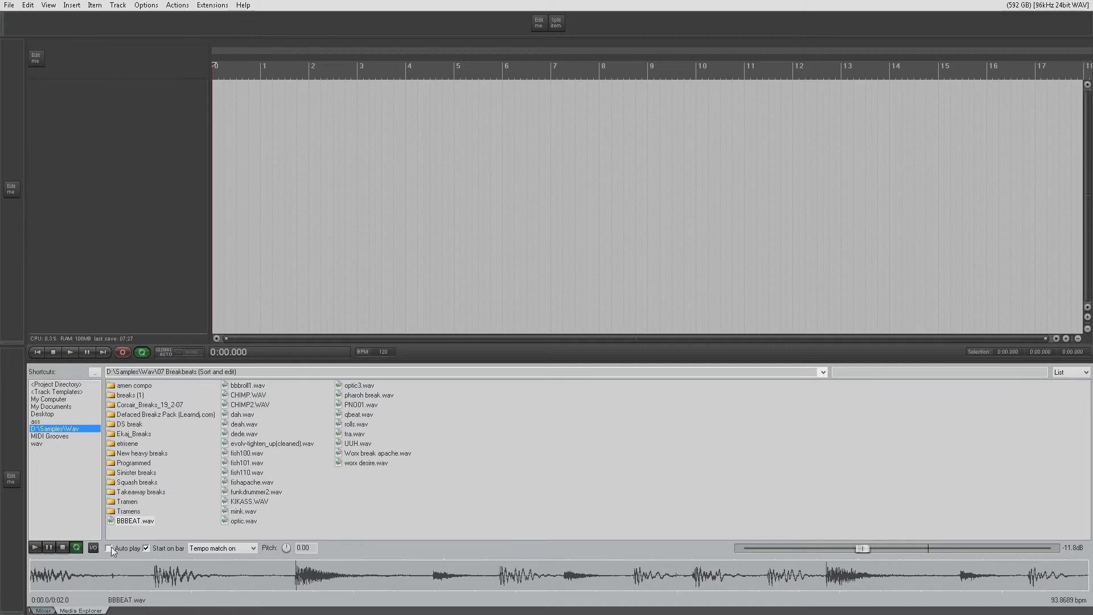
left_click(258, 388)
left_click(246, 416)
left_click(243, 444)
left_click(239, 464)
left_click(35, 549)
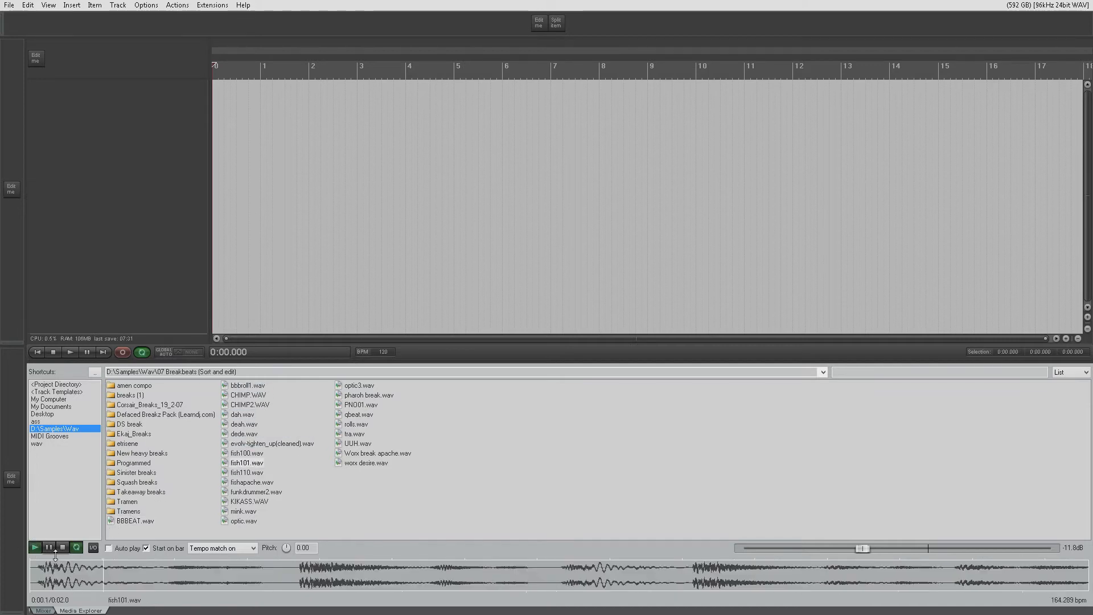
left_click(62, 549)
left_click(146, 548)
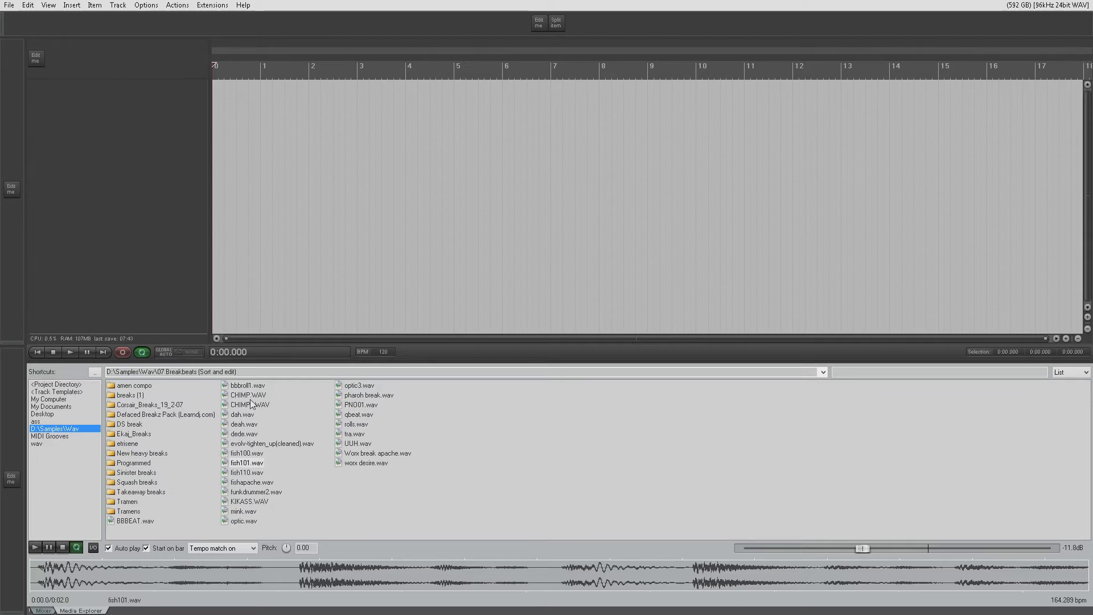
- Switch the Media Explorer's tempo matching off and back on
left_click_drag(251, 399, 346, 125)
left_click(253, 549)
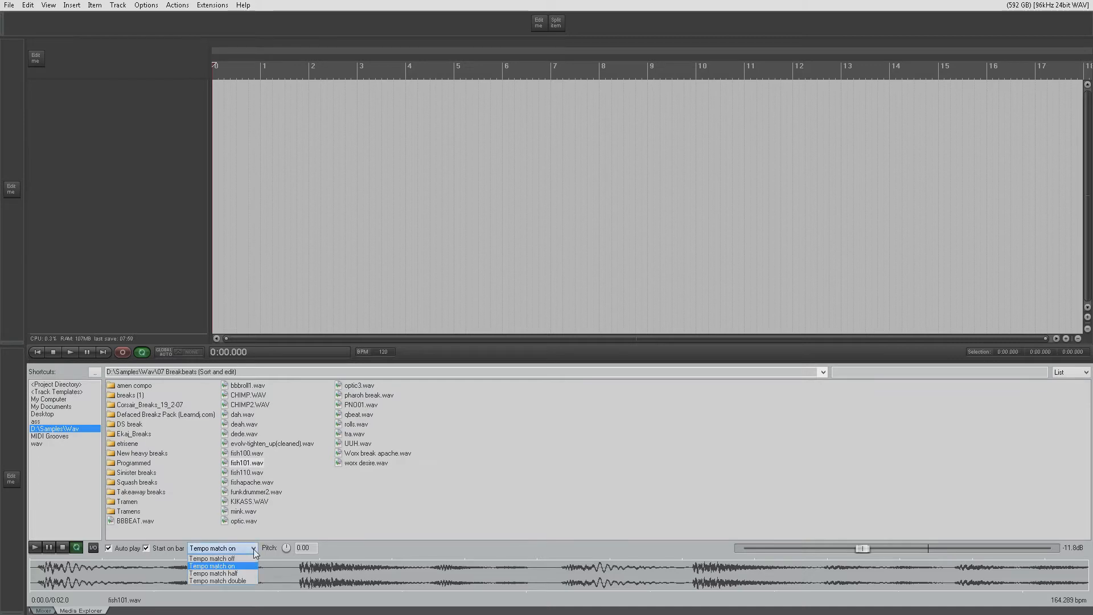
left_click(216, 558)
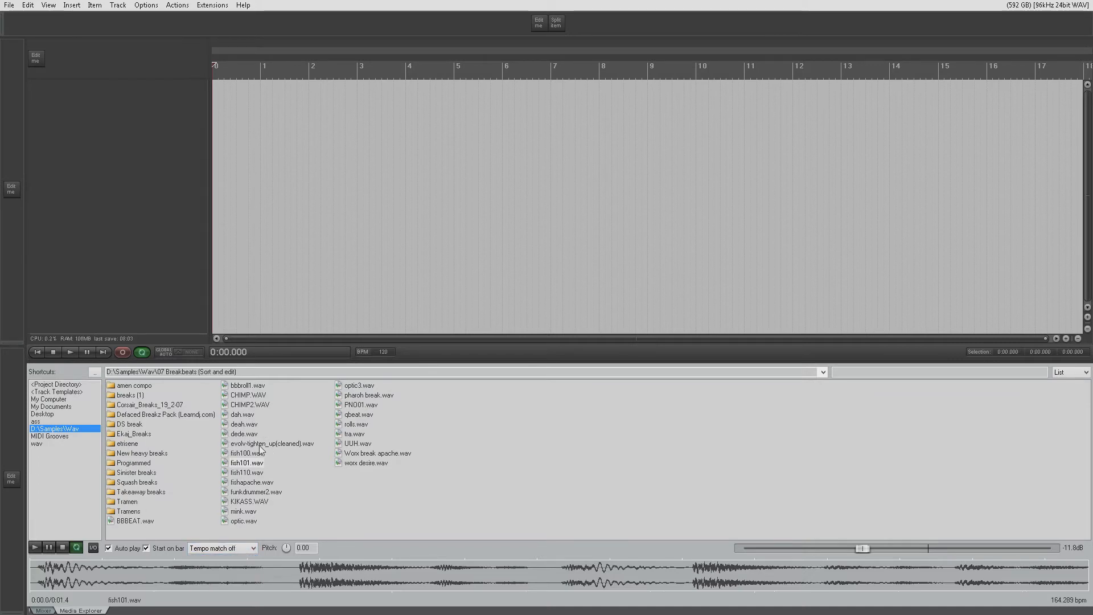
left_click(248, 548)
left_click(251, 566)
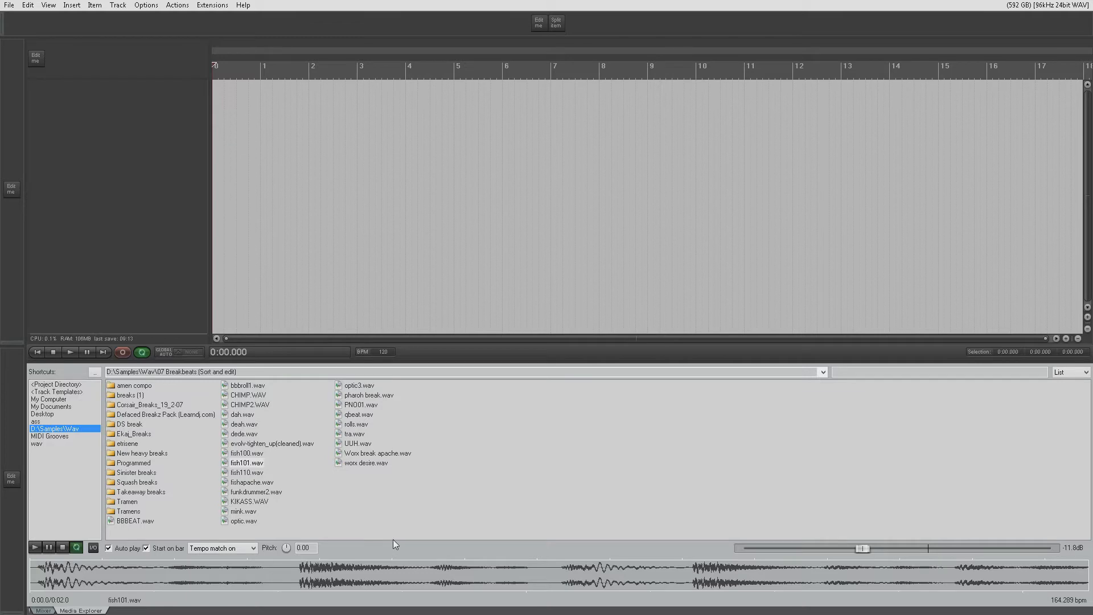
- Examine the tempo matching choices, including Tempo match half and Tempo match double, and close the list
left_click(252, 549)
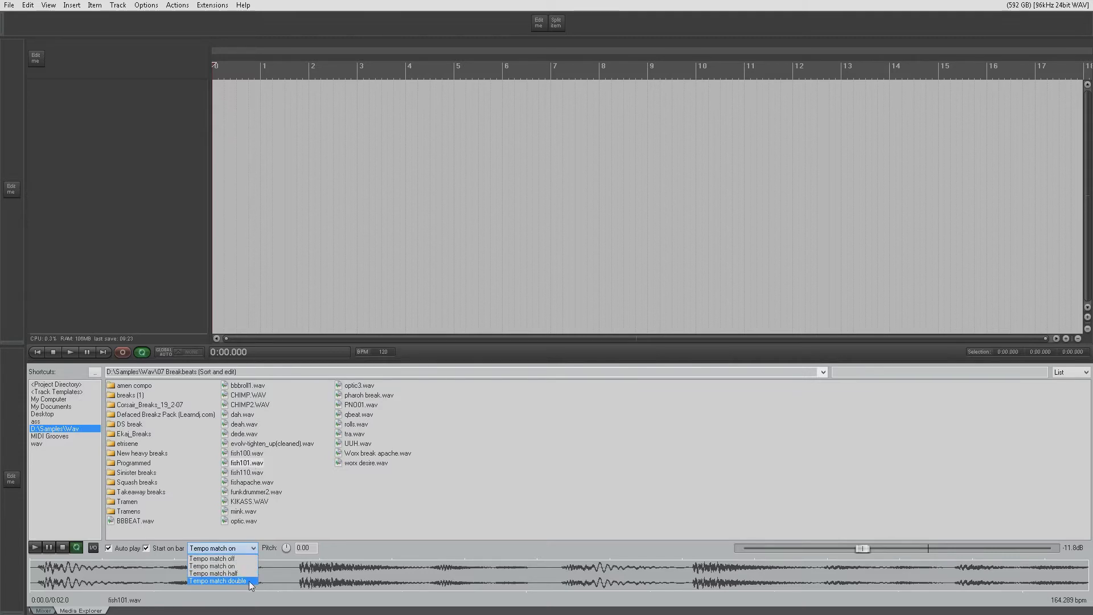
left_click(337, 541)
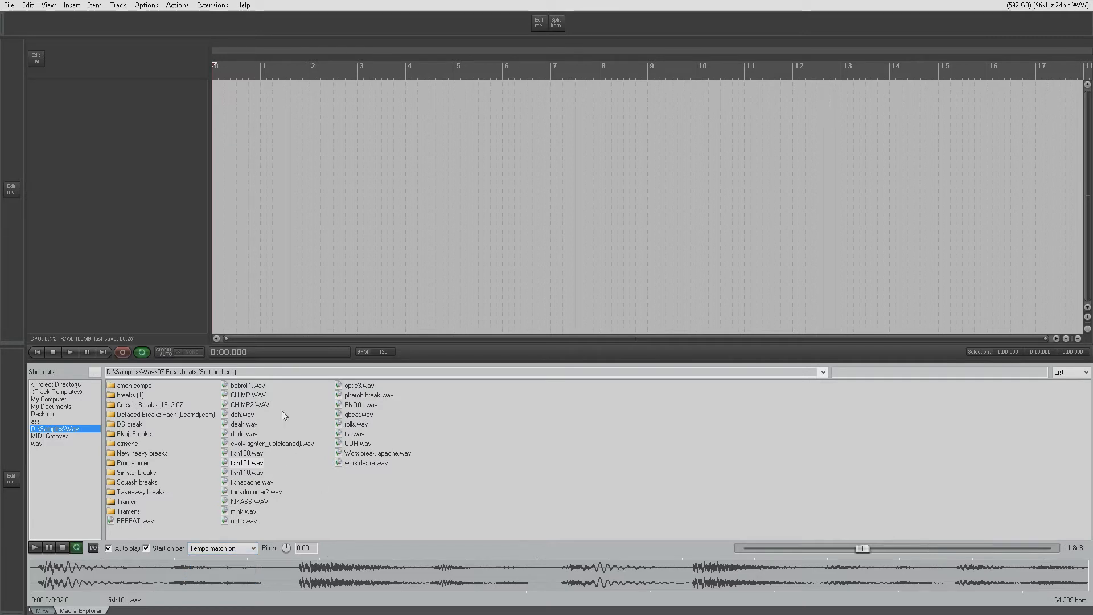
left_click(253, 548)
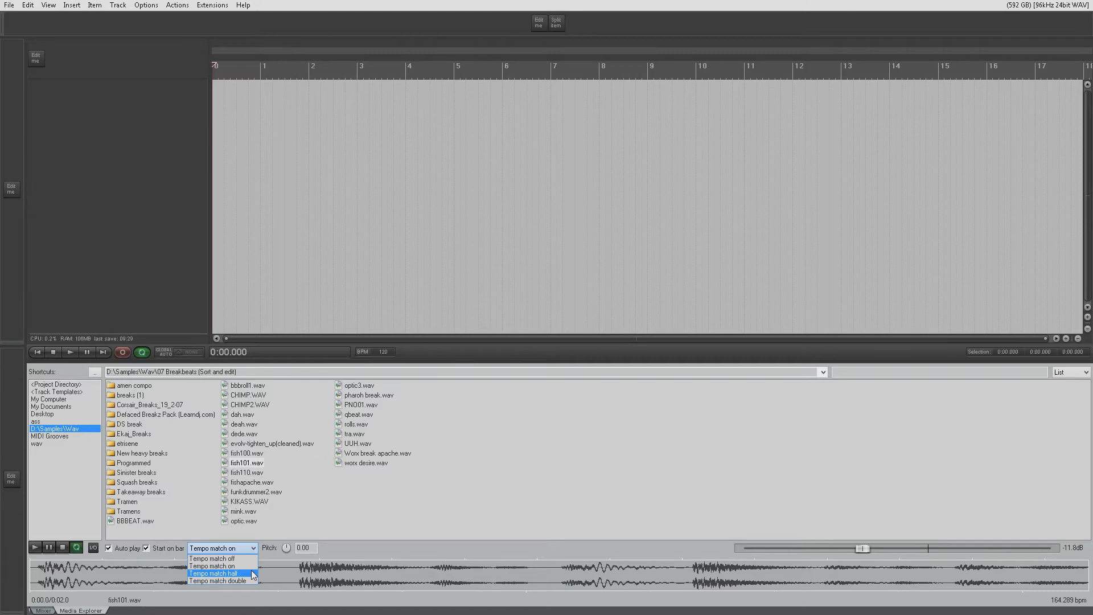
left_click(340, 552)
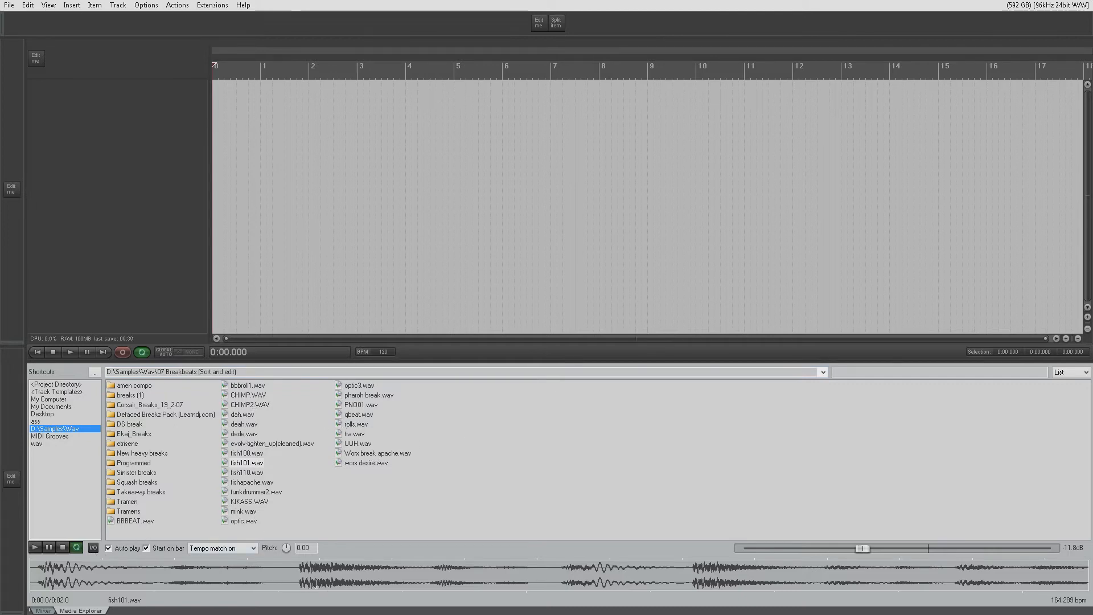
- Select the 0:00.372 to 0:00.734 section of fish101.wav's preview waveform and insert it on a new track at bar 1
left_click_drag(300, 578, 562, 584)
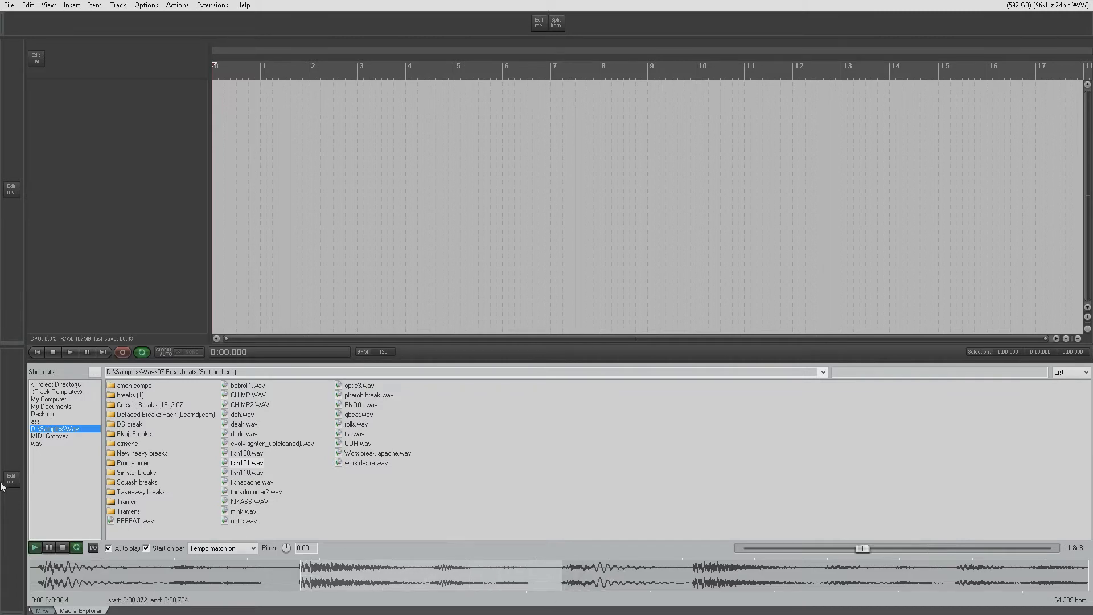
left_click(64, 547)
left_click_drag(383, 577, 267, 144)
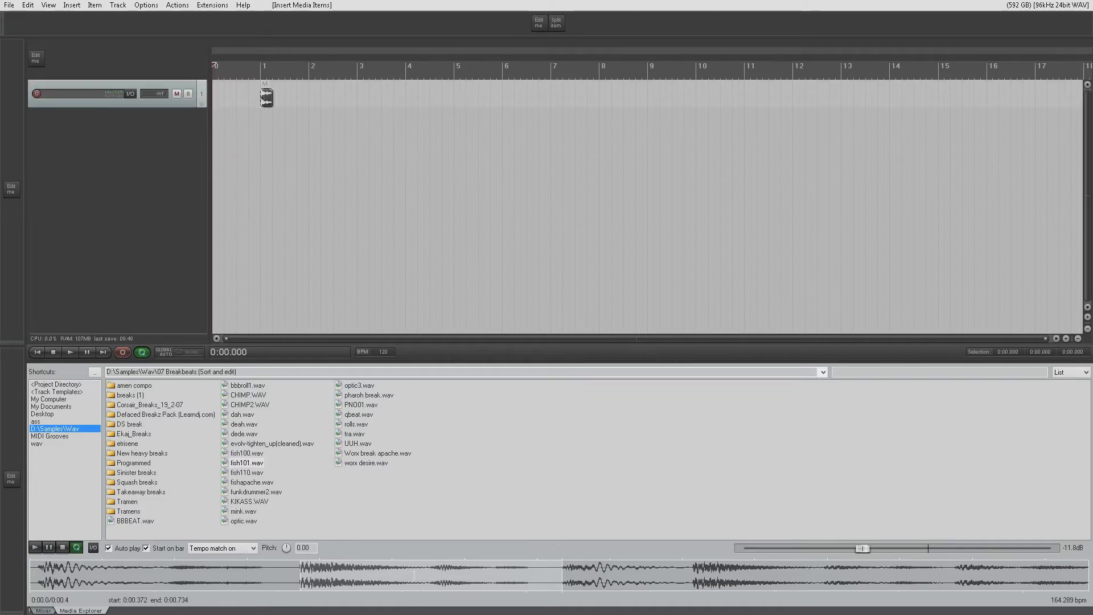
- Remove the new track and insert the selected fish101.wav section on another track at the project start
right_click(141, 102)
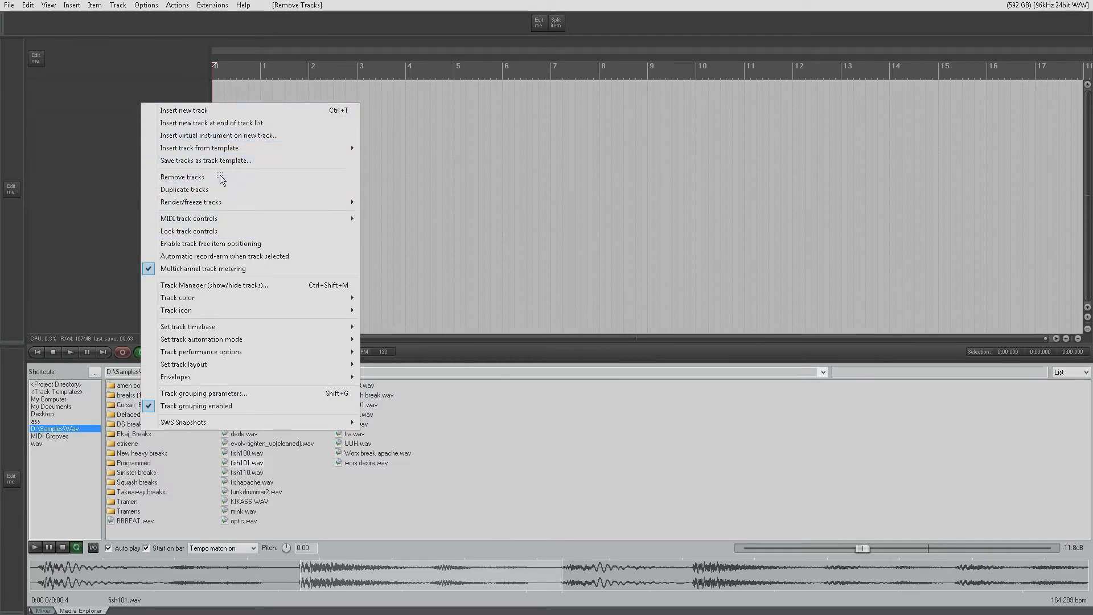
left_click(219, 177)
left_click_drag(245, 466, 219, 94)
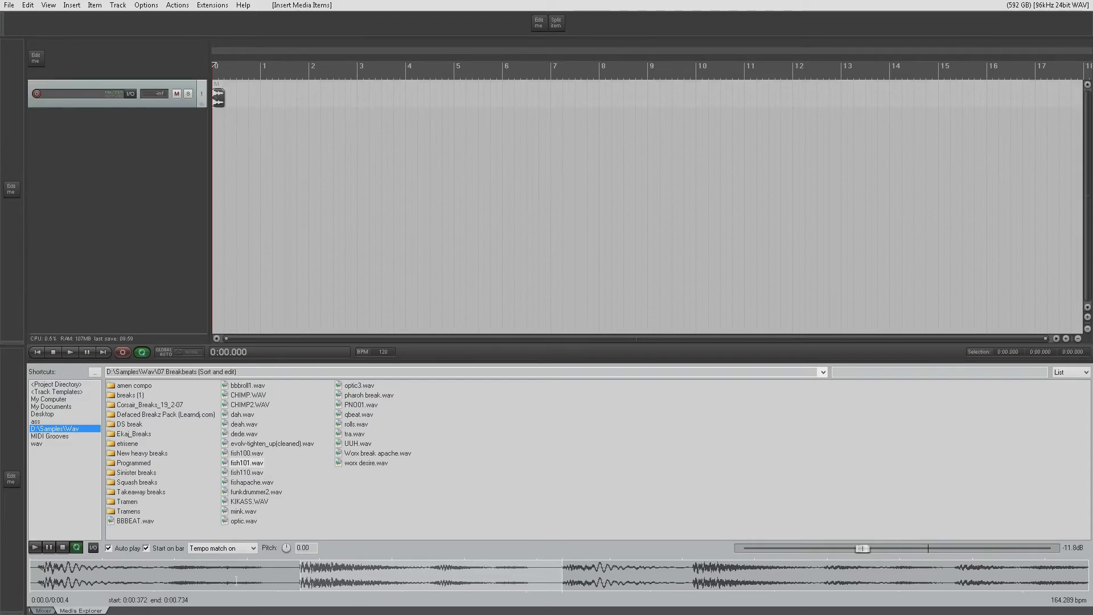
- With the waveform selection cleared, insert CHIMP2.WAV on a new second track at the project start and turn tempo matching off
left_click(231, 586)
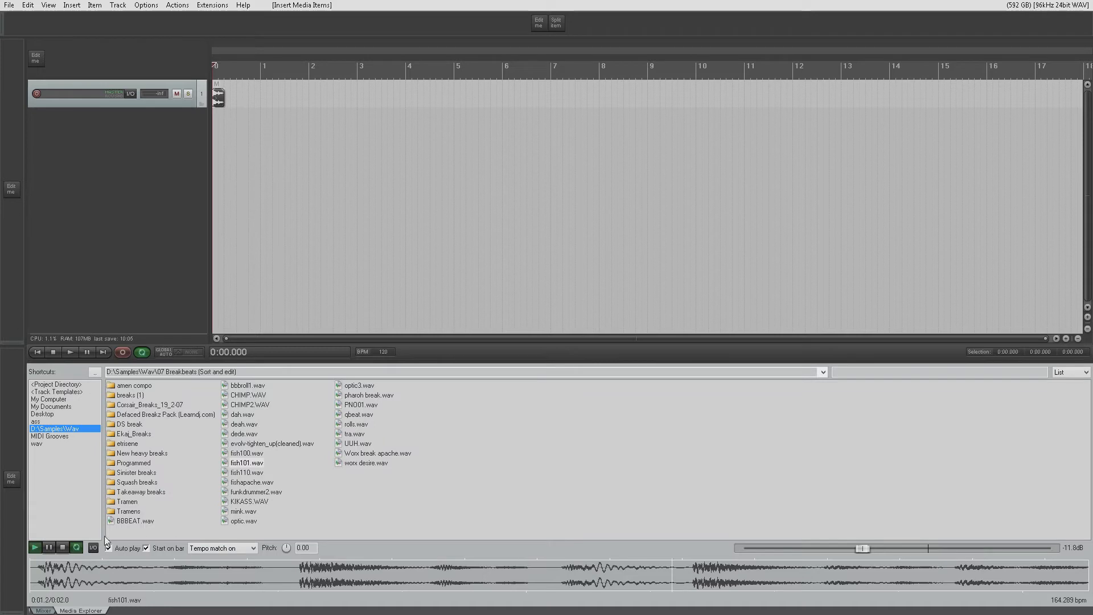
left_click(62, 547)
left_click_drag(246, 404, 209, 165)
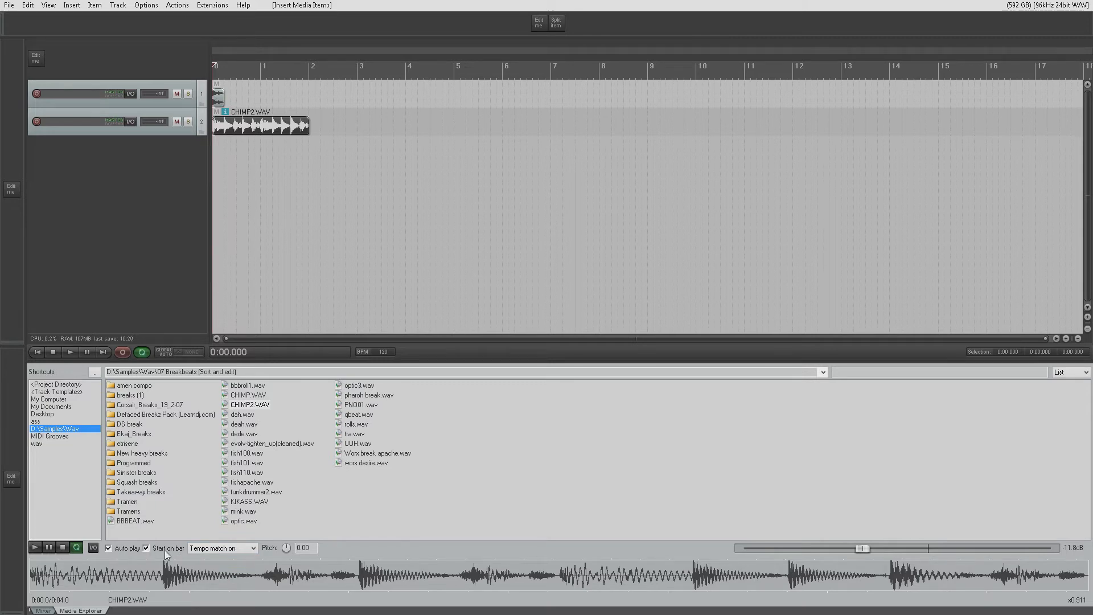
left_click(254, 549)
left_click(243, 560)
- Add the Defaced Breakz Pack (Learndj.com) folder to the Media Explorer's shortcut list and open it from there
right_click(154, 420)
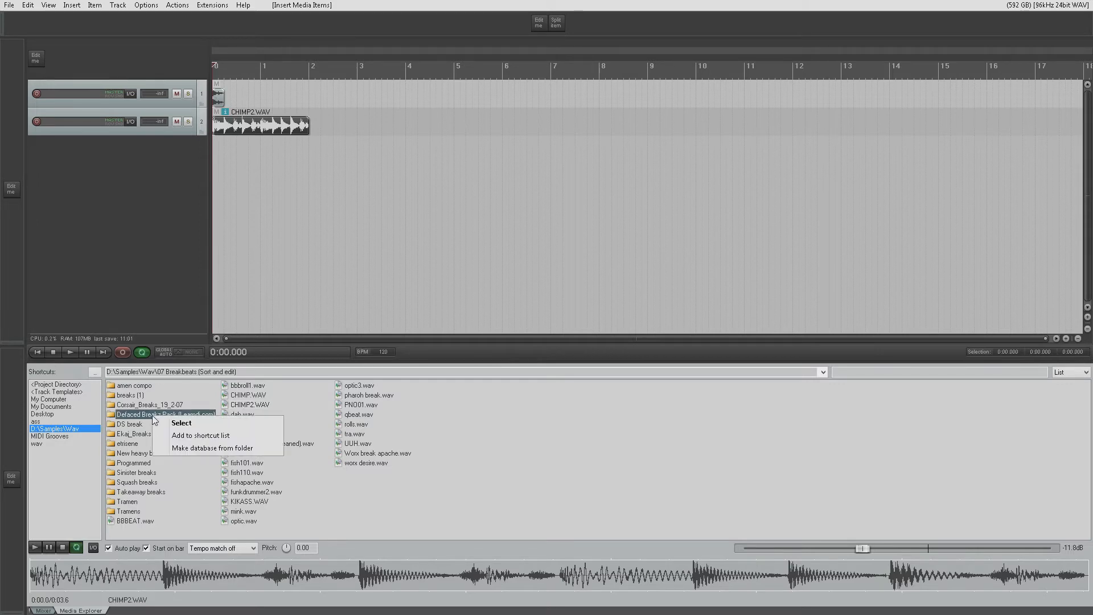
left_click(200, 435)
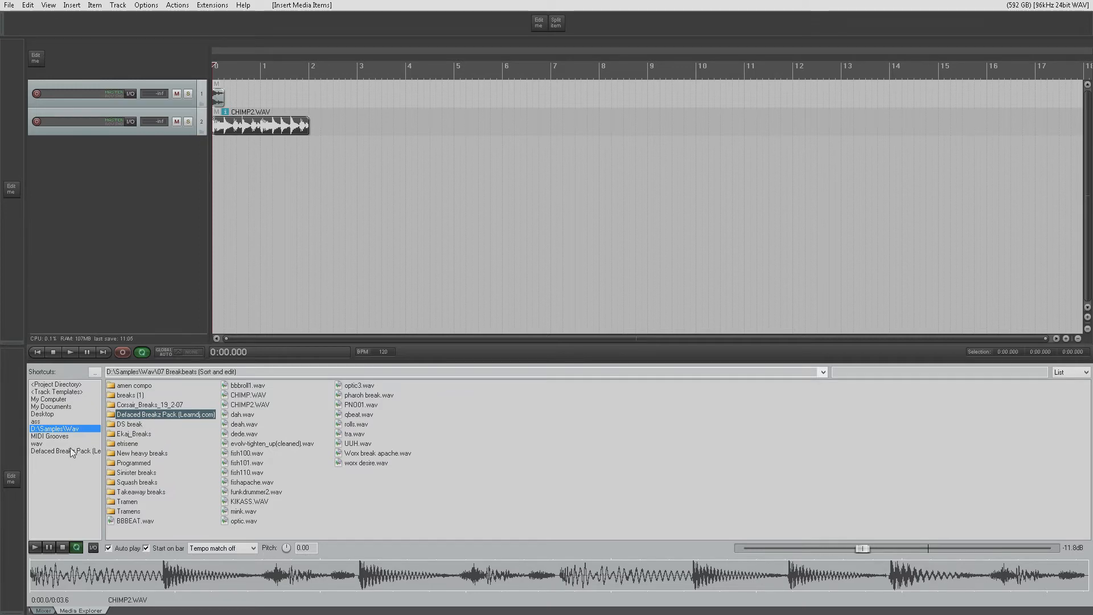
left_click(64, 451)
- Remove the Defaced Breakz Pack shortcut and return to the D:\Samples\Wav folder
right_click(75, 455)
left_click(100, 460)
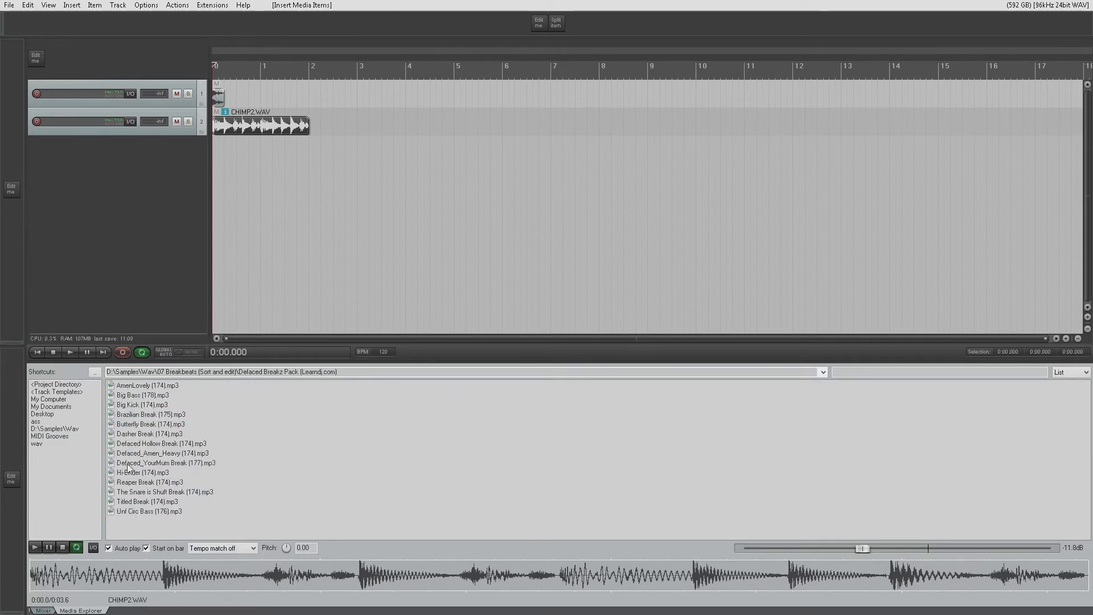
left_click(59, 430)
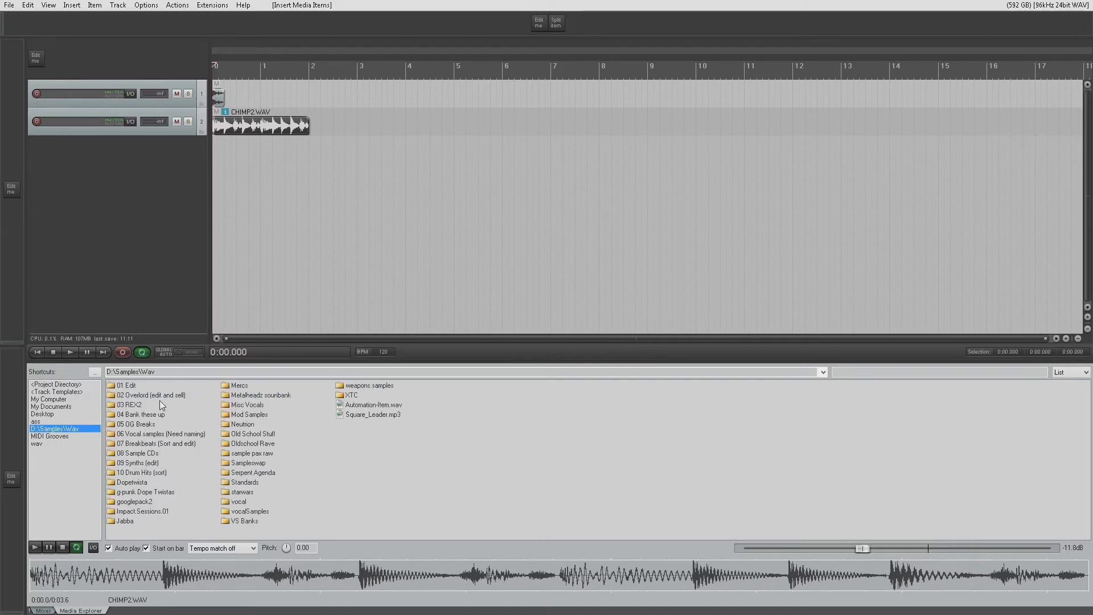
- Browse up the parent folders to D:\ and return through the D:\Samples\Wav shortcut to the 07 Breakbeats folder
left_click(94, 372)
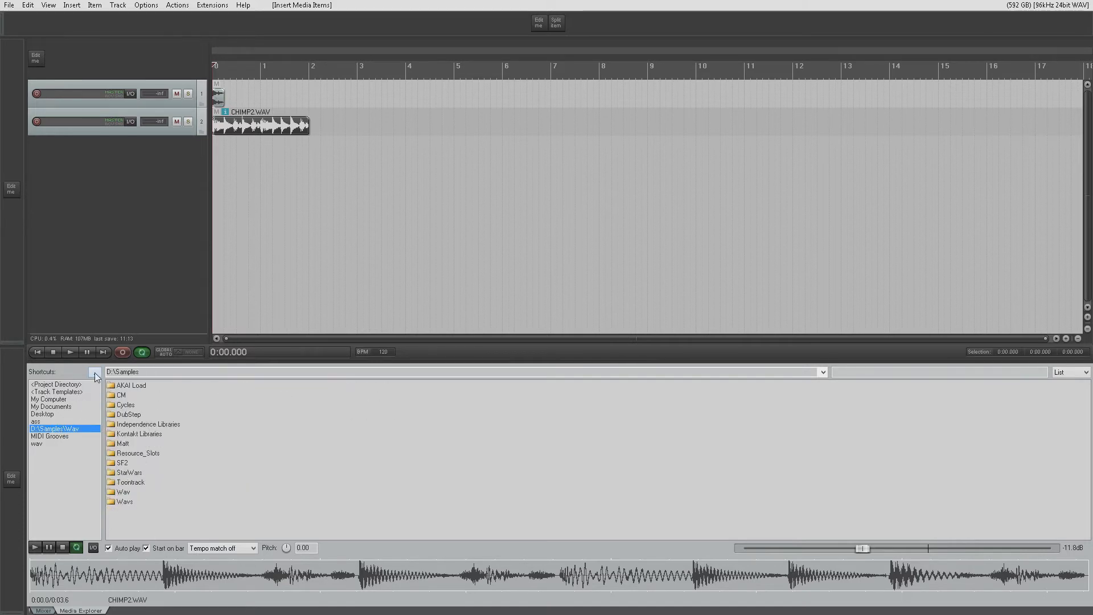
left_click(98, 375)
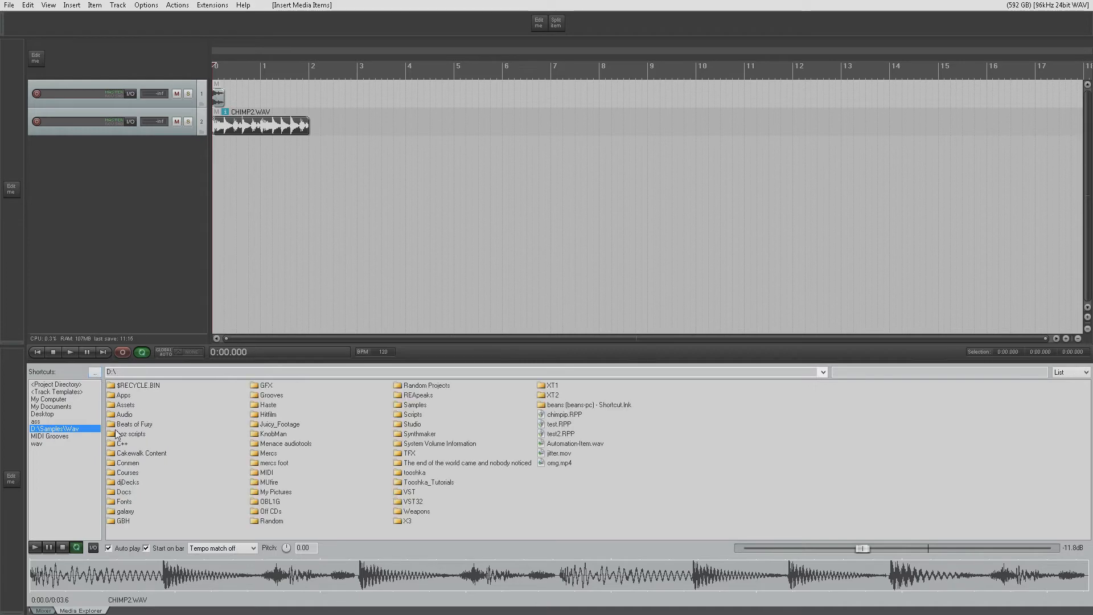
left_click(74, 429)
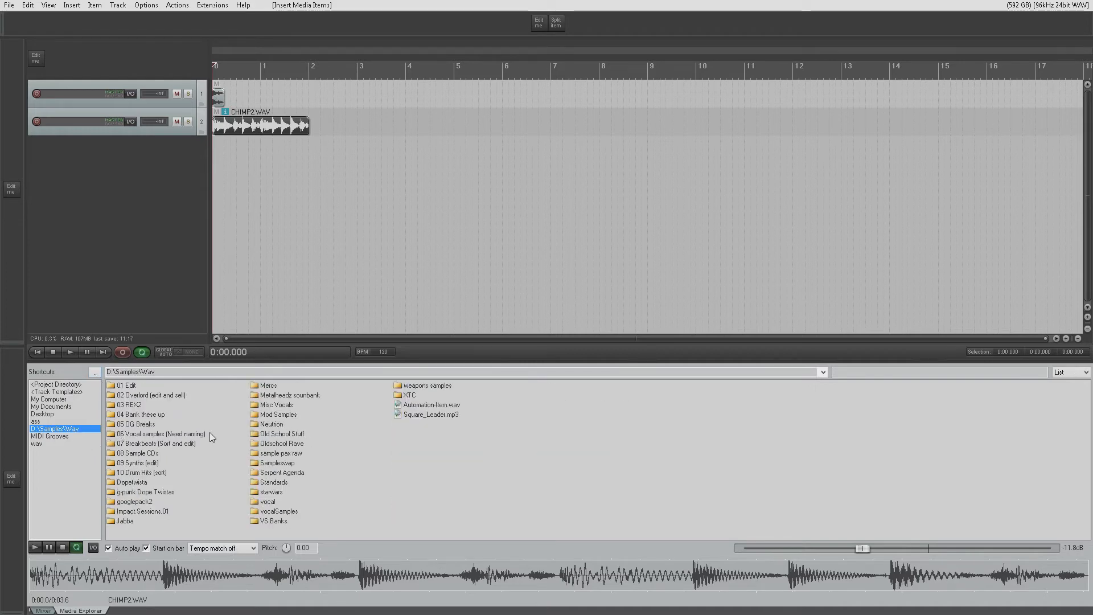
double_click(156, 444)
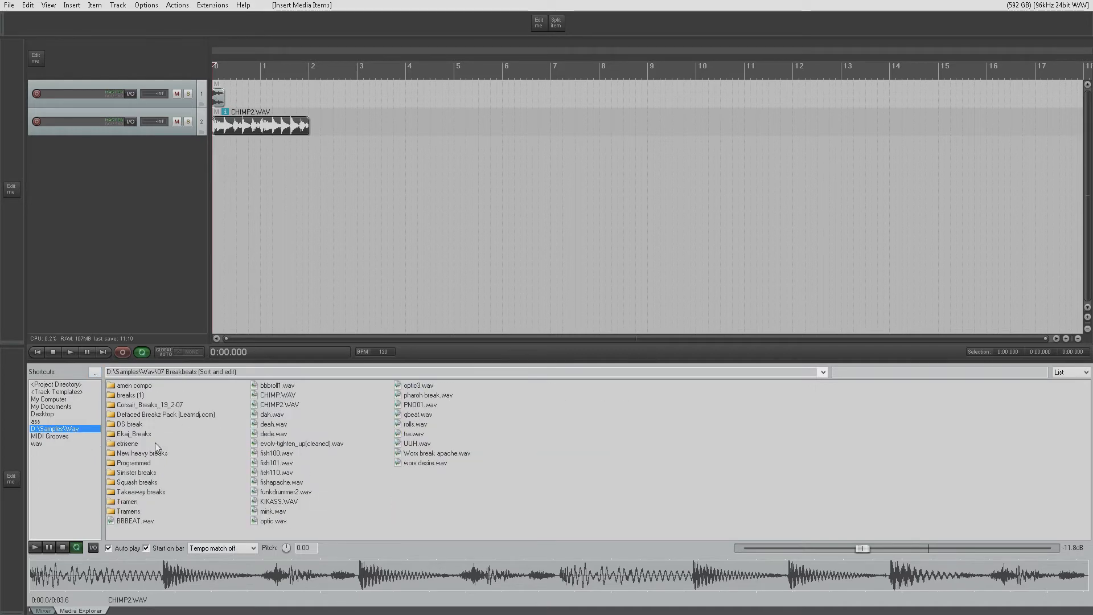
- Show the Track Templates folder in the Media Explorer and compare it with the options for inserting a track from template
left_click(57, 392)
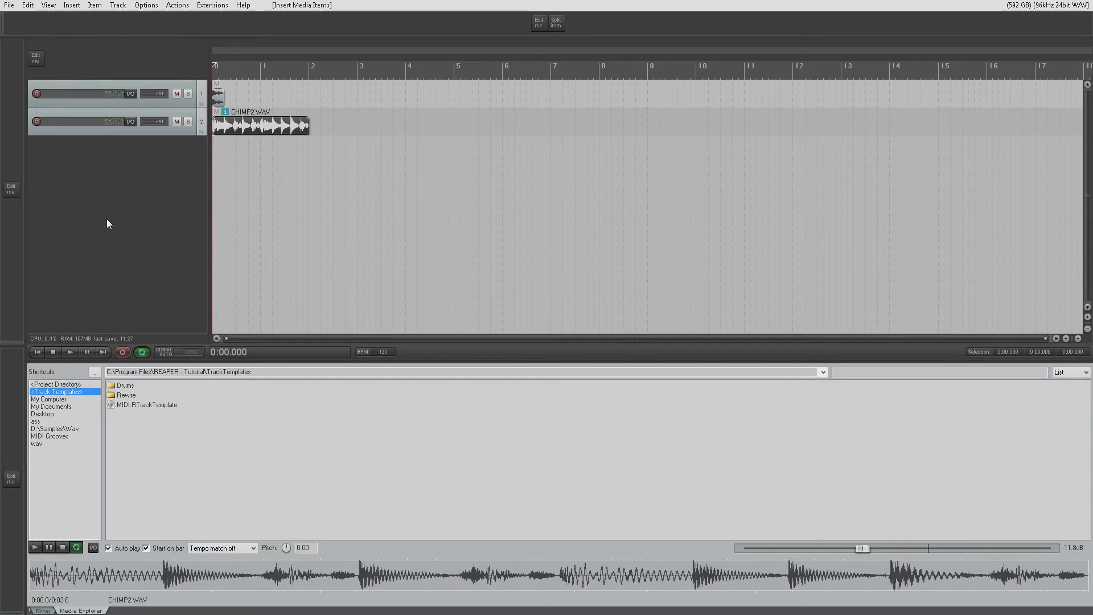
right_click(108, 204)
mouse_move(187, 252)
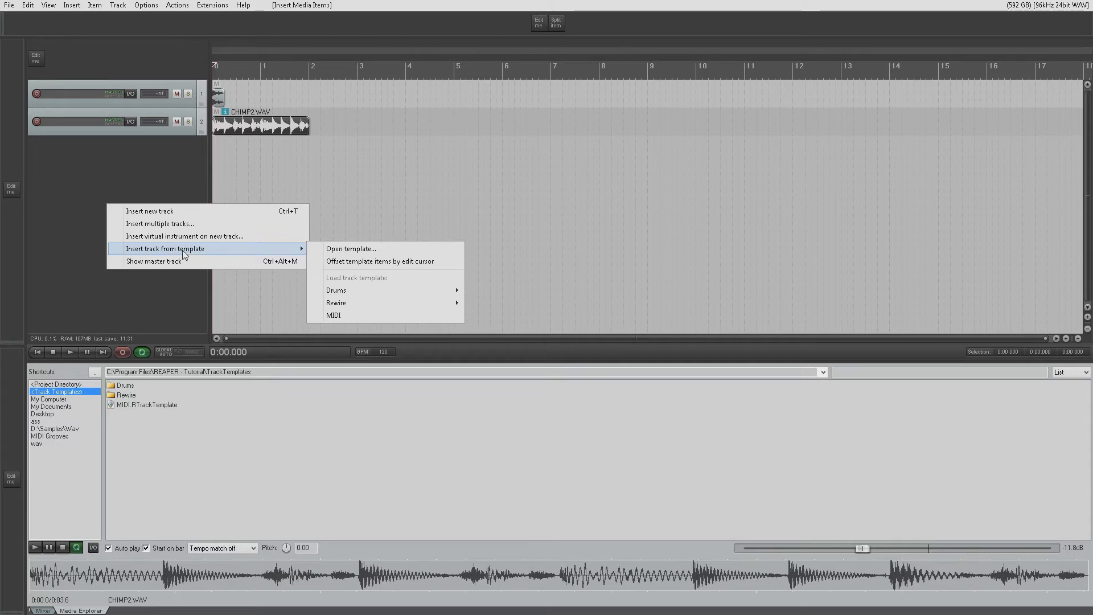
left_click(90, 254)
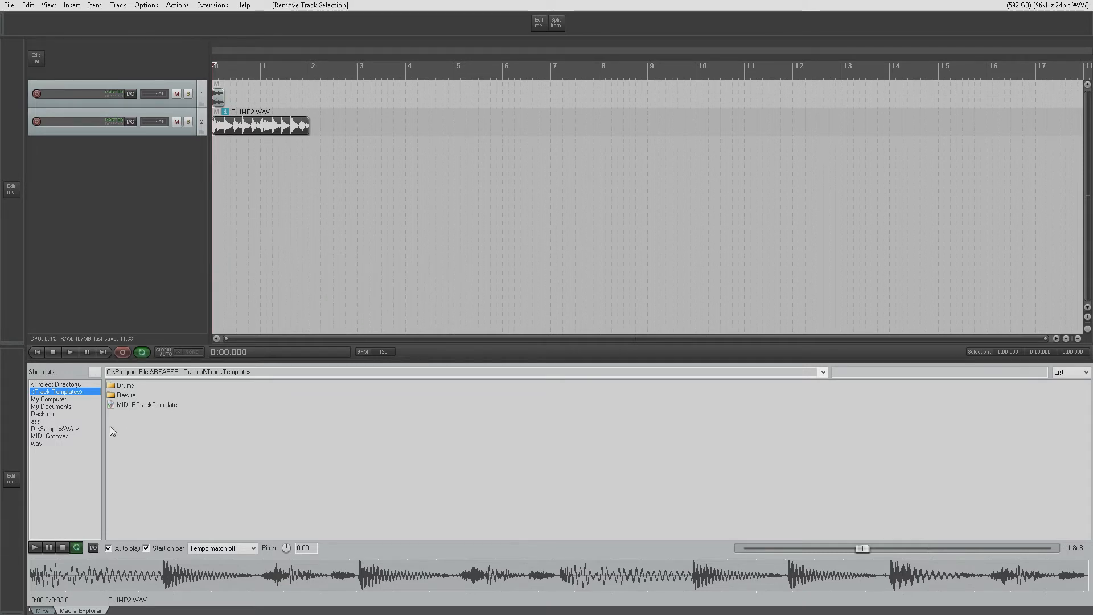
- View the Project Directory contents in the Media Explorer and return to the D:\Samples\Wav folder
left_click(71, 385)
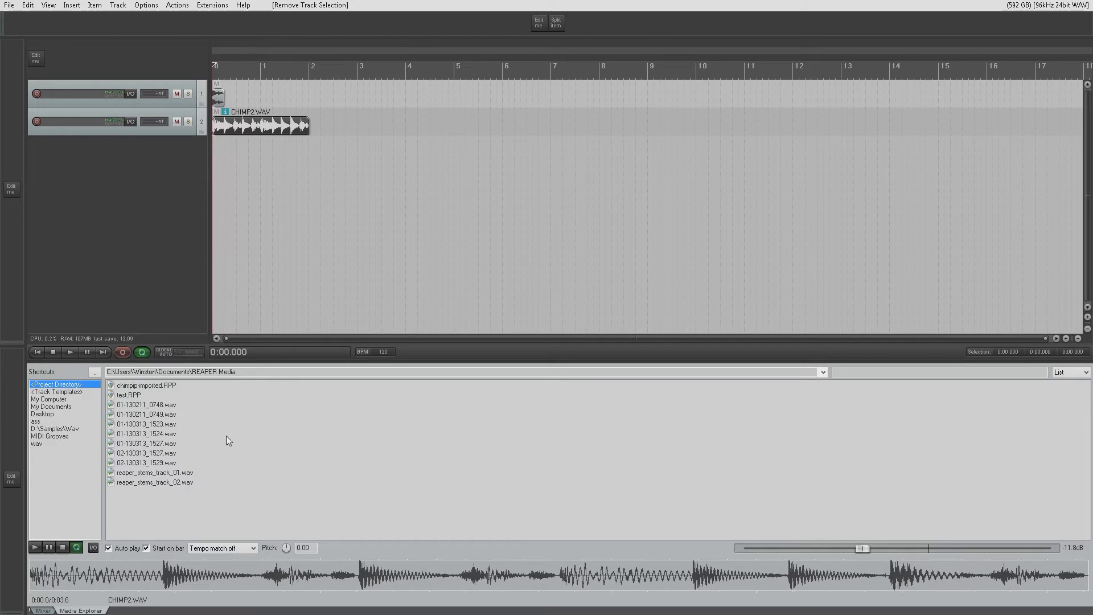
left_click(55, 428)
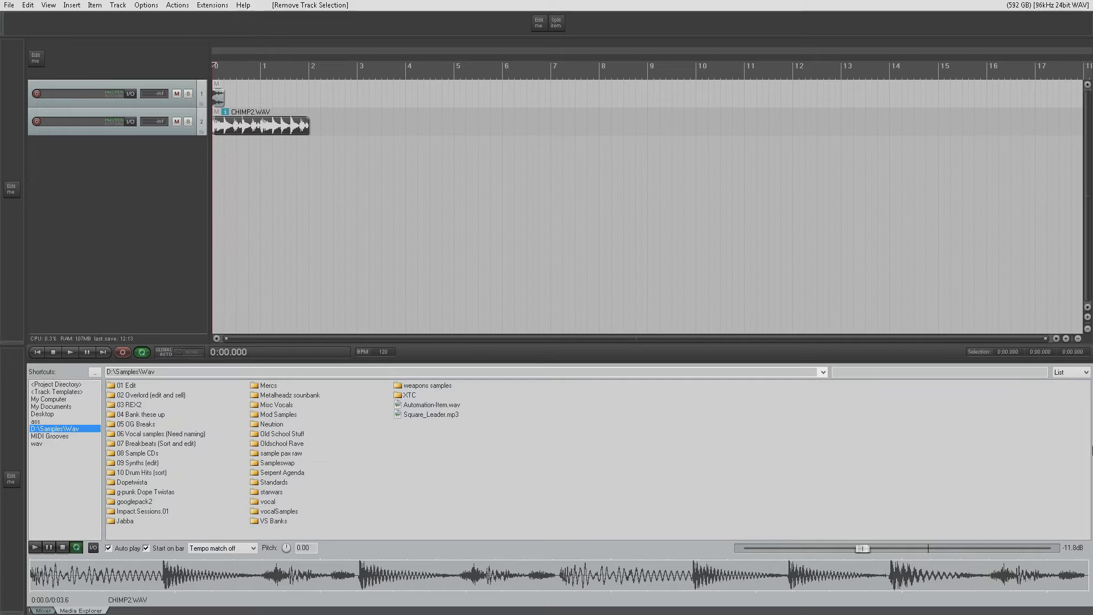
- Switch the Media Explorer's file list to Details view and back to List view
left_click(1087, 373)
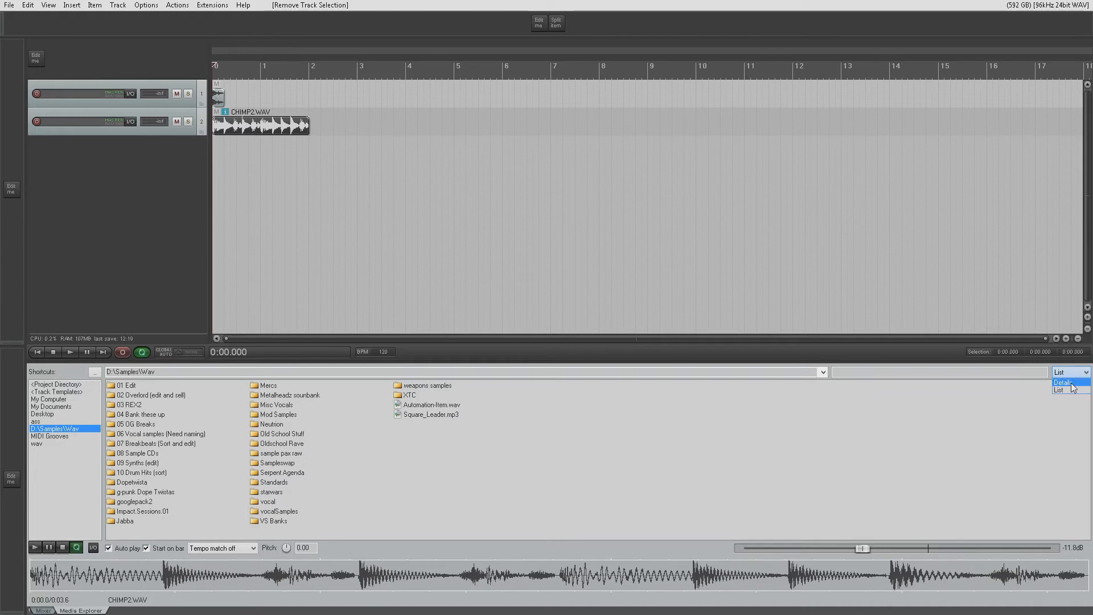
left_click(1082, 382)
left_click(1081, 375)
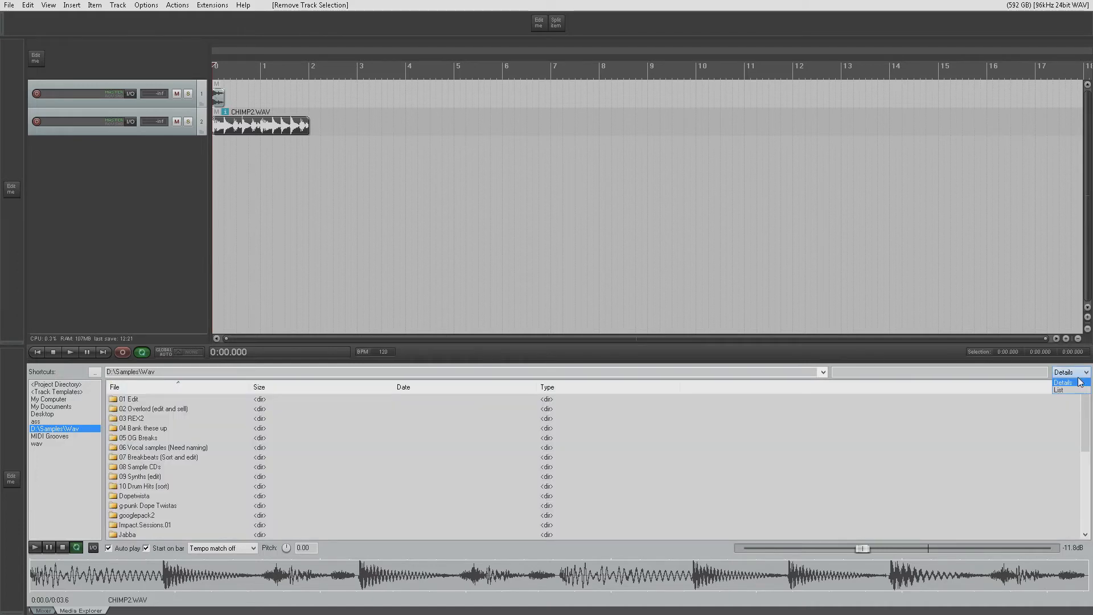
left_click(1072, 390)
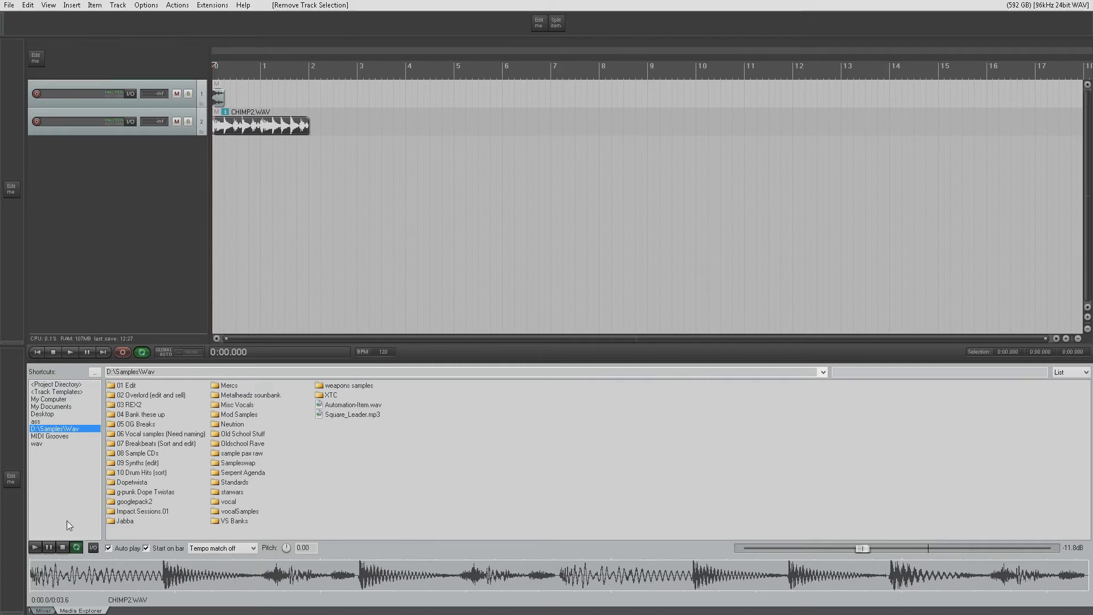
- Create a new Media Explorer database named "test"
right_click(44, 461)
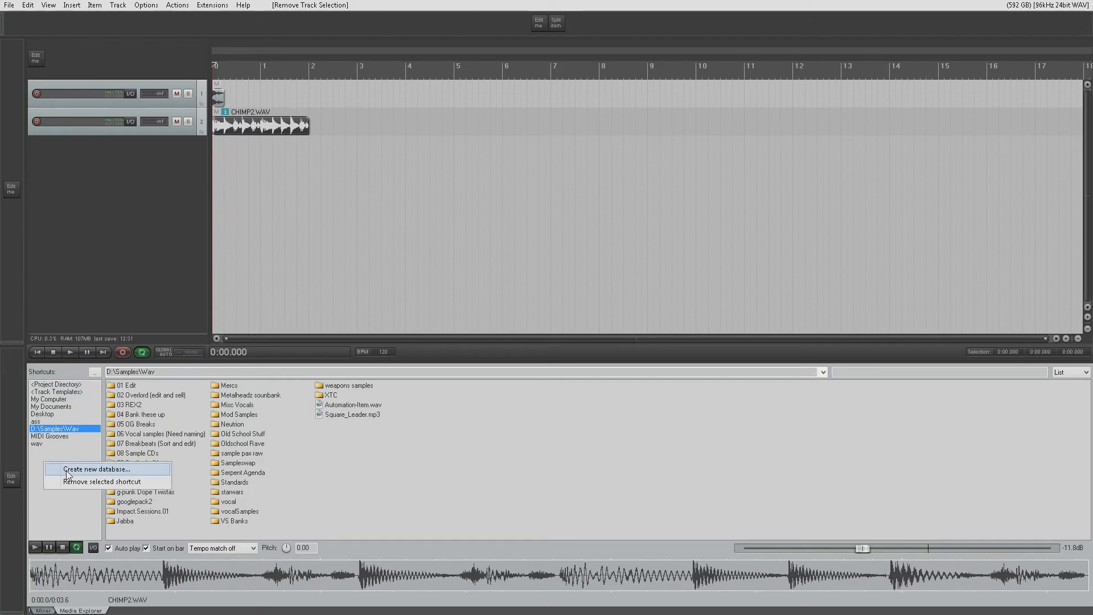
left_click(67, 474)
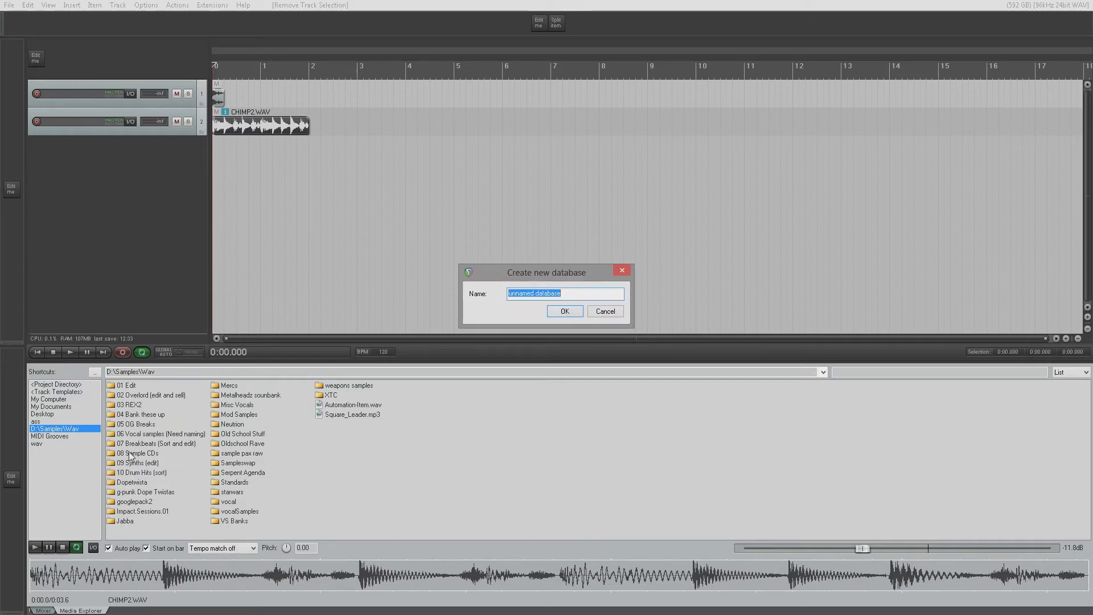
type("test")
left_click(565, 311)
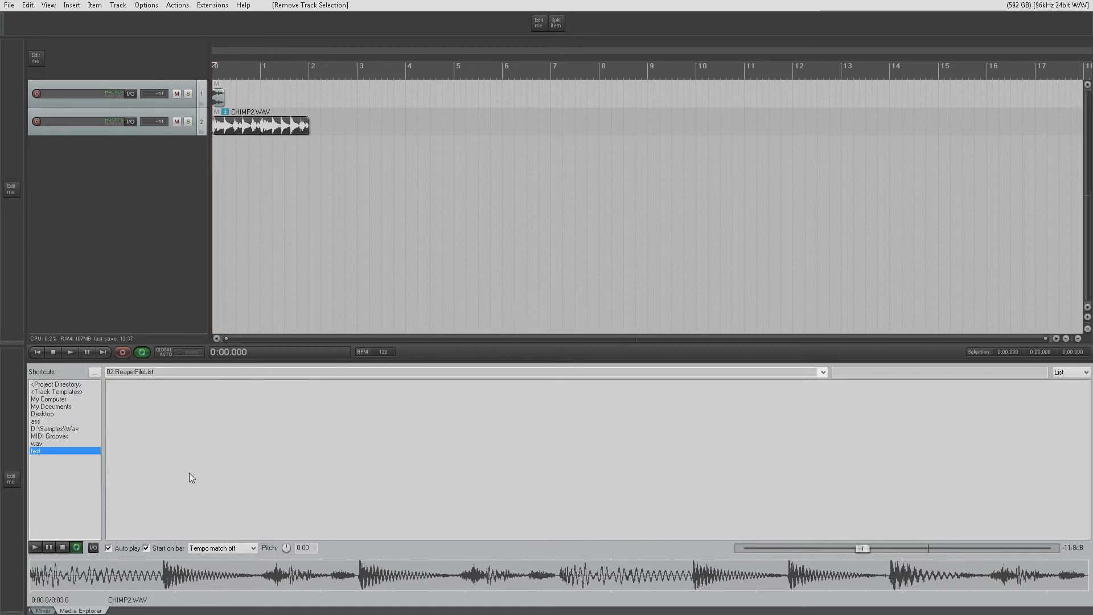
- Add the "04 Bank these up" folder from Samples\Wav as a path to the test database
right_click(54, 451)
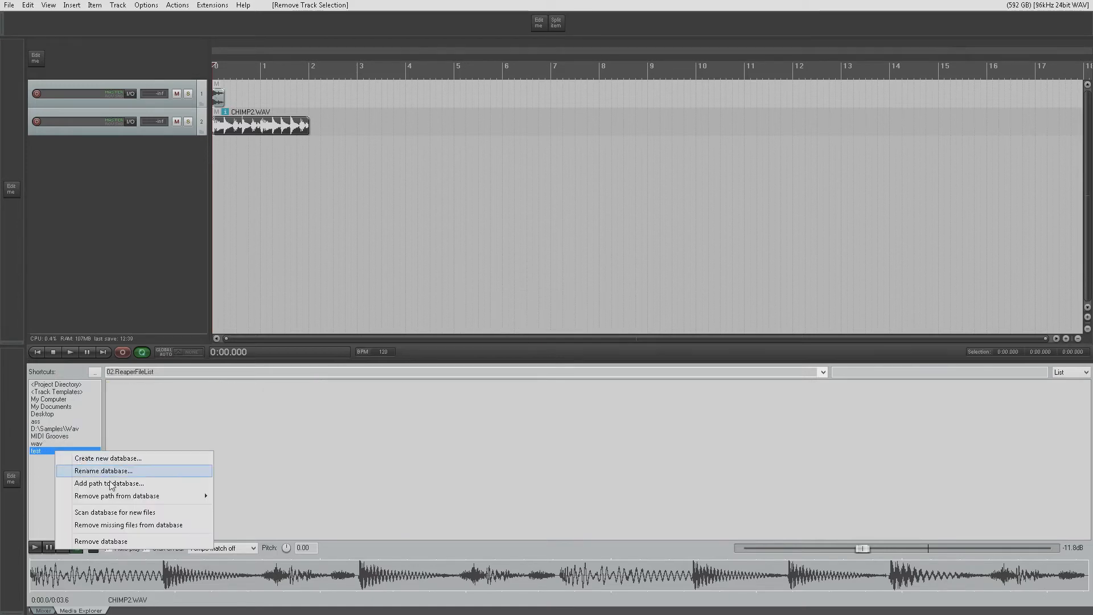
mouse_move(162, 496)
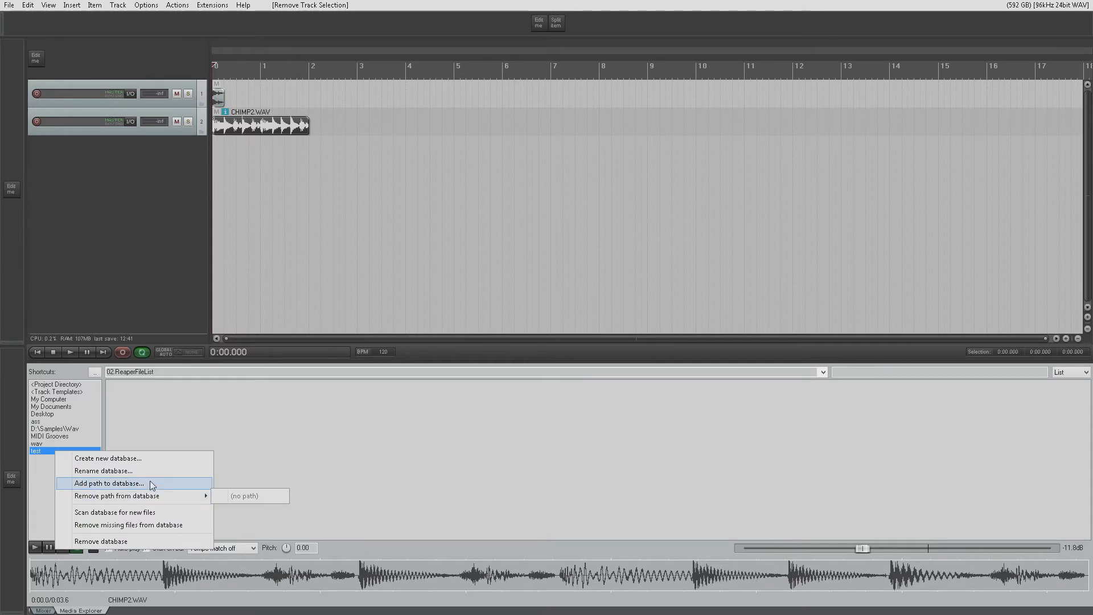
left_click(149, 483)
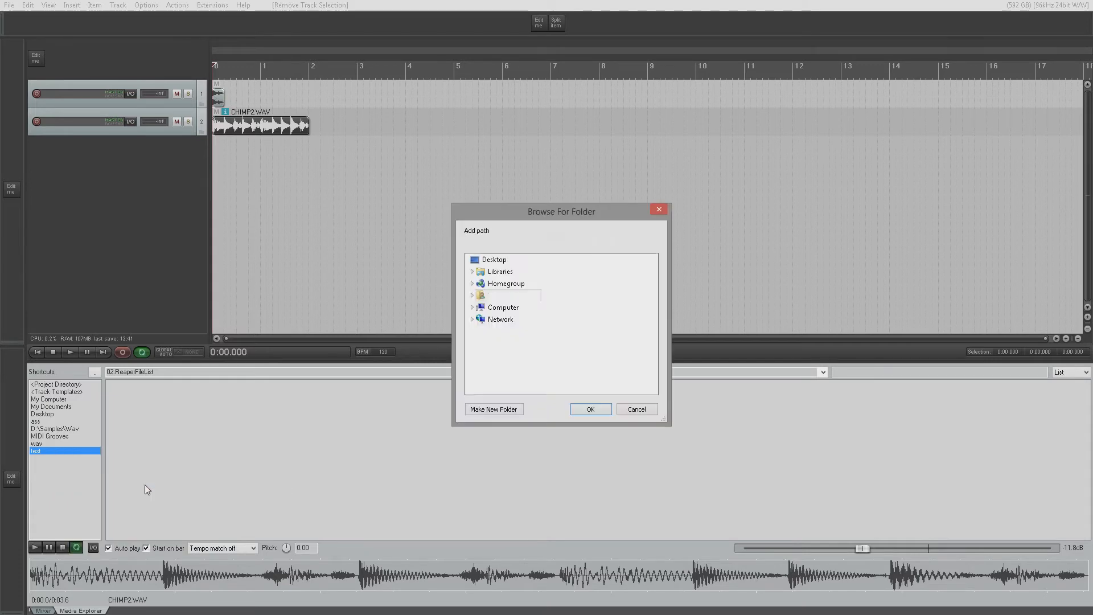
double_click(496, 308)
double_click(504, 332)
scroll(507, 336, "down", 8)
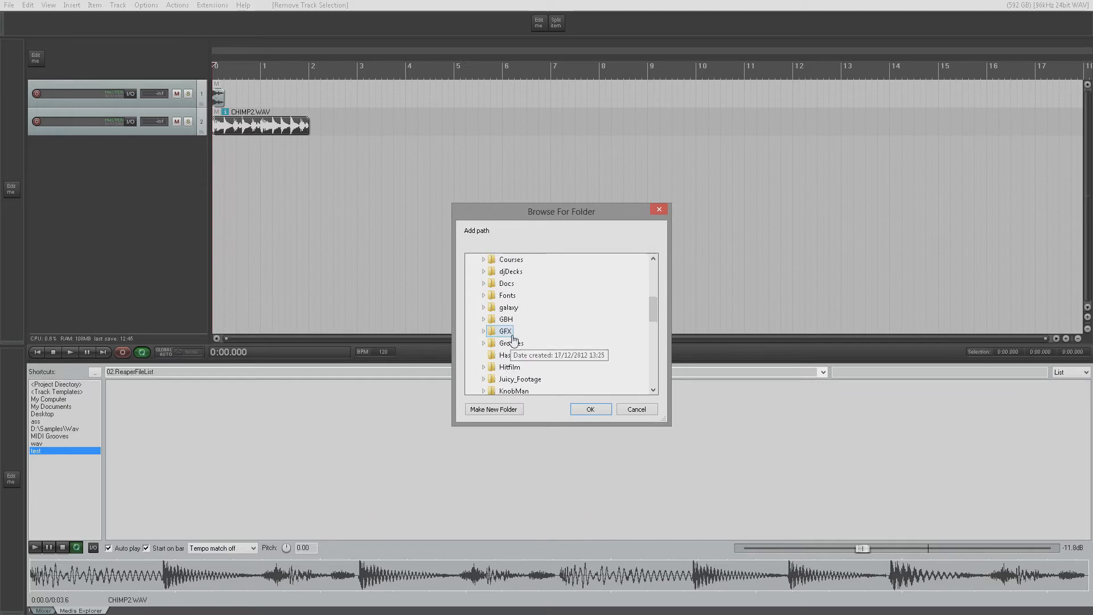
scroll(531, 346, "down", 4)
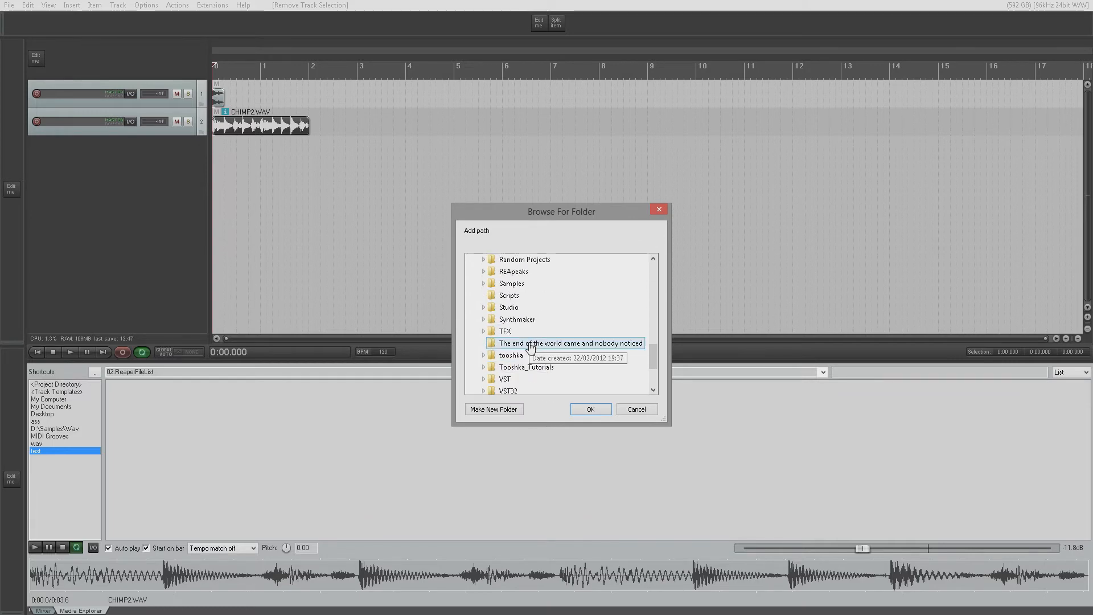
scroll(529, 345, "up", 2)
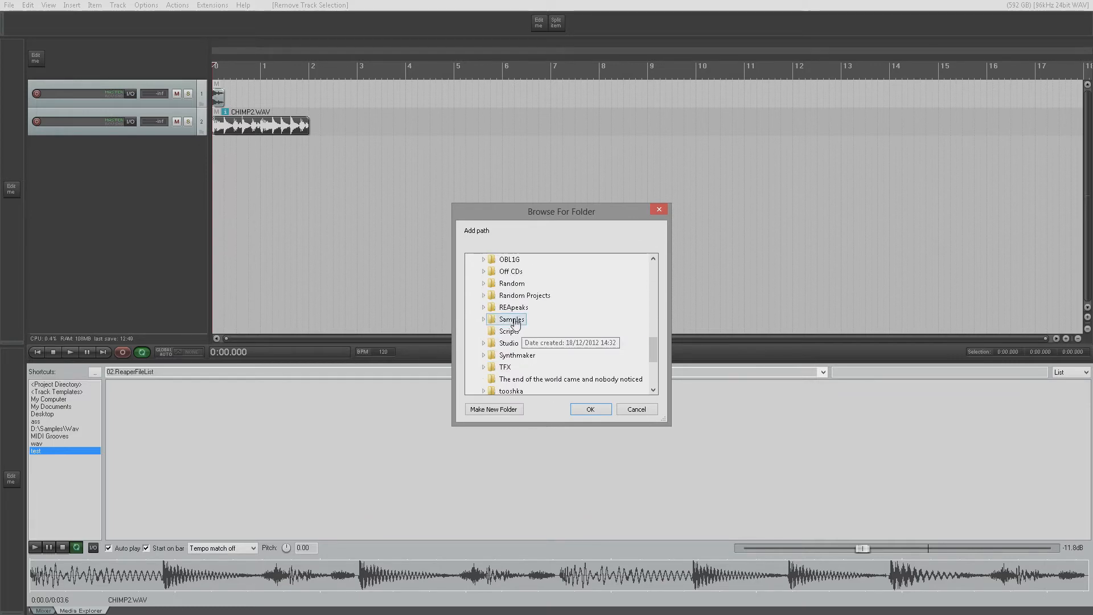
double_click(520, 322)
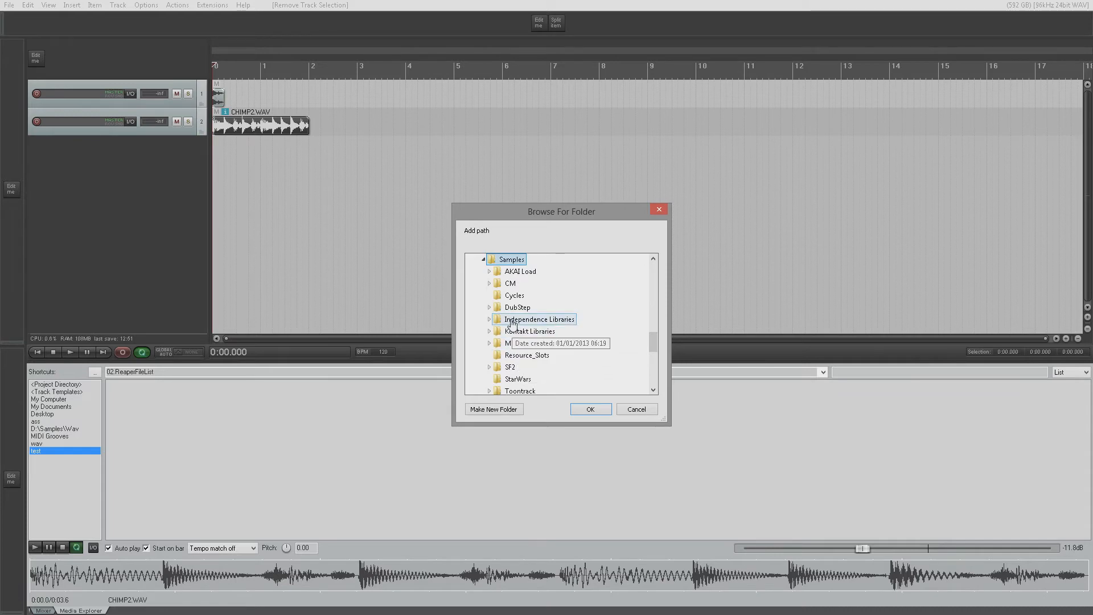
scroll(532, 344, "down", 2)
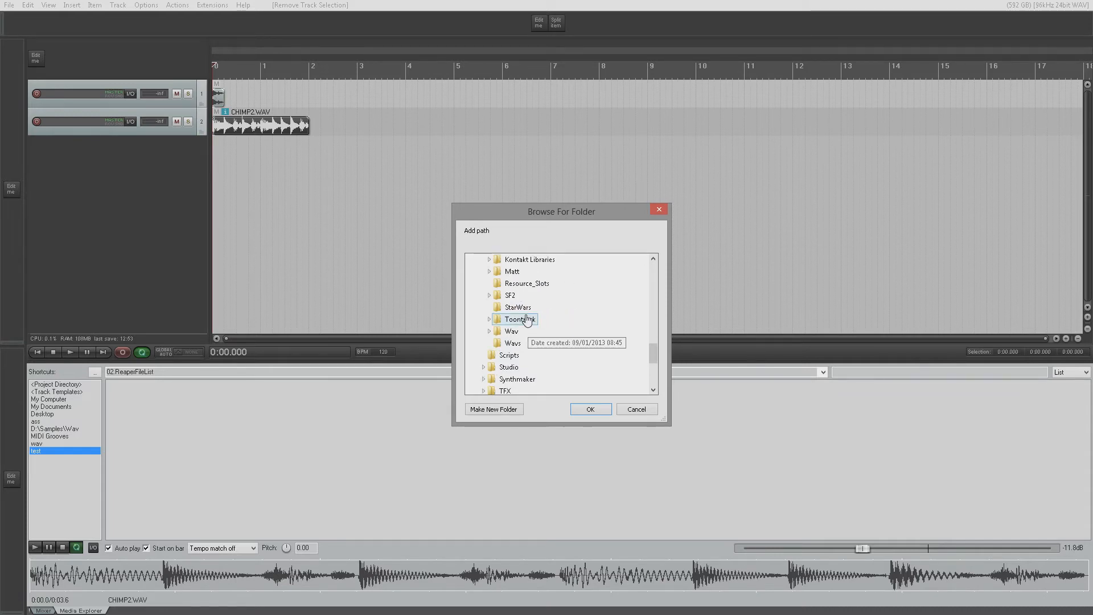
double_click(512, 331)
double_click(524, 313)
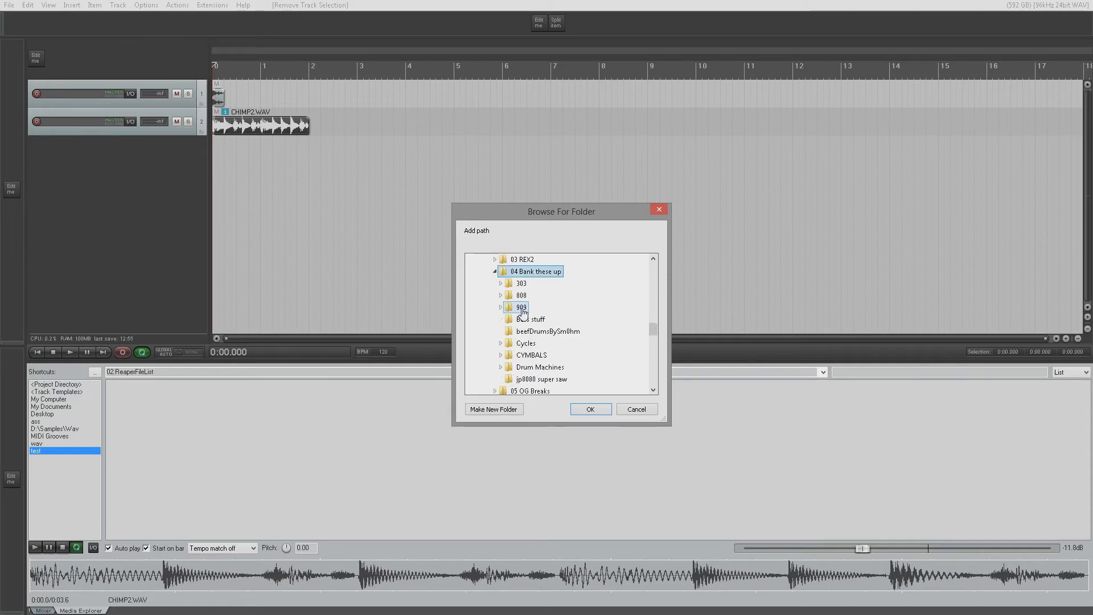
left_click(590, 409)
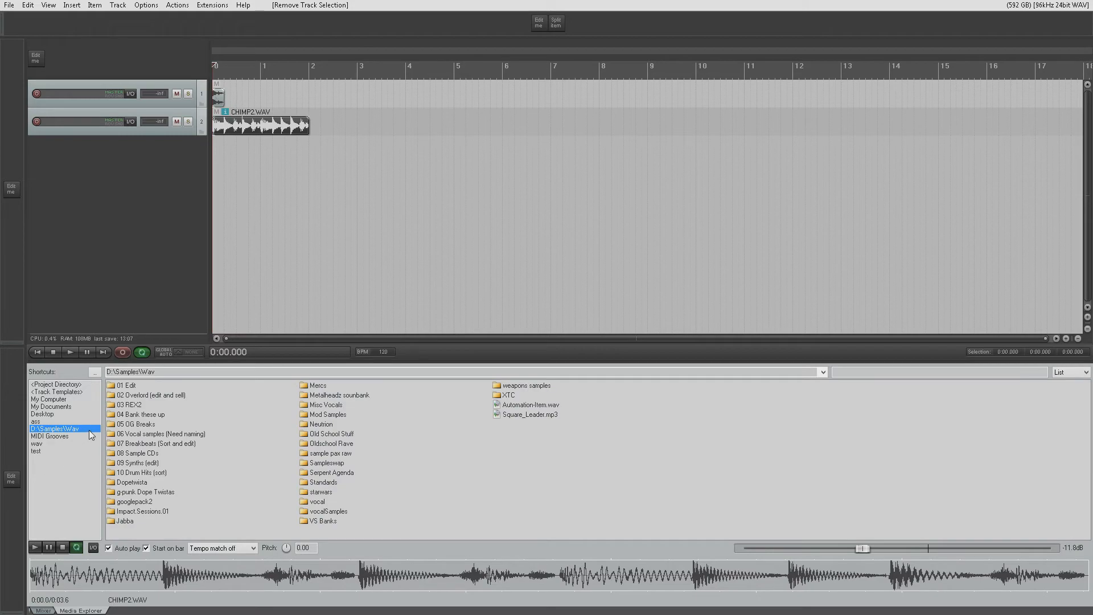
- View the test database's files, remove the database and return to the D:\Samples\Wav folder
left_click(39, 449)
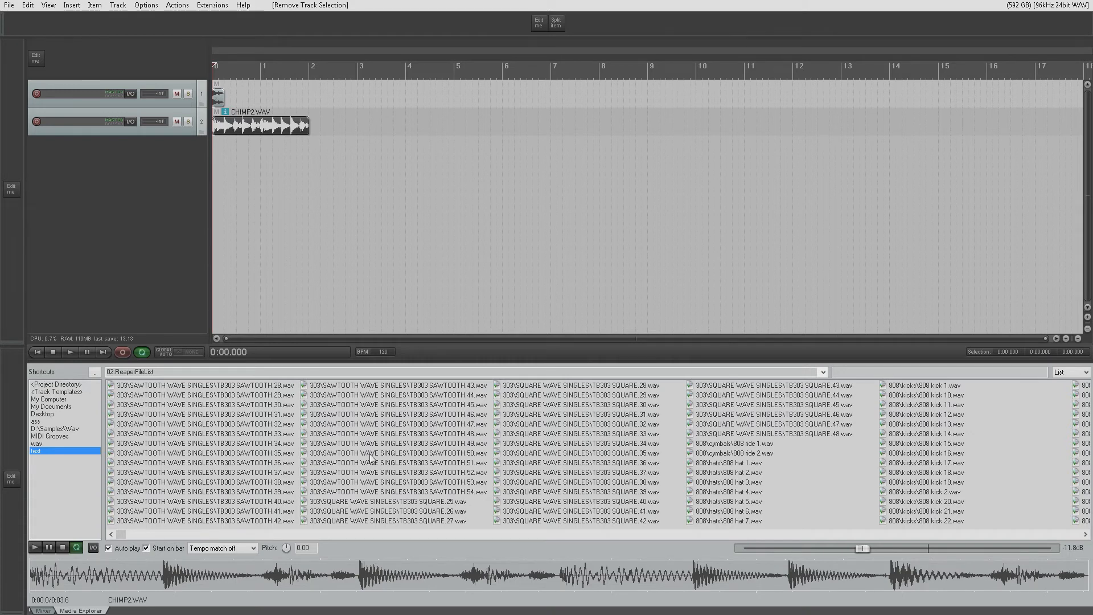
right_click(42, 453)
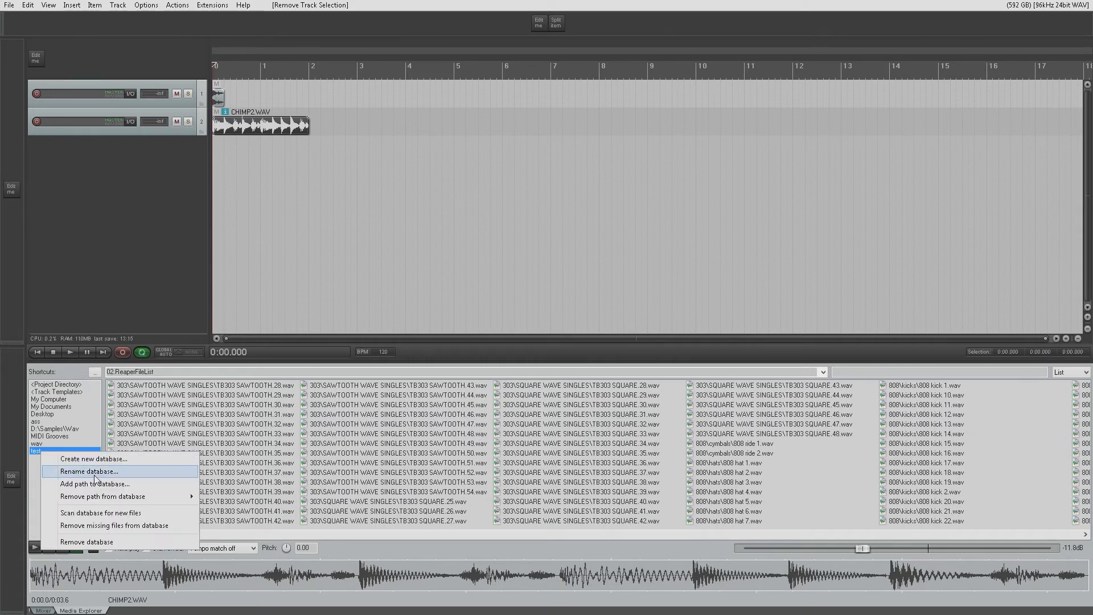
mouse_move(119, 499)
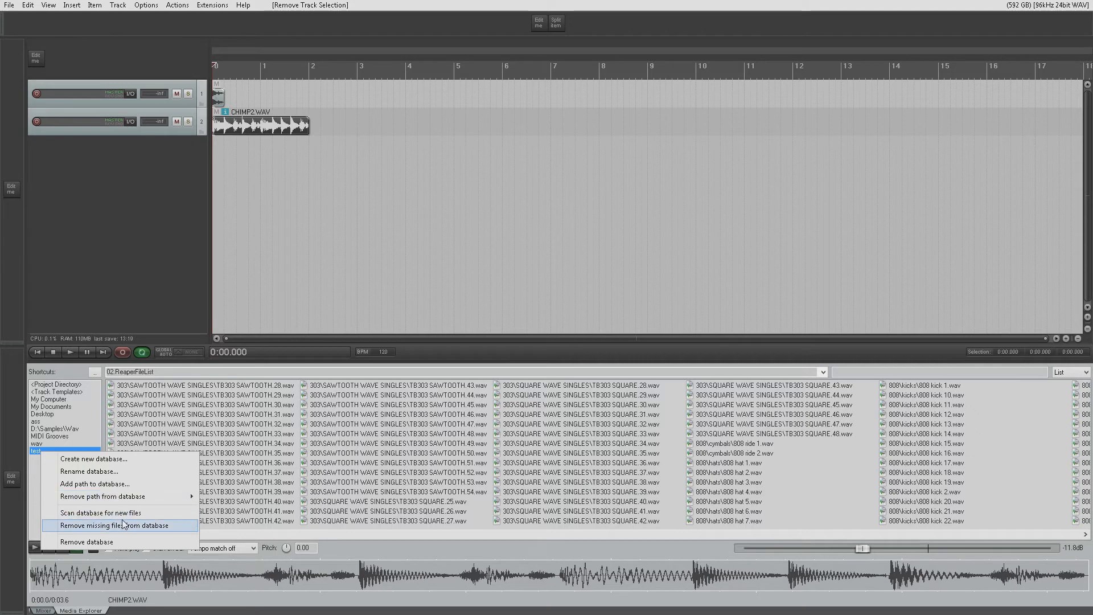
left_click(125, 541)
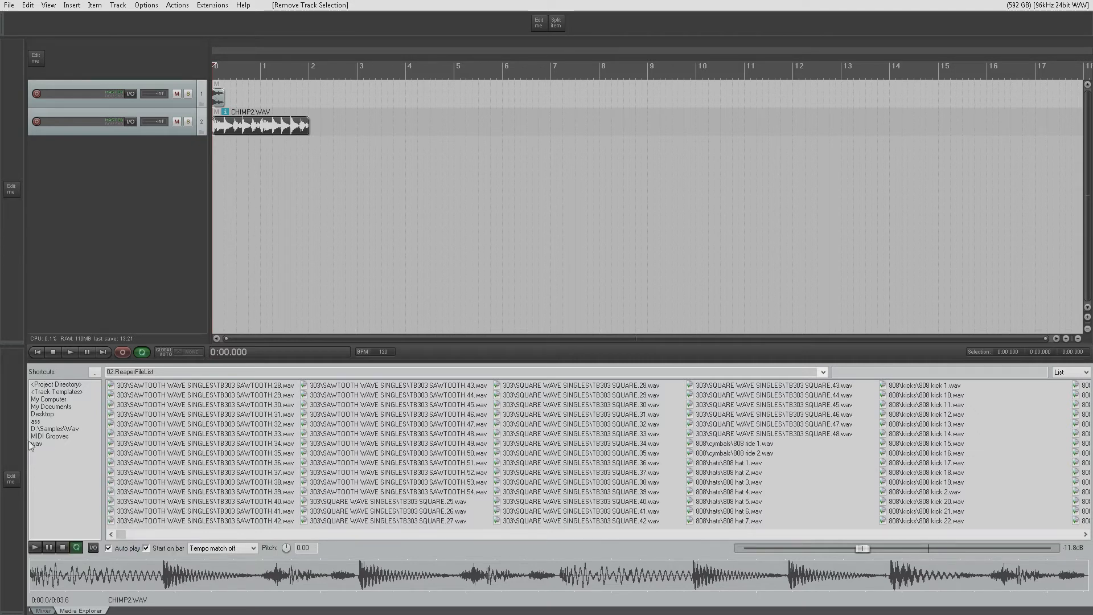
left_click(54, 428)
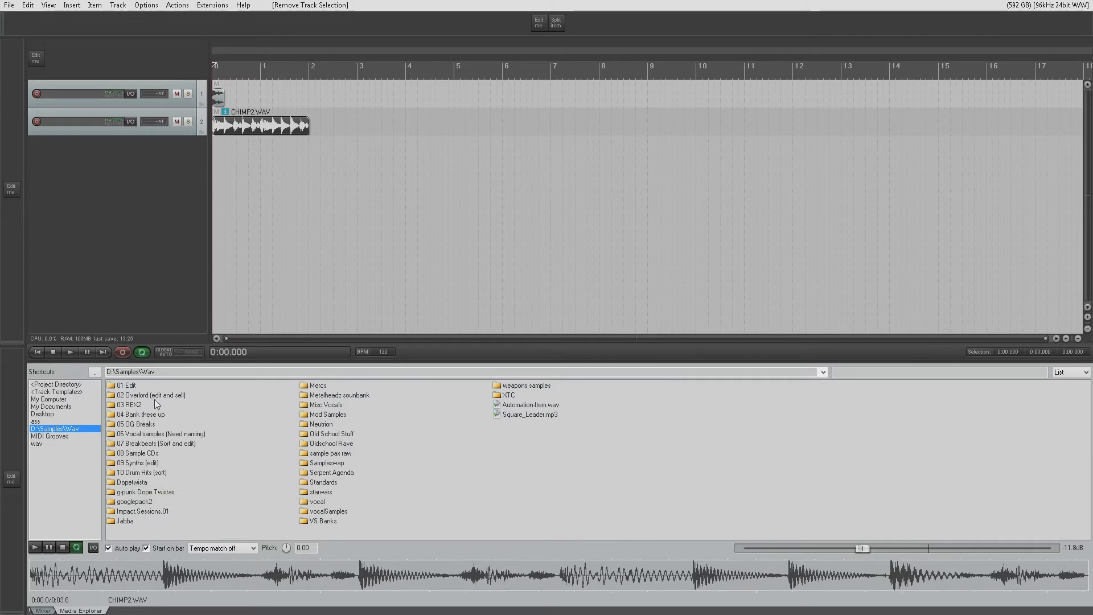
- Examine the Media Explorer's options, including the default action, pitch preservation and preview behaviour, without changing any
right_click(81, 609)
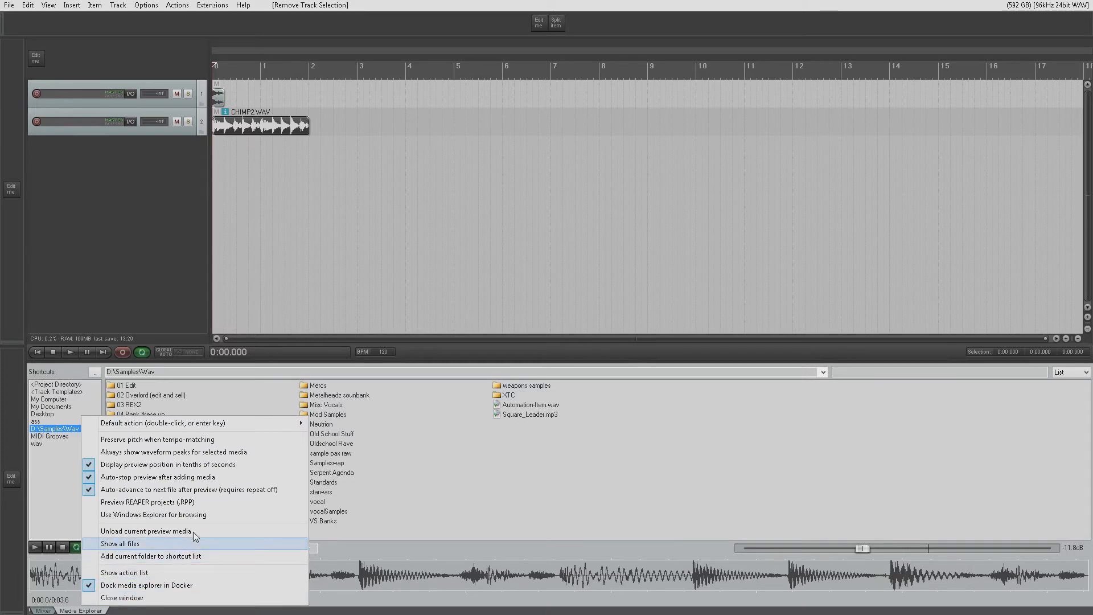
mouse_move(209, 424)
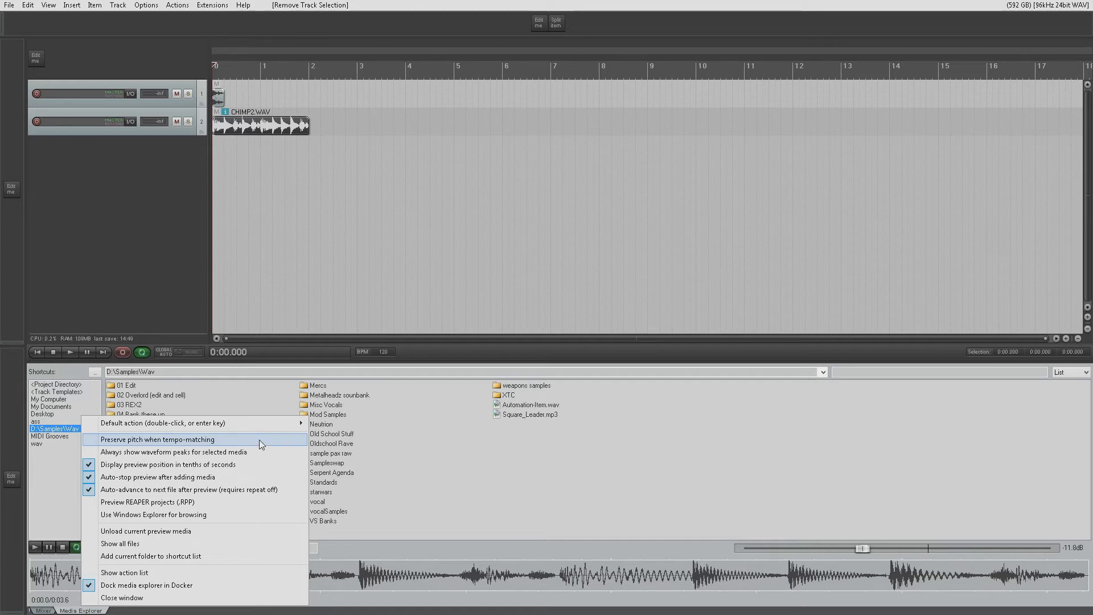
left_click(345, 547)
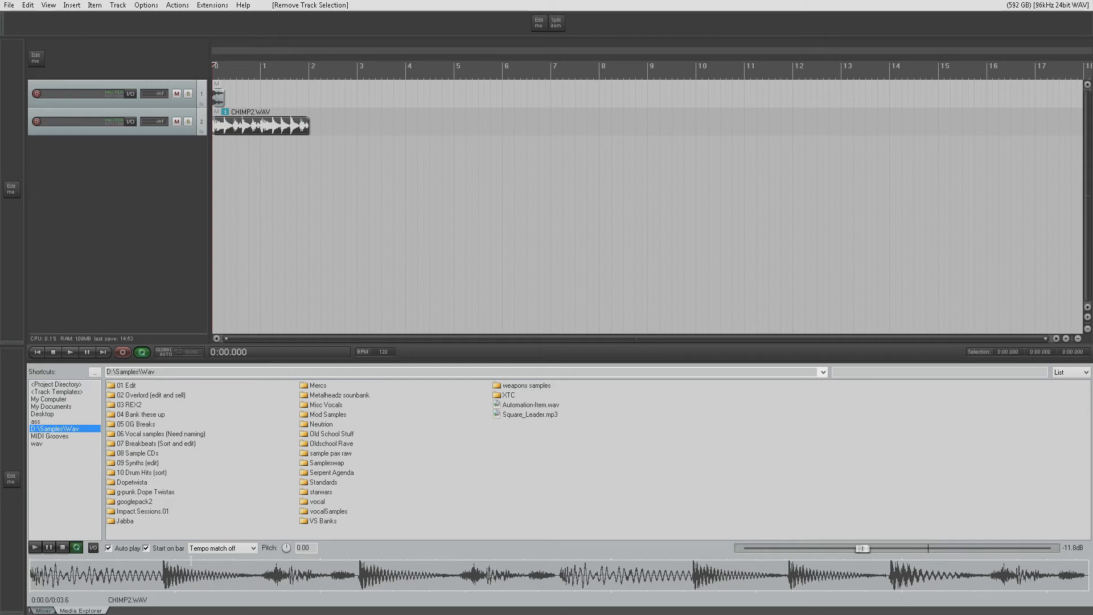
right_click(81, 610)
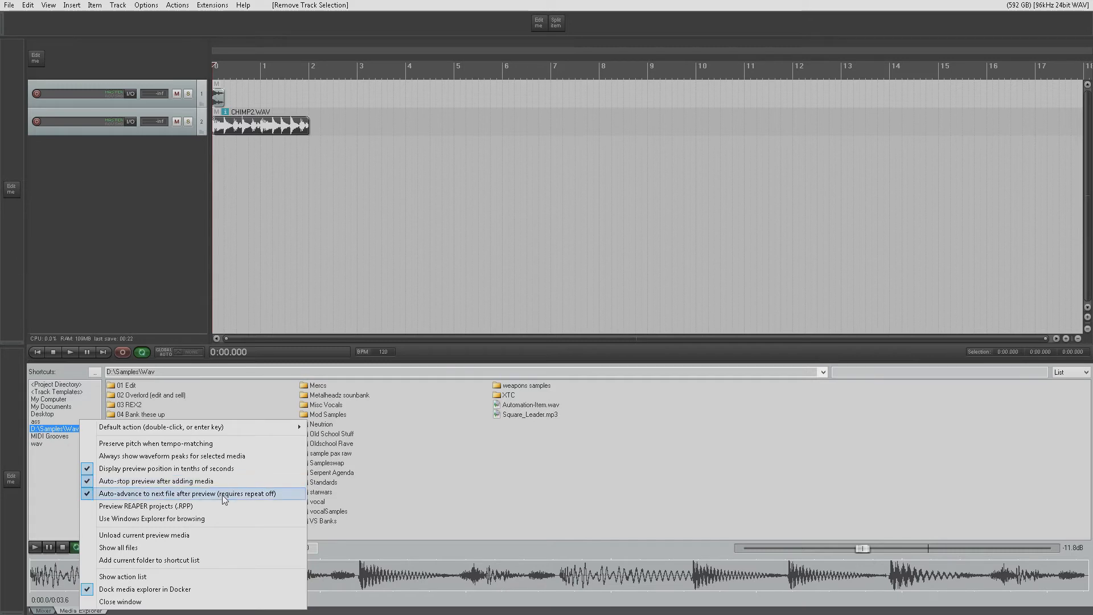
left_click(350, 545)
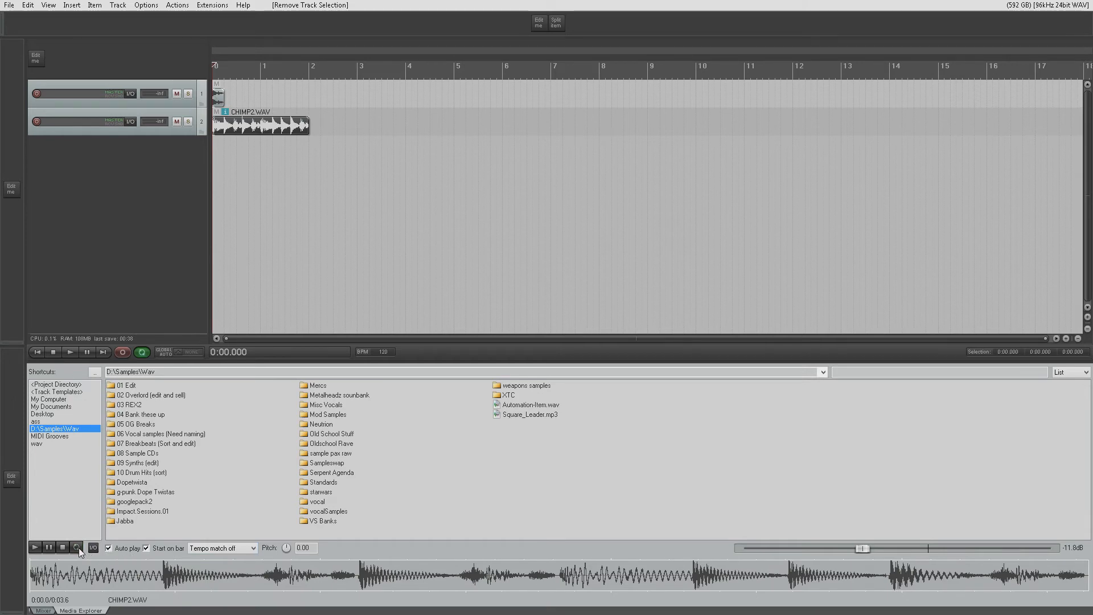
- Open the 07 Breakbeats folder and preview BBBEAT.wav, bbbroll1.wav and CHIMP.WAV with repeat off
double_click(134, 446)
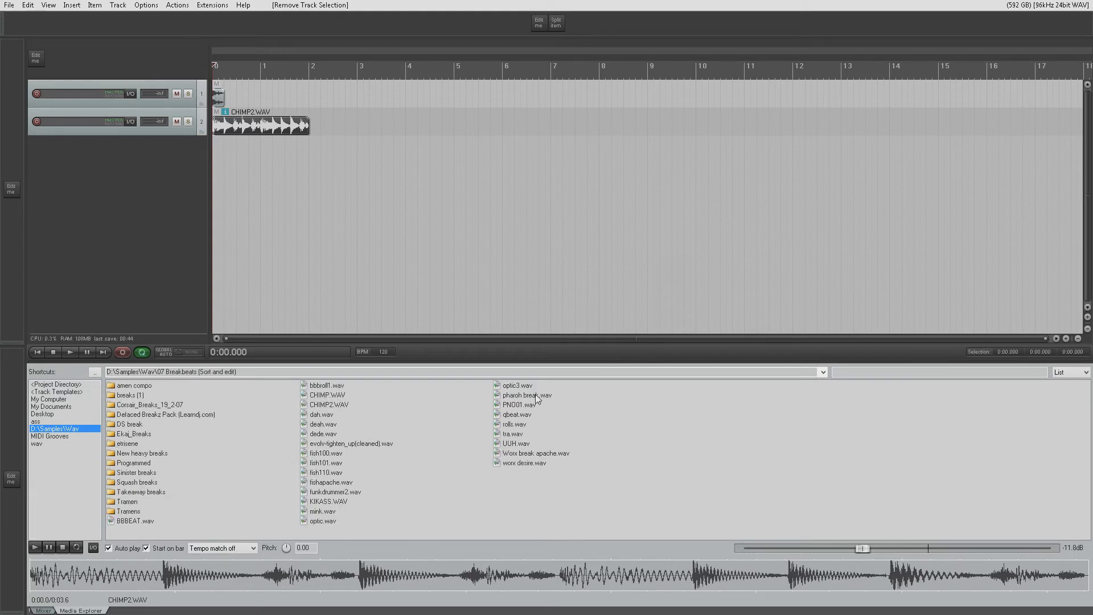
left_click(141, 521)
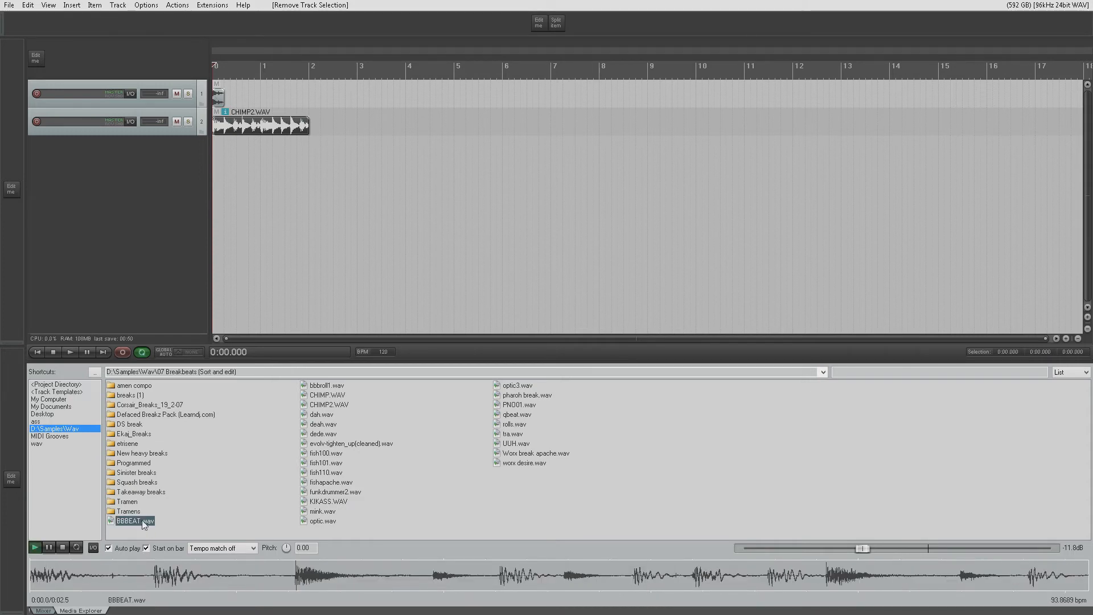
left_click(331, 386)
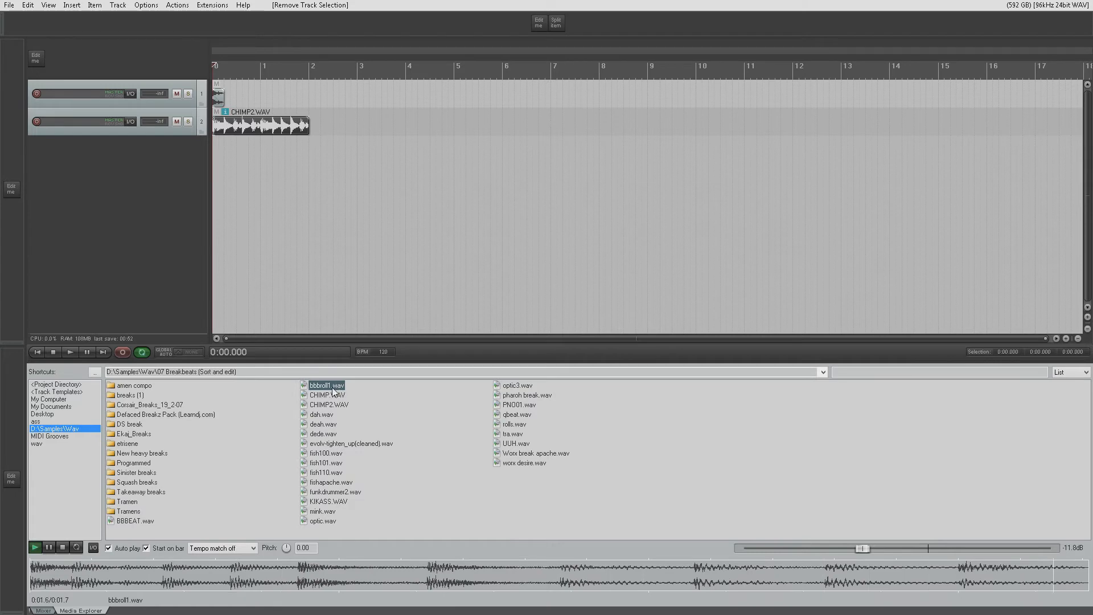
left_click(334, 394)
left_click(63, 547)
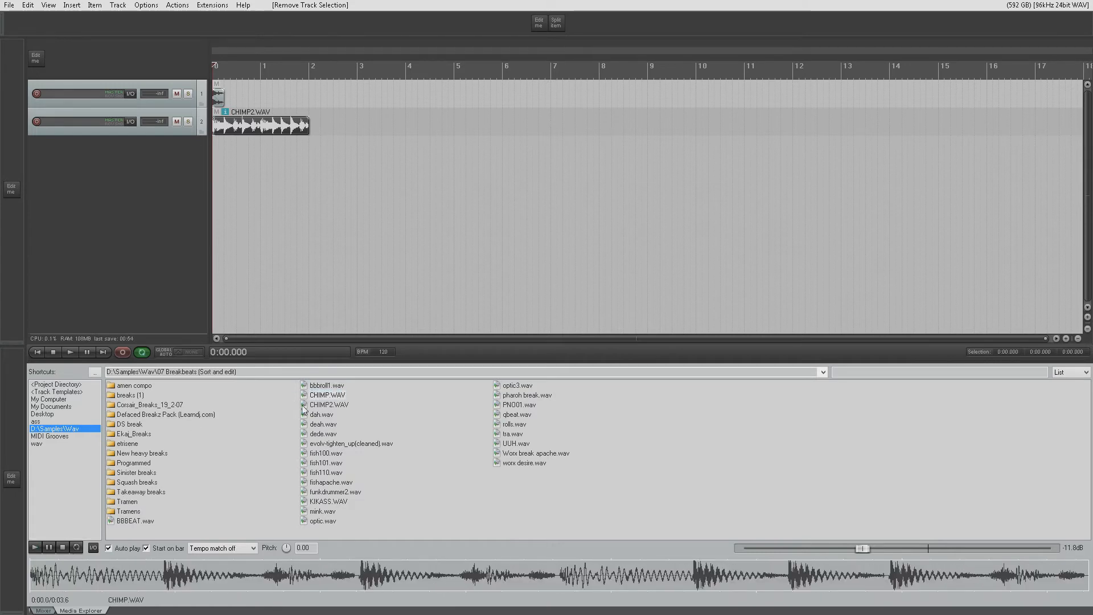
- Turn preview repeat back on, then start and stop the CHIMP.WAV preview several times
left_click(76, 548)
left_click(36, 547)
left_click(64, 546)
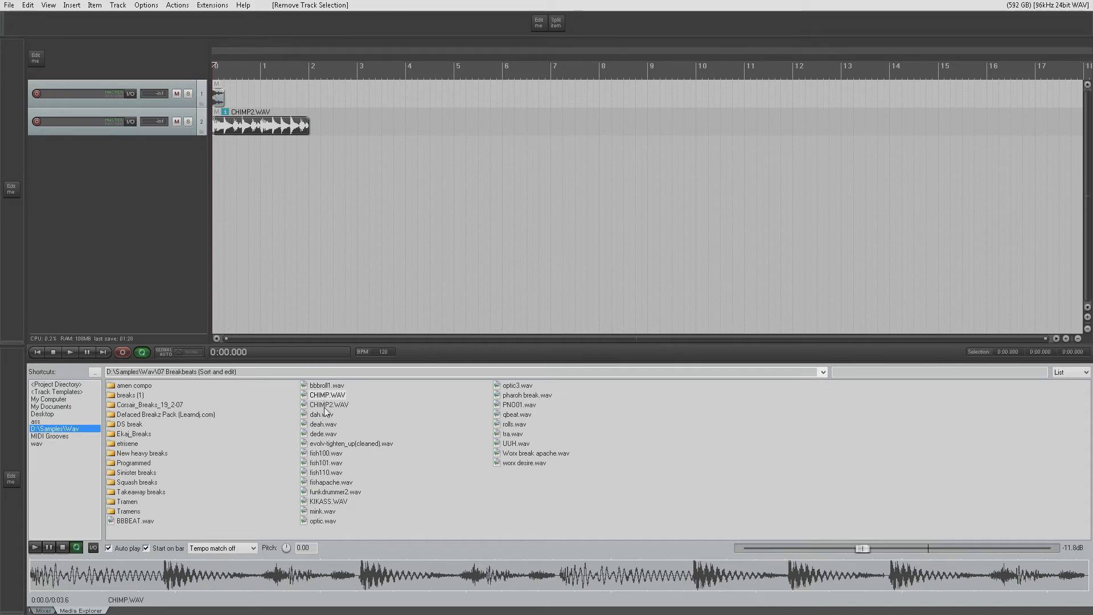
key("space")
left_click(63, 546)
key("space")
key("space")
- Review the Media Explorer's remaining options, including Preview REAPER projects (.RPP), and leave them unchanged
right_click(88, 611)
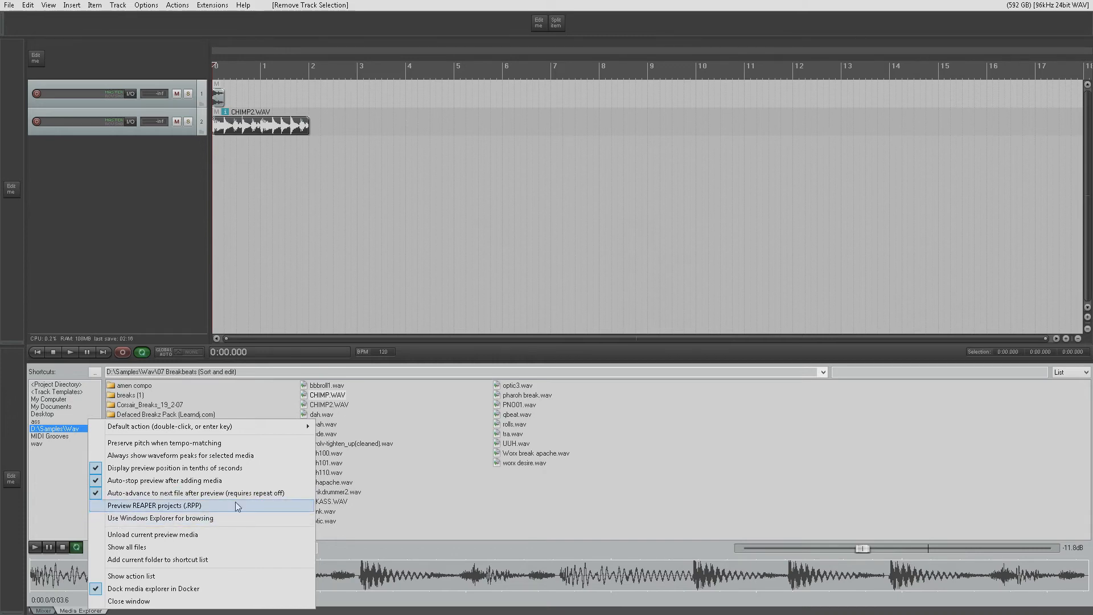
left_click(450, 438)
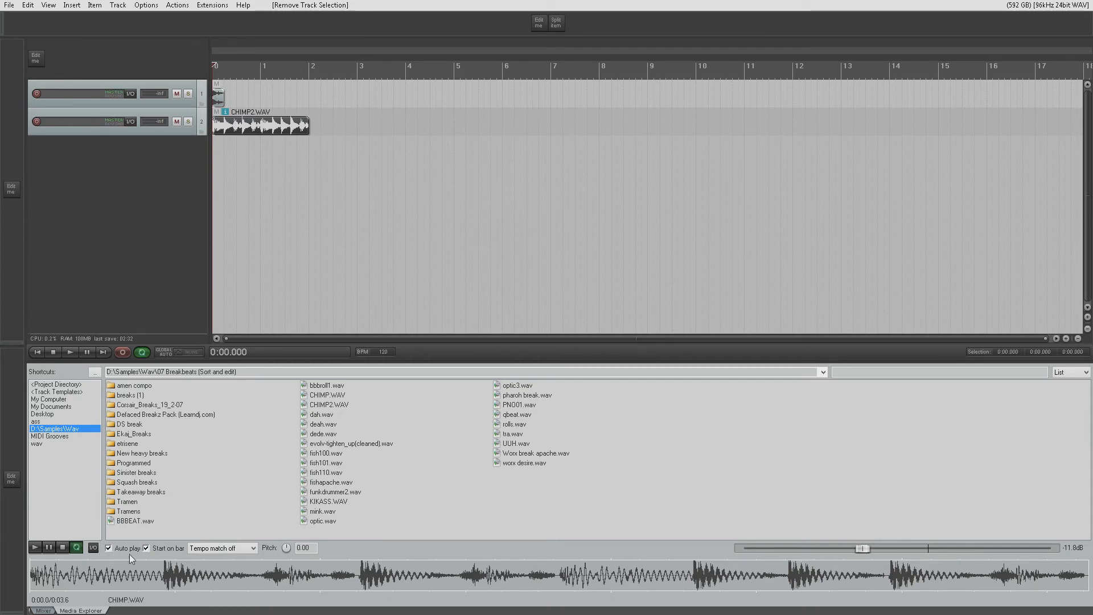
- Turn tempo matching on for the Media Explorer preview
left_click(246, 550)
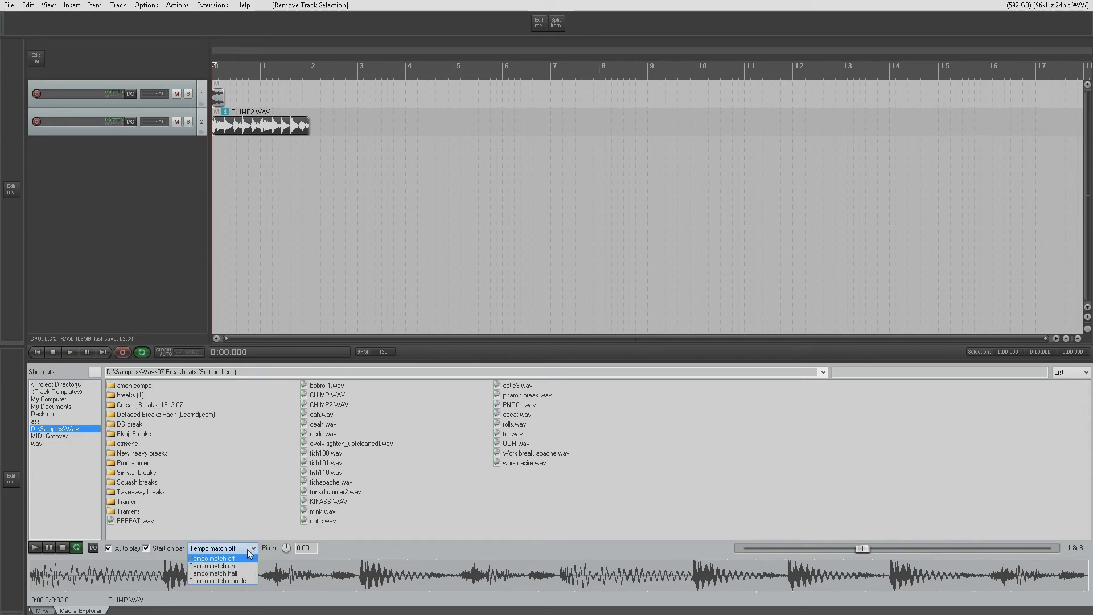
left_click(244, 562)
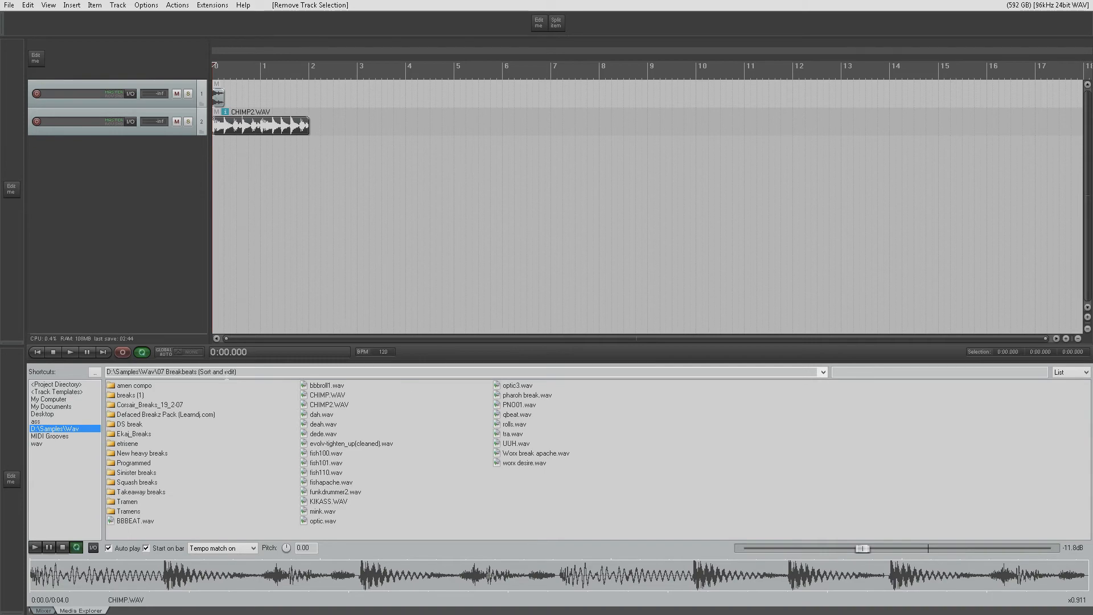
- Switch the Media Explorer to Windows Explorer browsing, view the file area's context options, and switch back to normal browsing
right_click(105, 602)
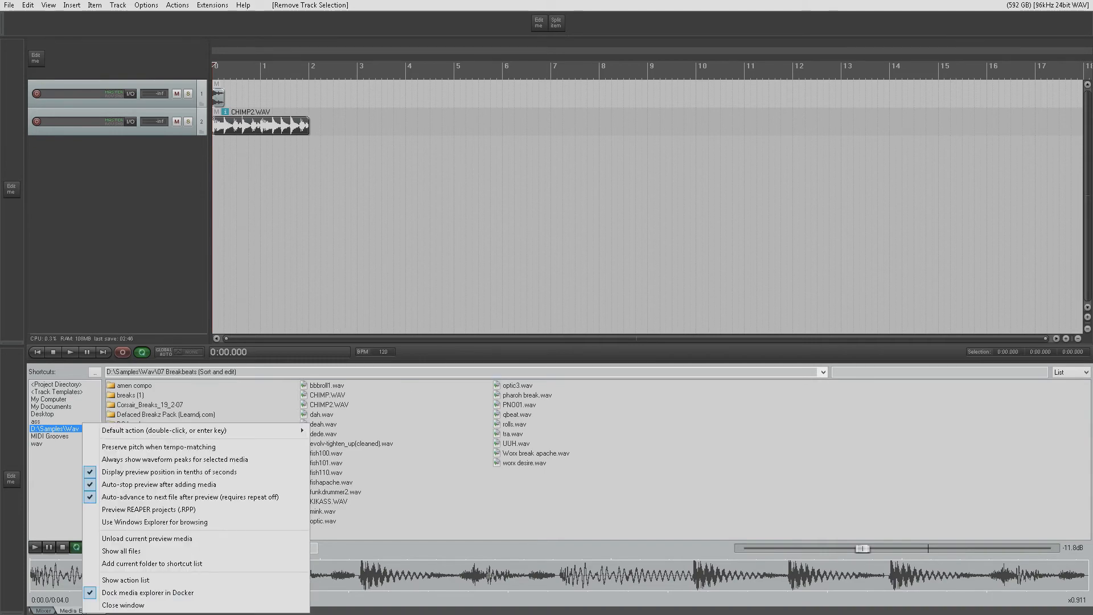
left_click(224, 525)
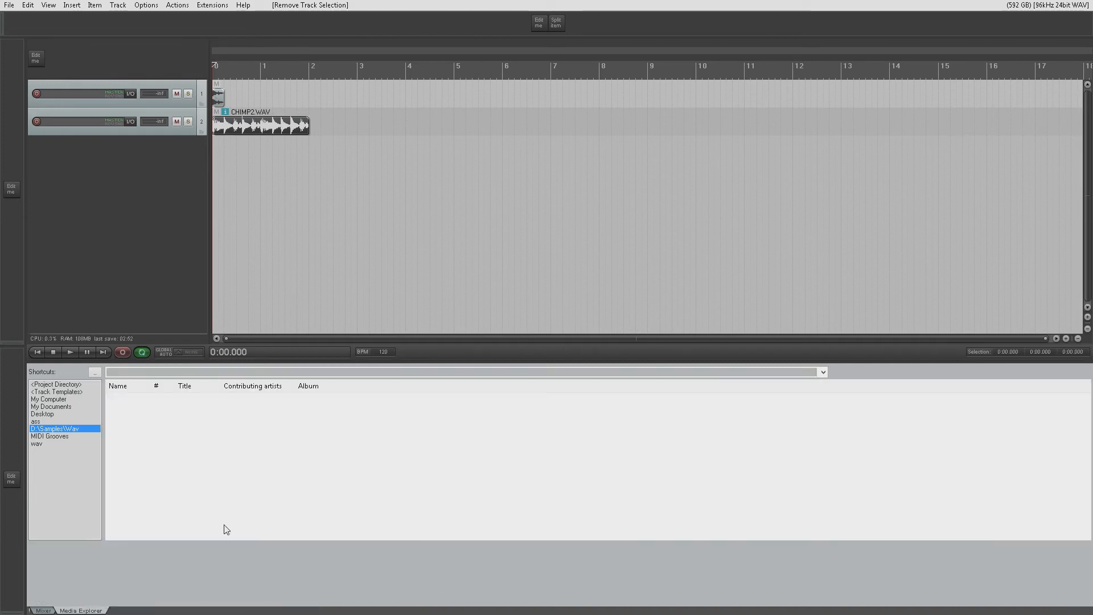
right_click(531, 440)
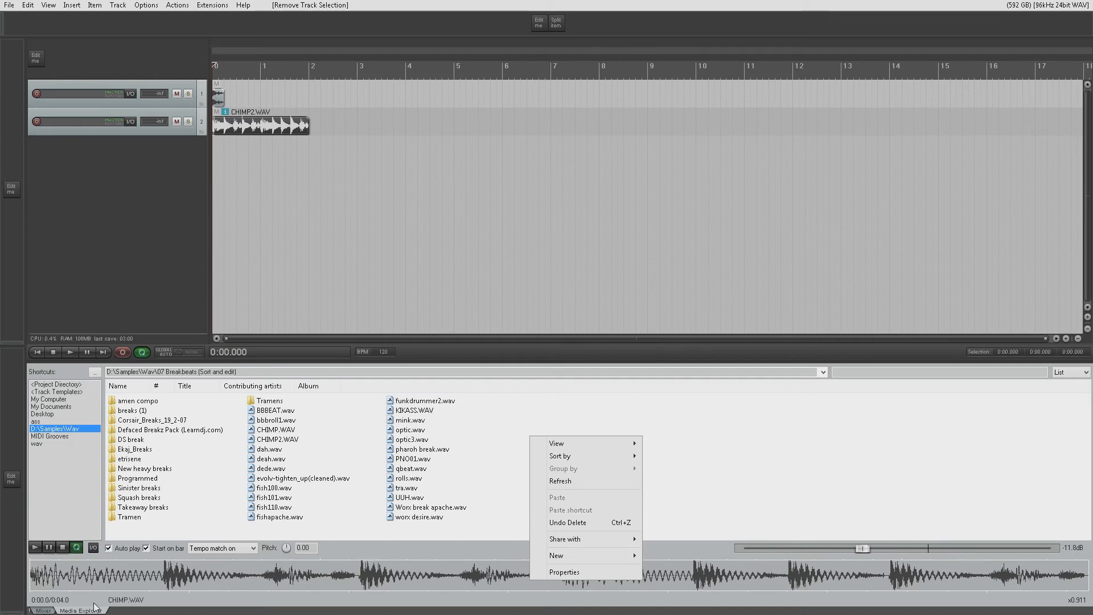
left_click(614, 404)
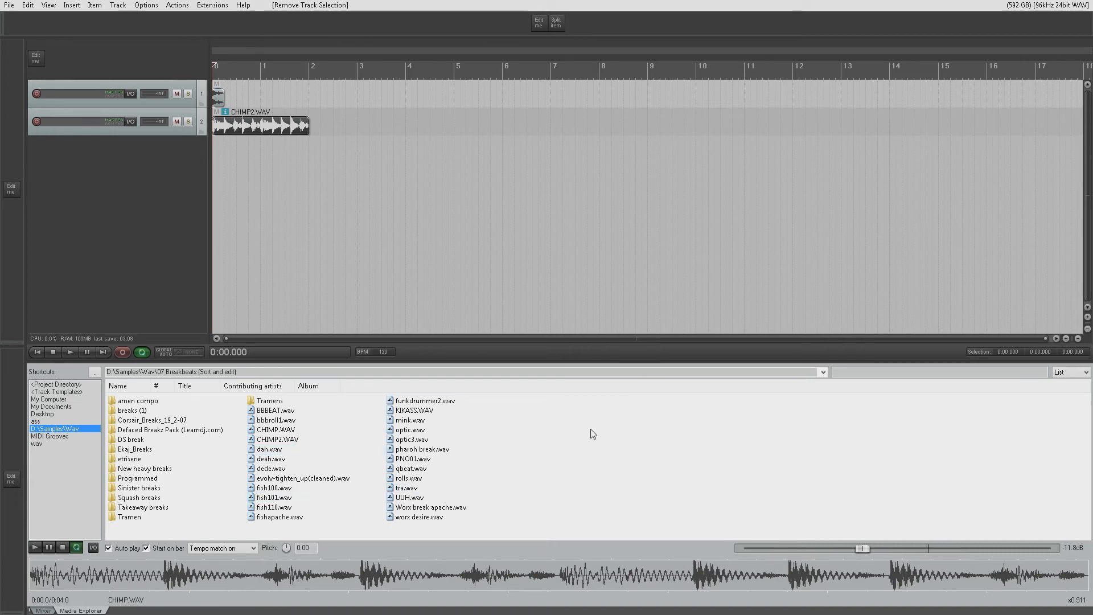
right_click(80, 610)
left_click(137, 518)
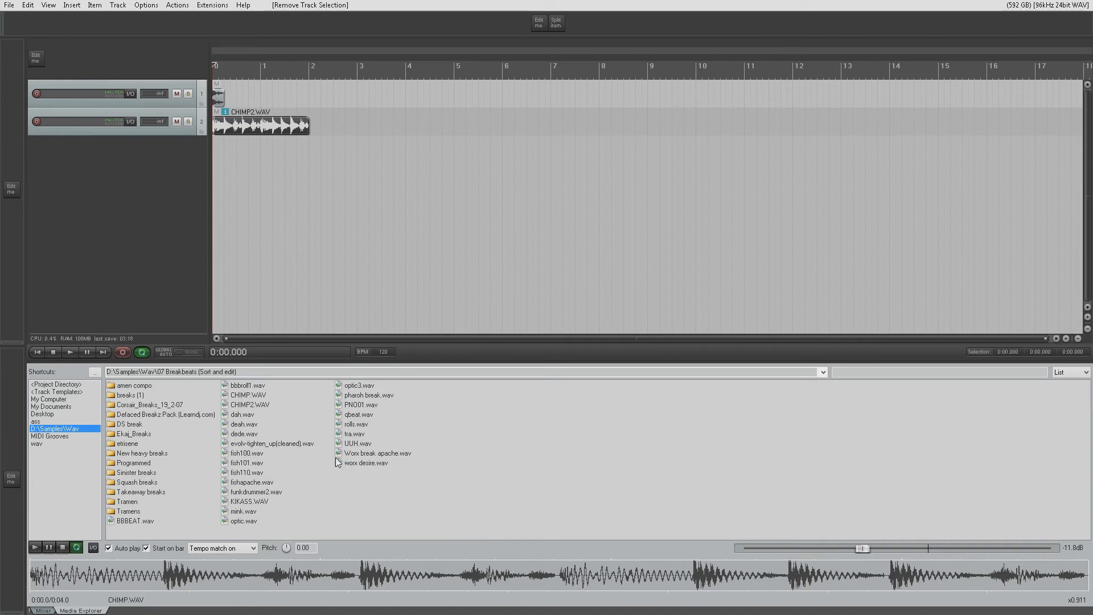
- Preview Worx break apache.wav, stop the playback, and turn Auto play off
right_click(79, 609)
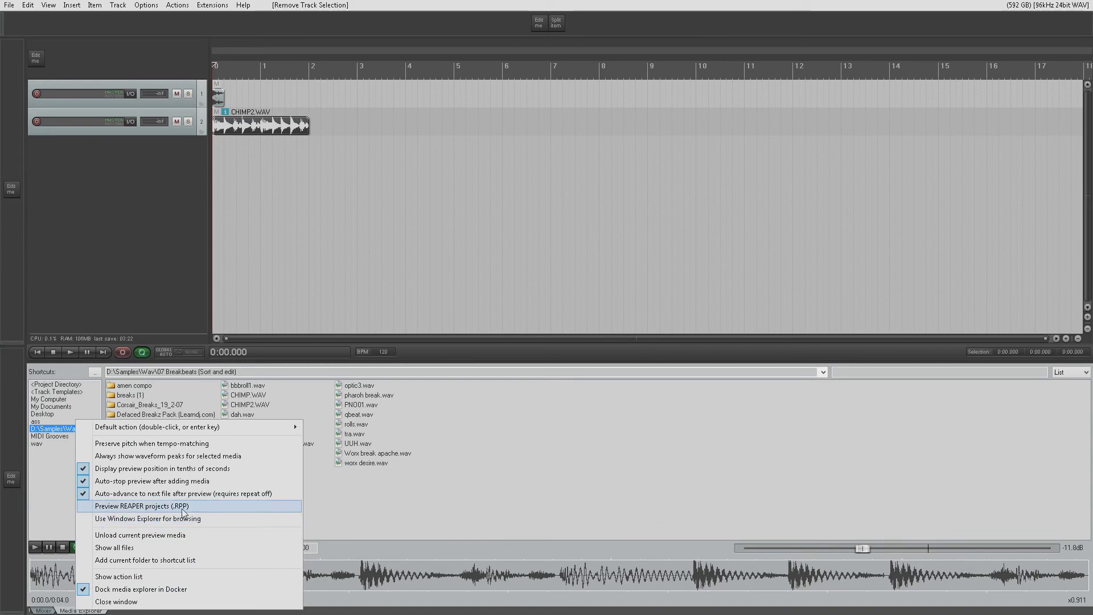
right_click(460, 461)
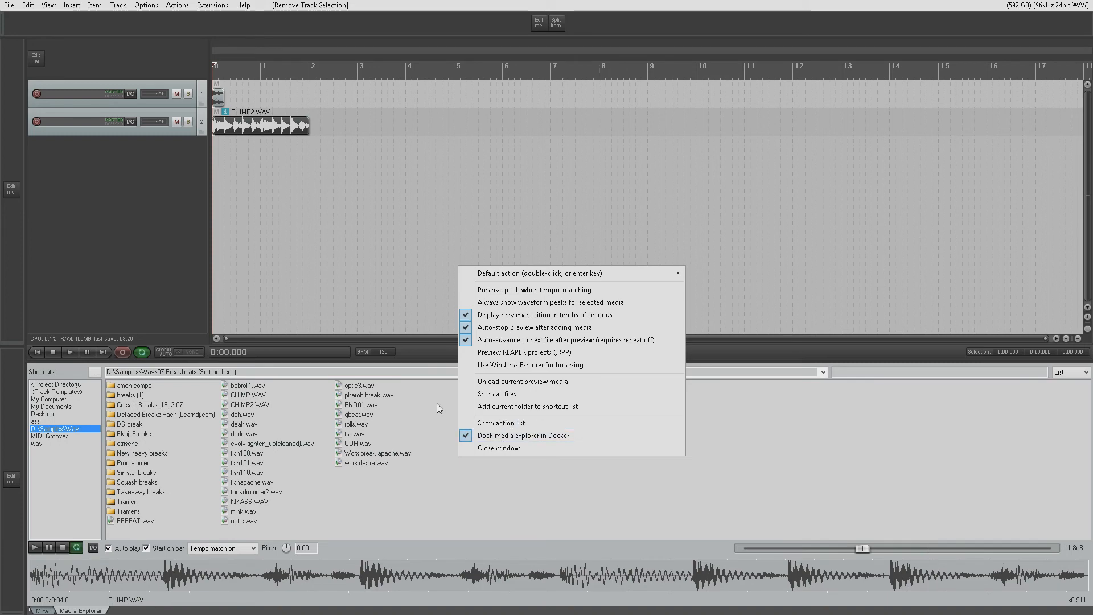
left_click(371, 452)
right_click(371, 451)
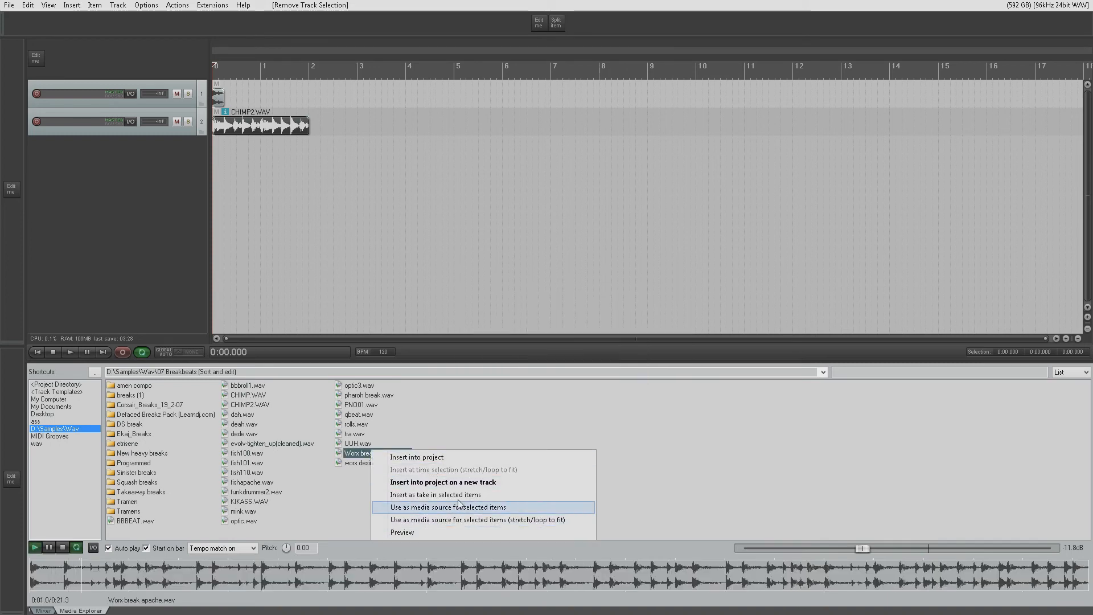
left_click(64, 548)
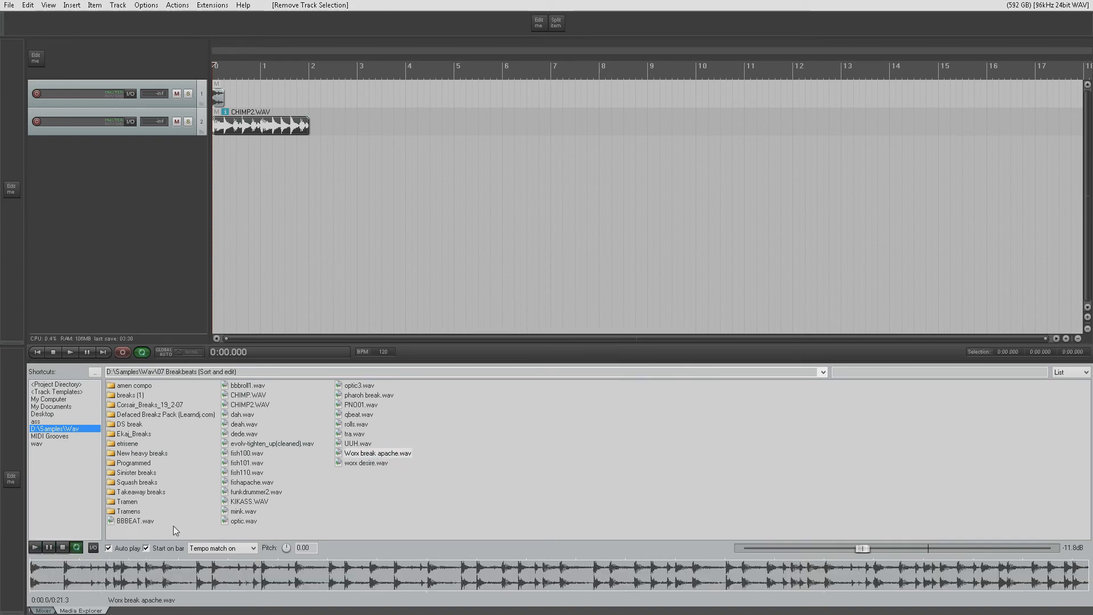
left_click(108, 548)
- Make a time selection from 0:04.250 to 0:09.750 and check the insert options for Worx break apache.wav
right_click(358, 455)
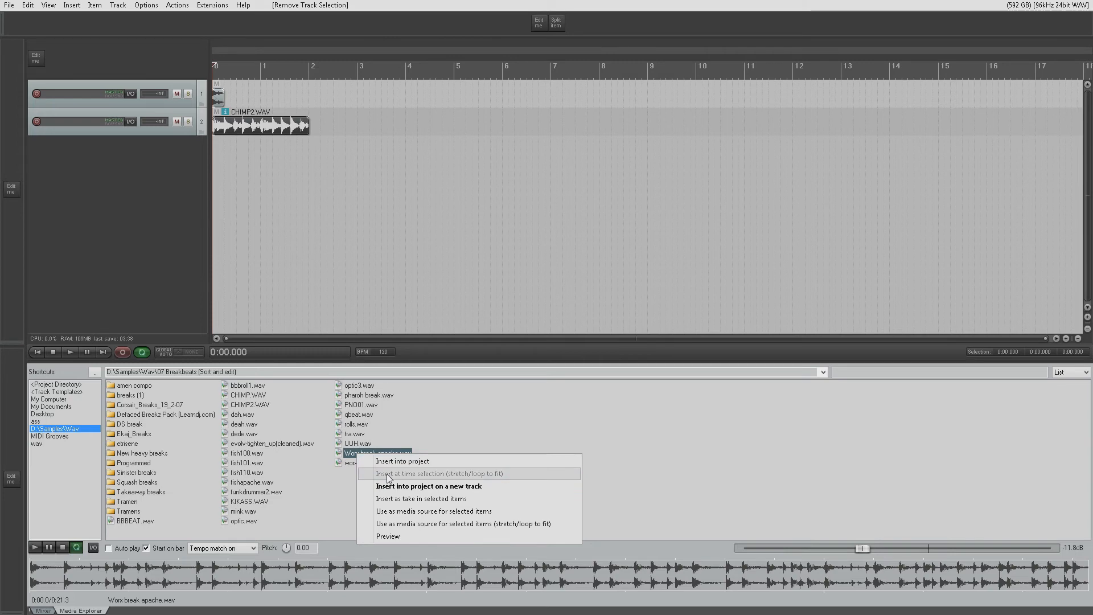
left_click_drag(315, 69, 448, 70)
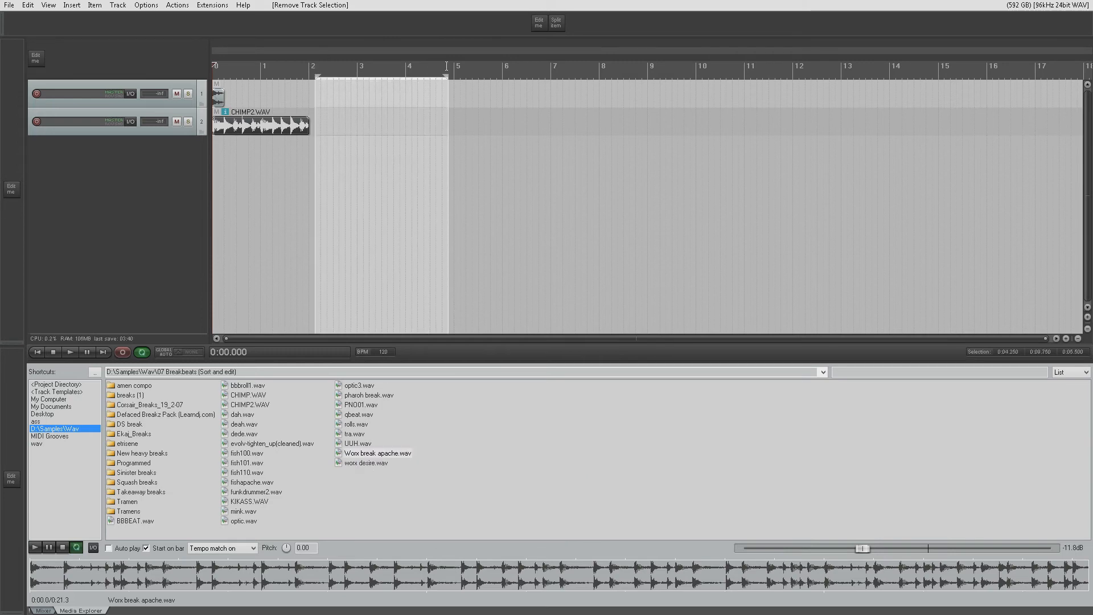
right_click(365, 453)
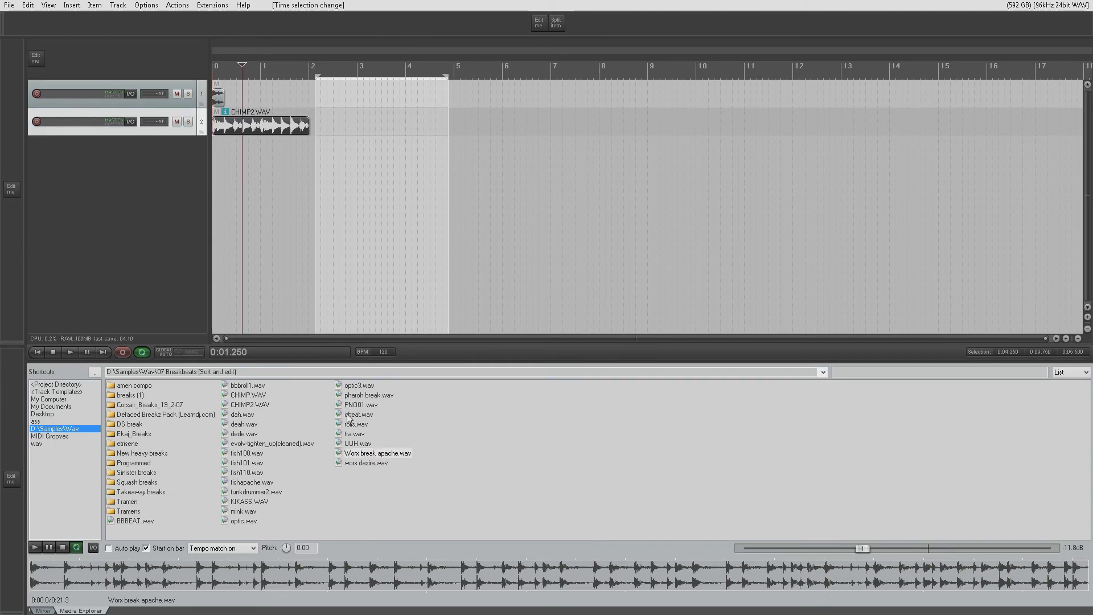
- Insert Worx break apache.wav as a take in the selected item on track 2, and make the CHIMP2.WAV take active
right_click(354, 453)
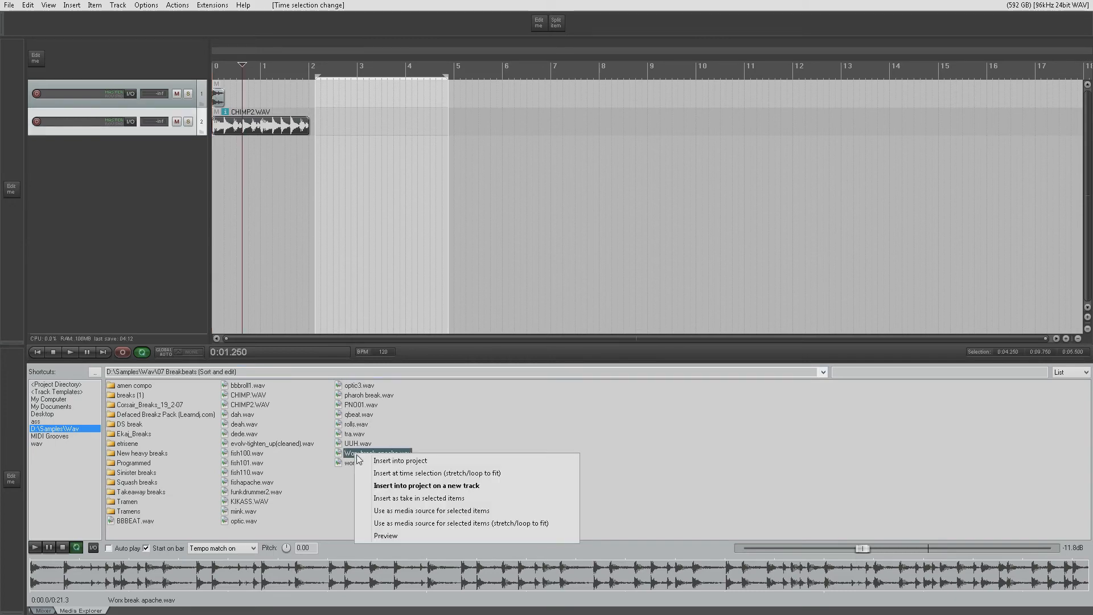
left_click(394, 499)
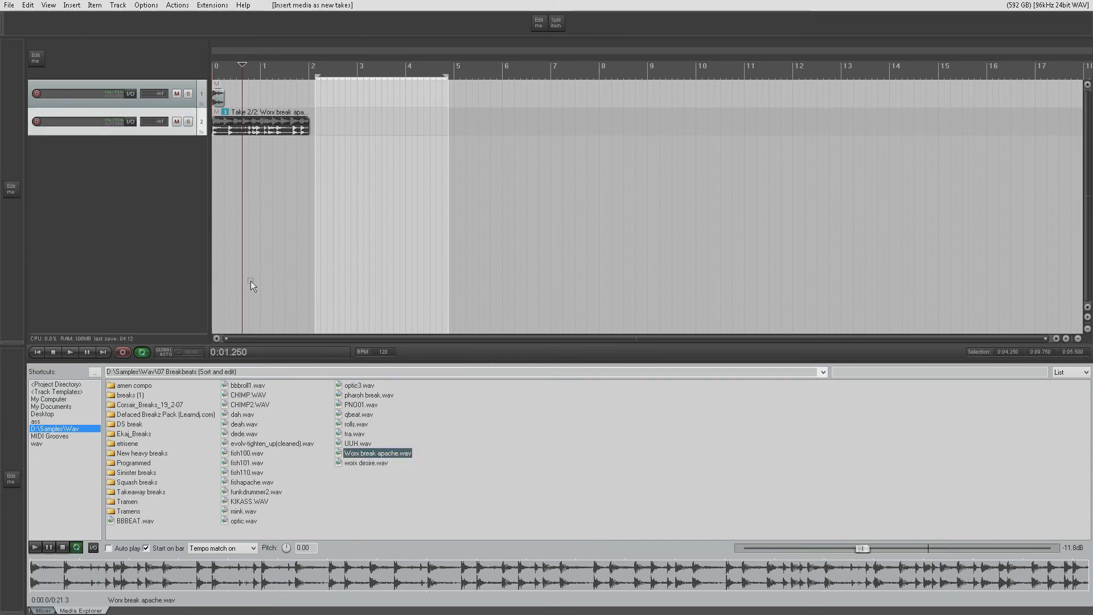
left_click(247, 129)
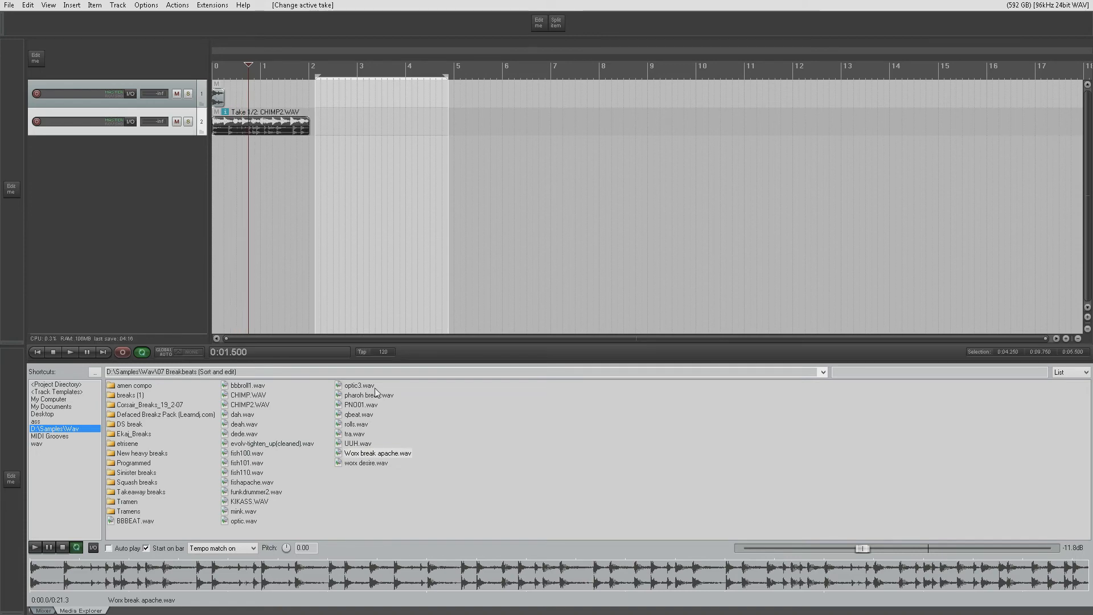
- Use Worx break apache.wav as the media source for the selected item on track 2, and review its remaining insert options
right_click(383, 455)
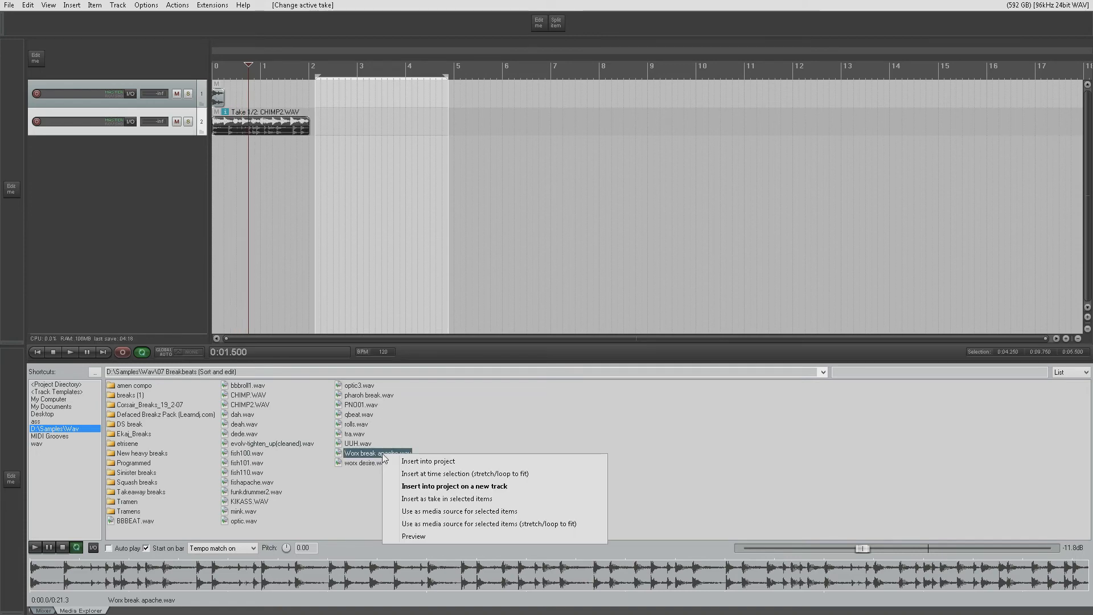
left_click(422, 512)
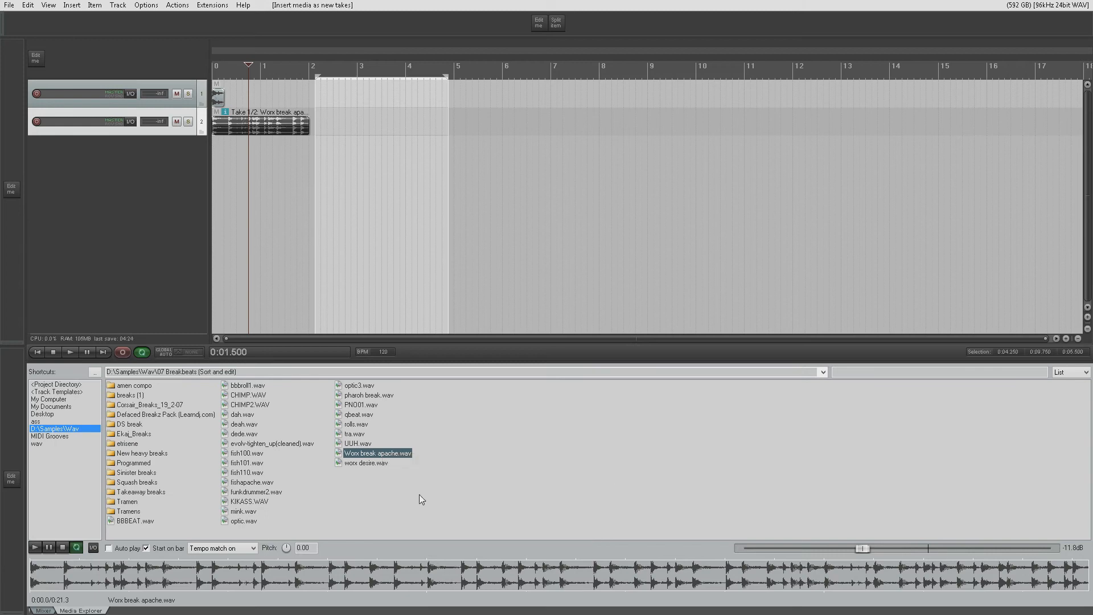
right_click(385, 459)
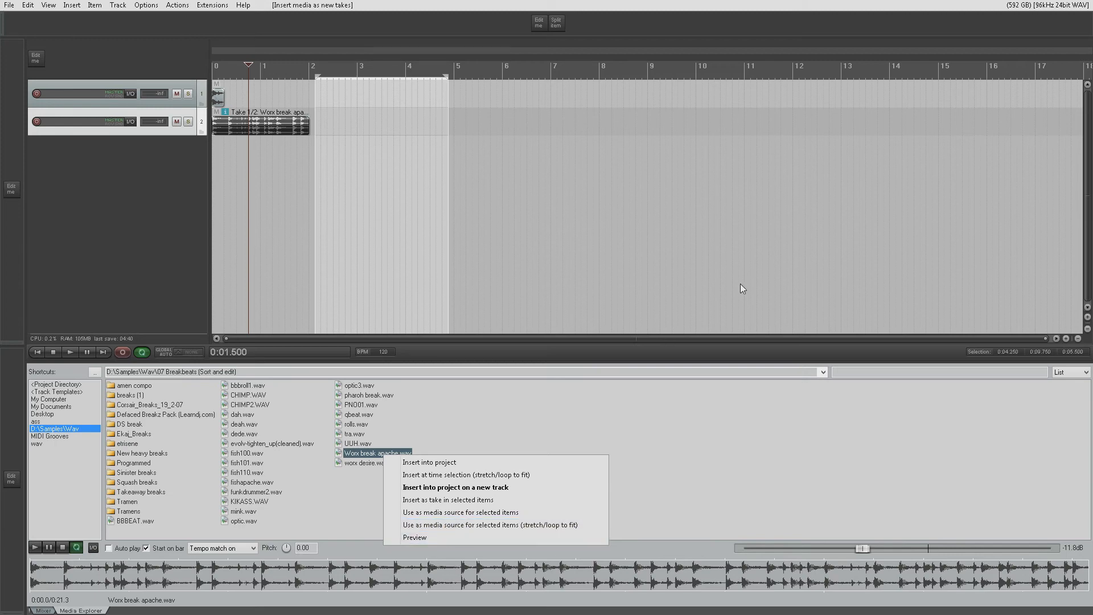
left_click(514, 436)
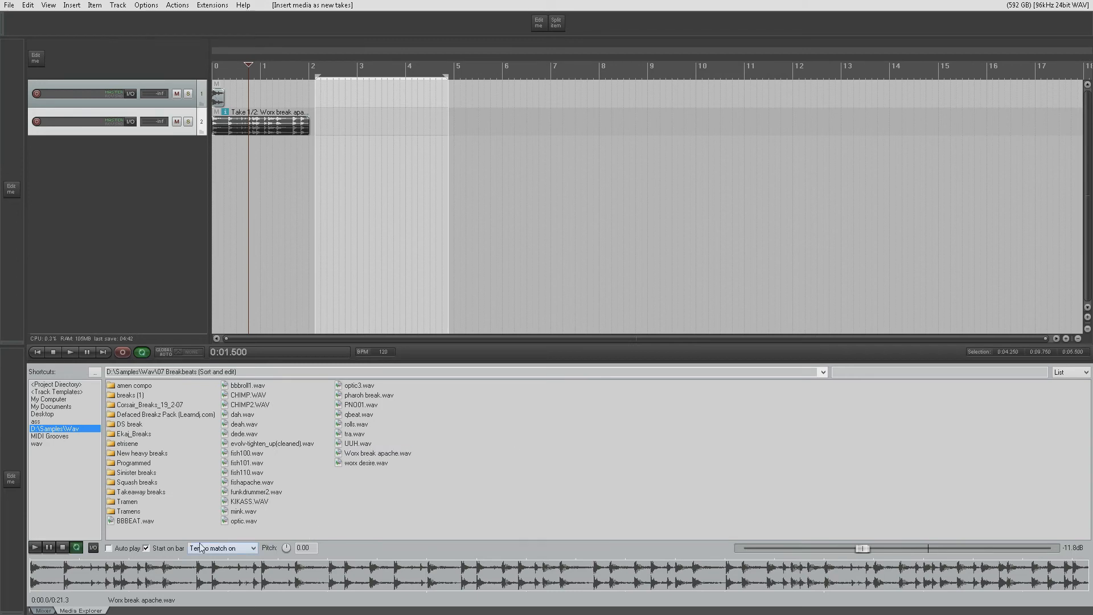
- Show all file types in the Media Explorer, then return to displaying only supported media
right_click(86, 612)
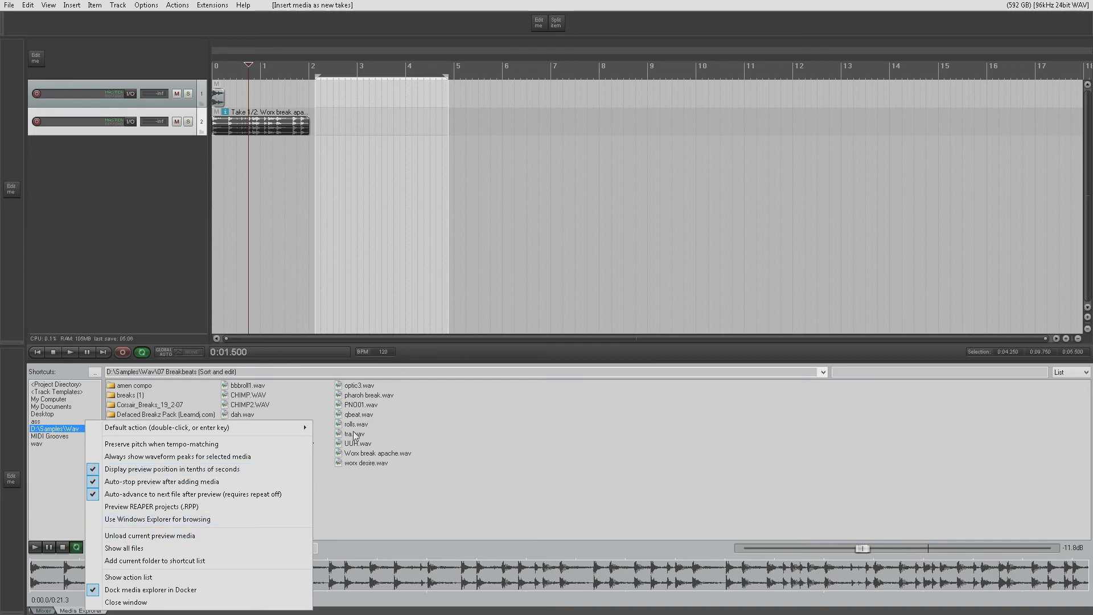
left_click(196, 546)
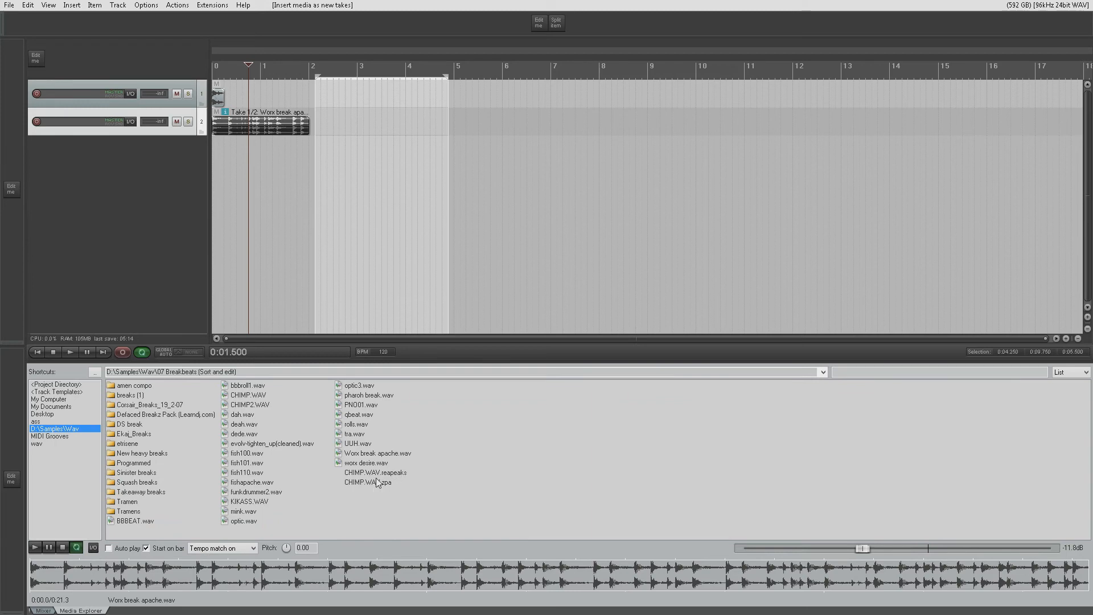
right_click(86, 609)
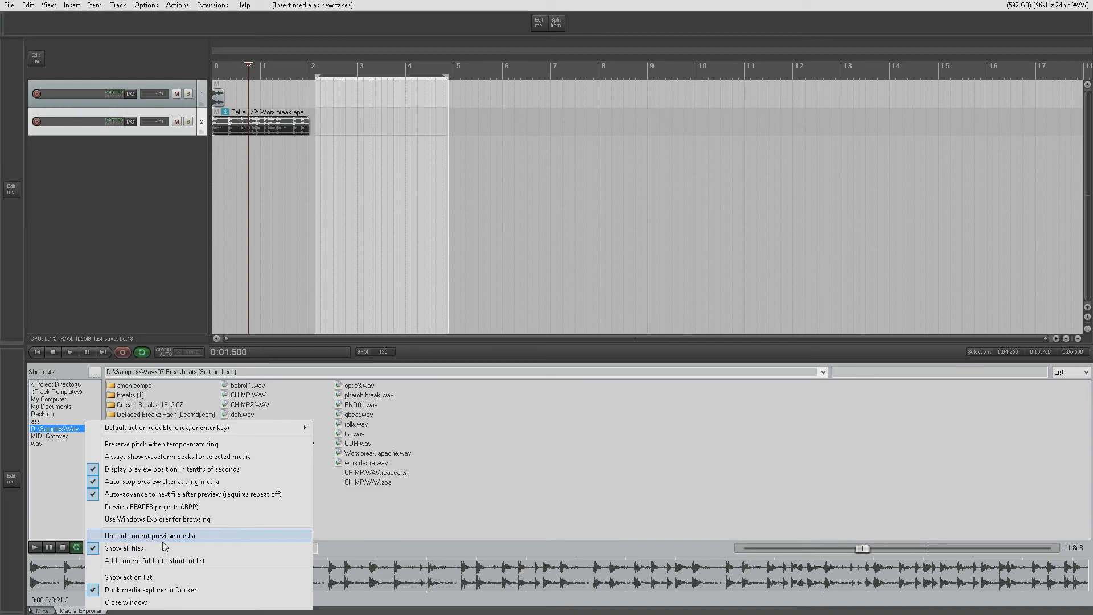
left_click(161, 549)
- Open the Media Explorer's action list, clear the filter, look through the available actions, and close the list
right_click(84, 610)
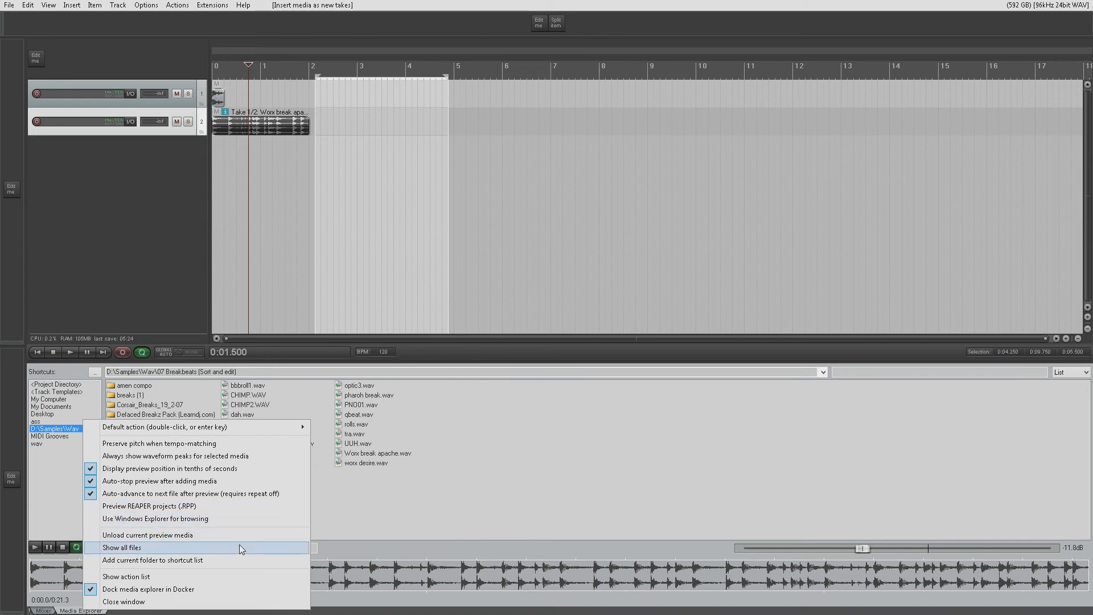
left_click(181, 576)
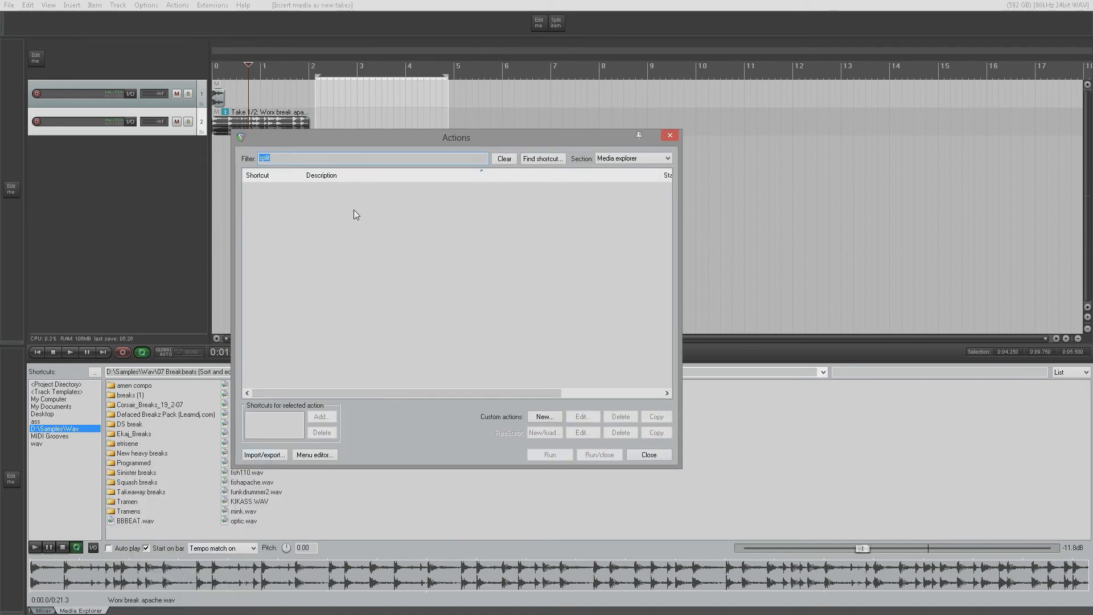
key("BackSpace")
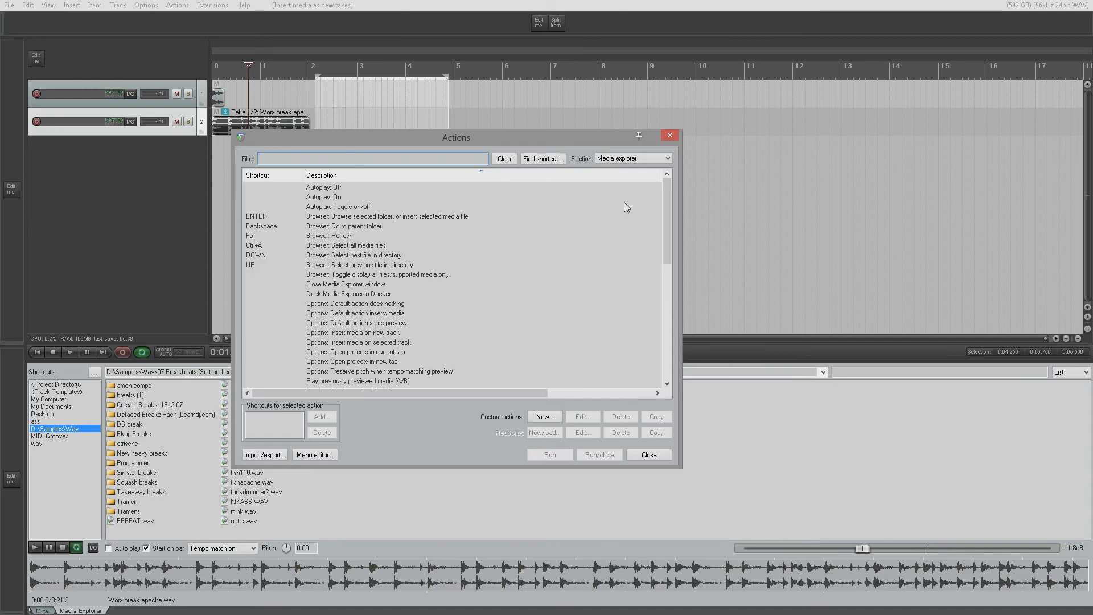
left_click_drag(665, 209, 659, 340)
left_click(635, 454)
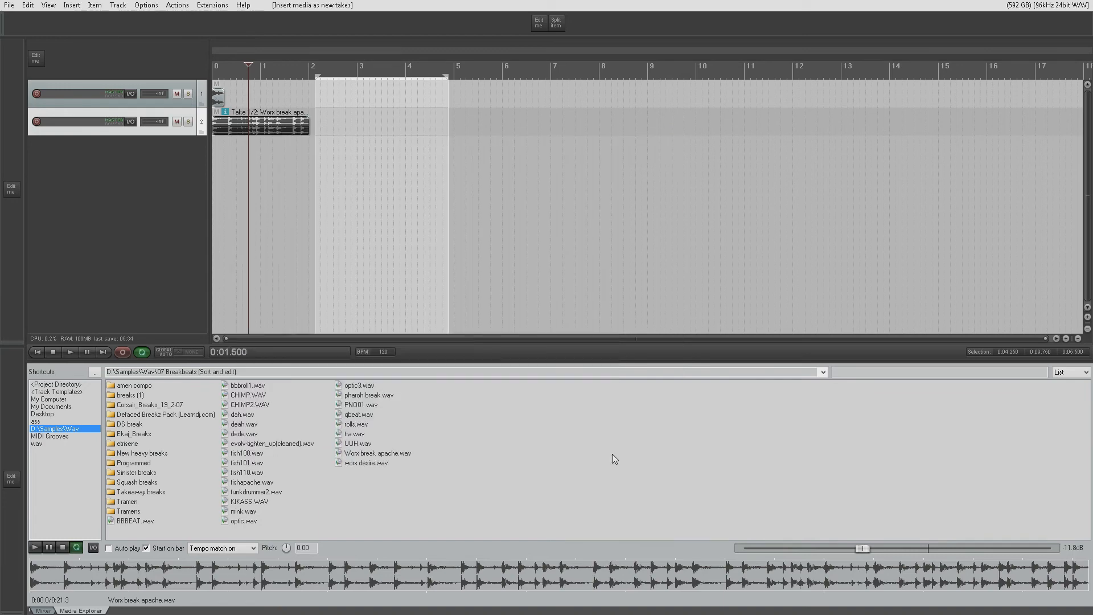
right_click(90, 610)
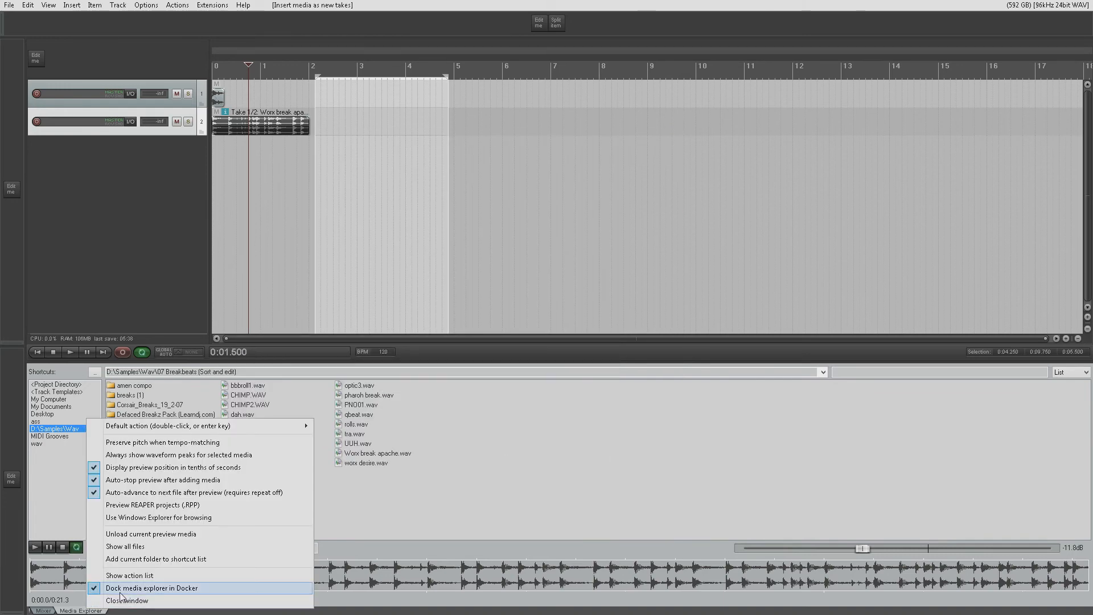
left_click(74, 610)
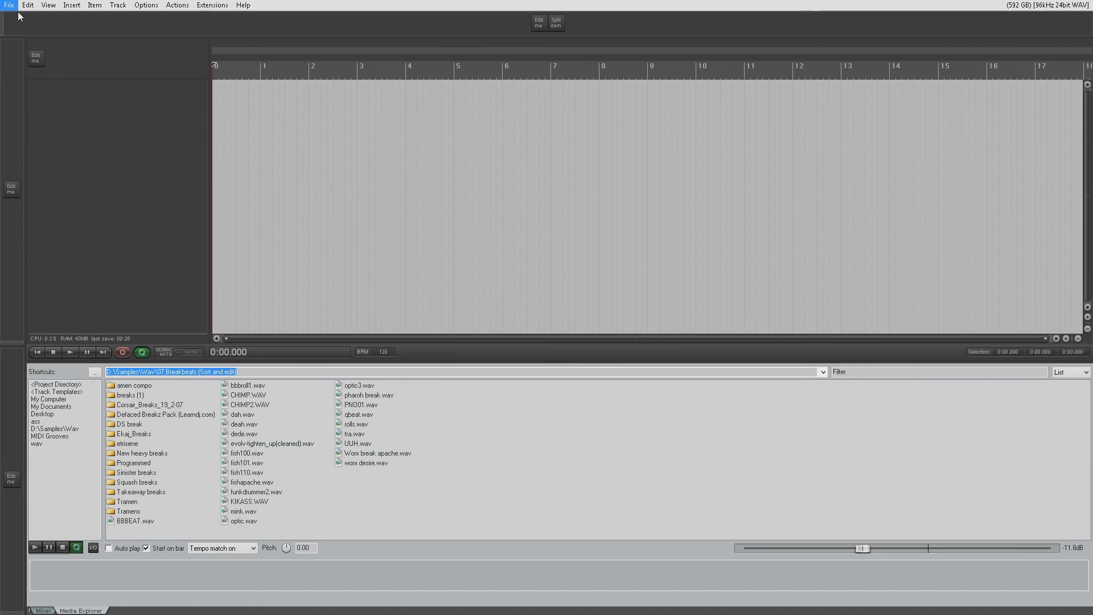
- Show the REAPER resource path in the file explorer and open reaper.ini in Notepad++
left_click(141, 7)
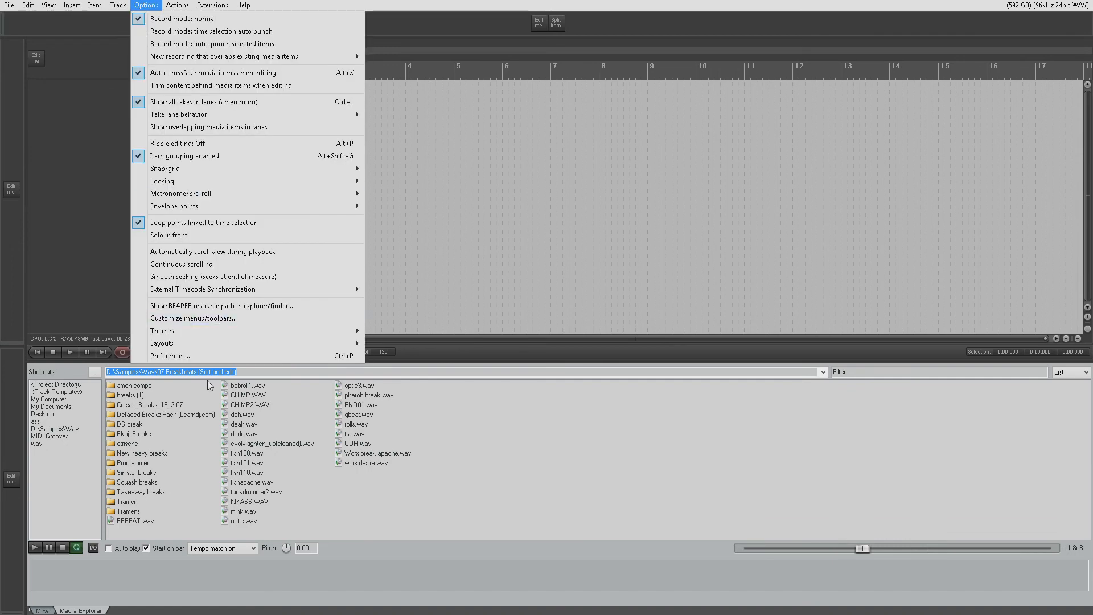
left_click(234, 310)
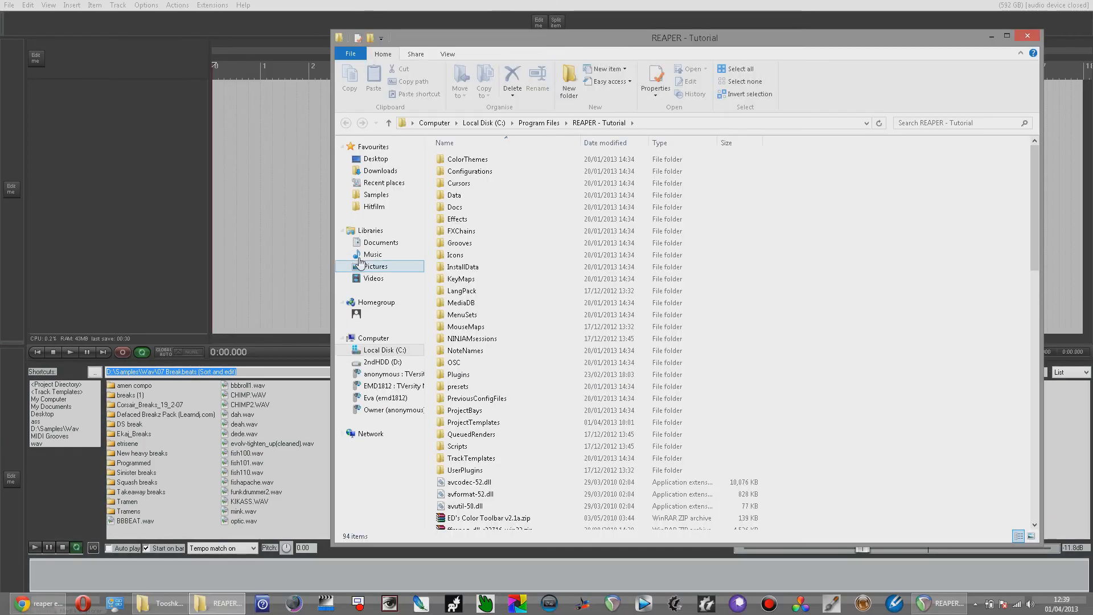
scroll(466, 333, "down", 3)
scroll(481, 395, "down", 7)
double_click(466, 357)
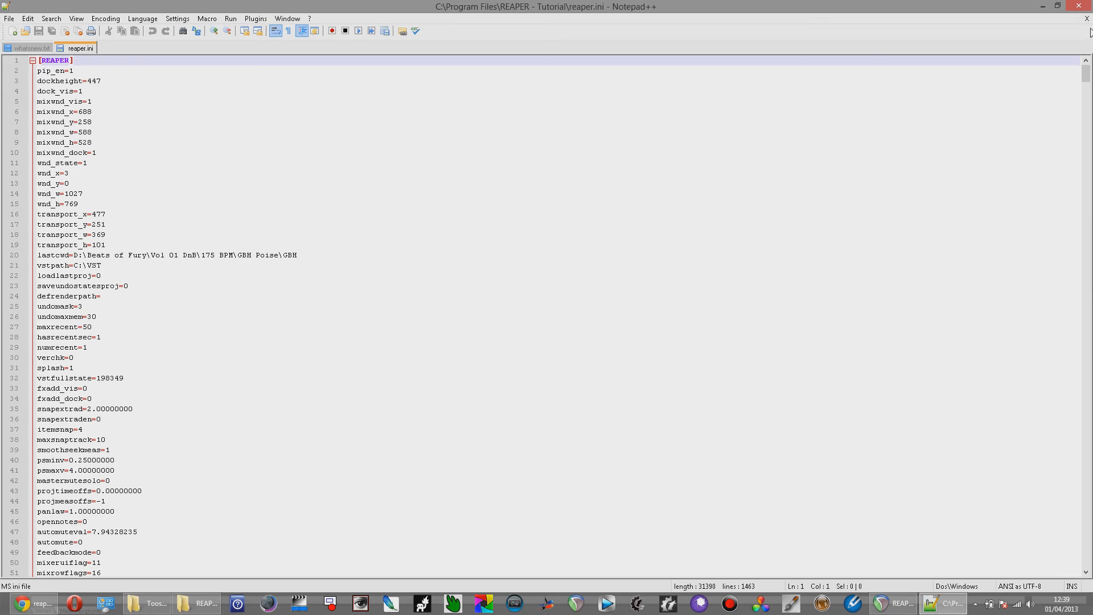
- Close Notepad++ and the resource folder window to return to REAPER
left_click(1086, 20)
left_click(1086, 20)
left_click(1084, 12)
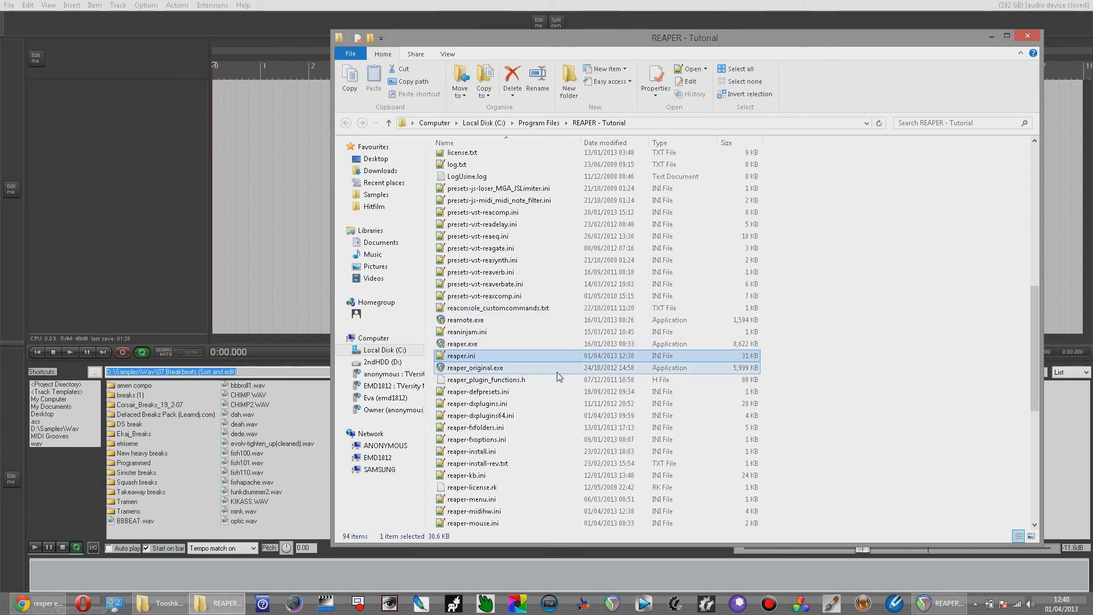
left_click(1029, 36)
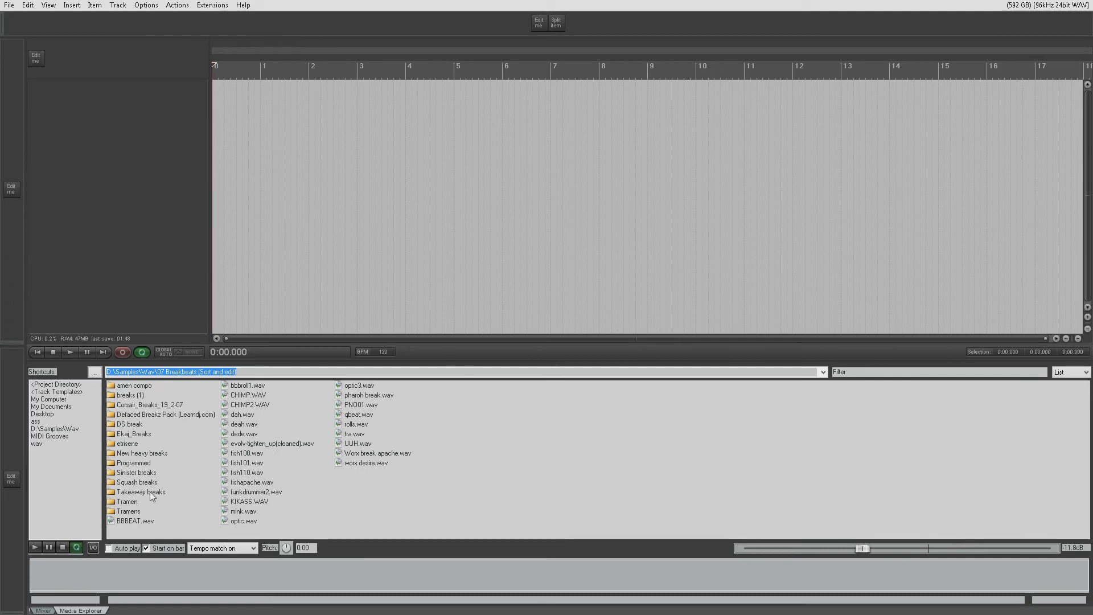
- Insert CHIMP.WAV from the Media Explorer at the project start on a new track and make that track taller
left_click_drag(239, 403, 213, 167)
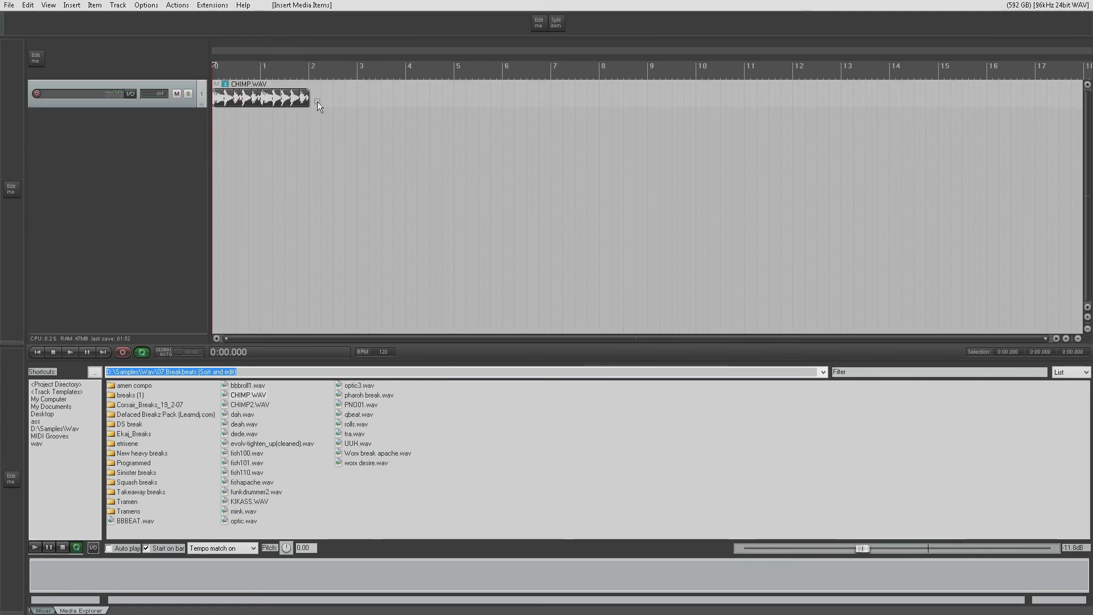
left_click_drag(127, 107, 128, 170)
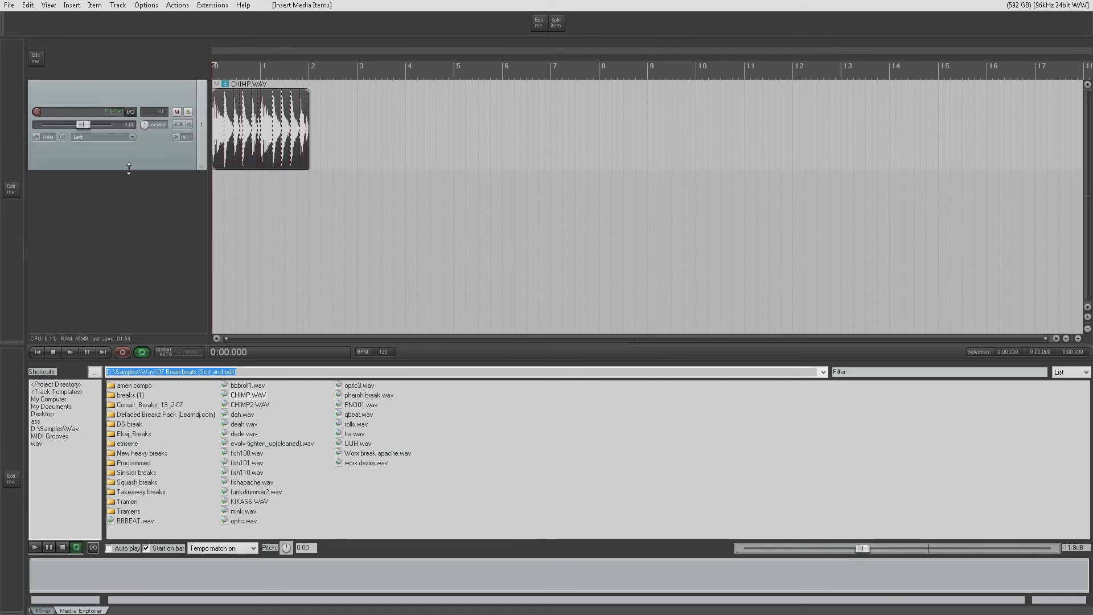
scroll(240, 141, "up", 5)
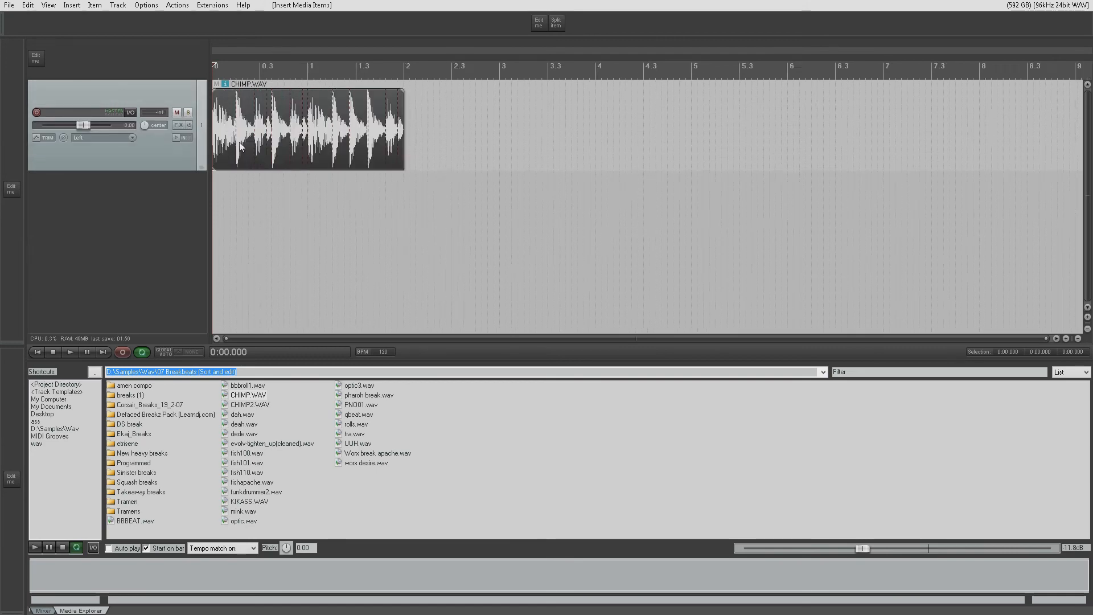
- Split the CHIMP.WAV item at 1.250 and 1.625 seconds, and trim the facing edges of the second and third pieces to open a gap
left_click(380, 144)
key("s")
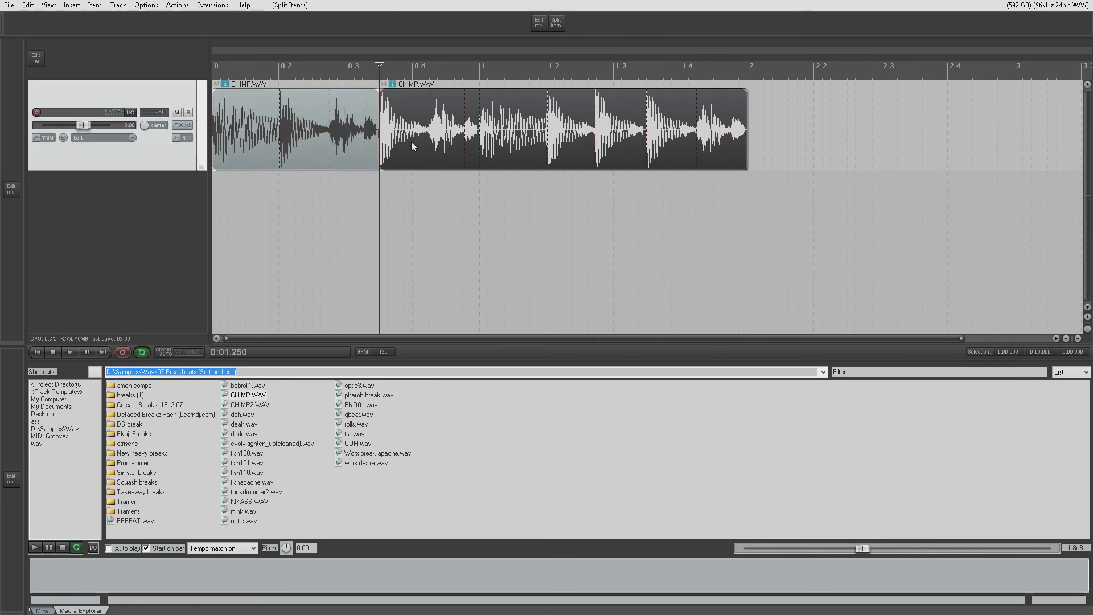
left_click(428, 141)
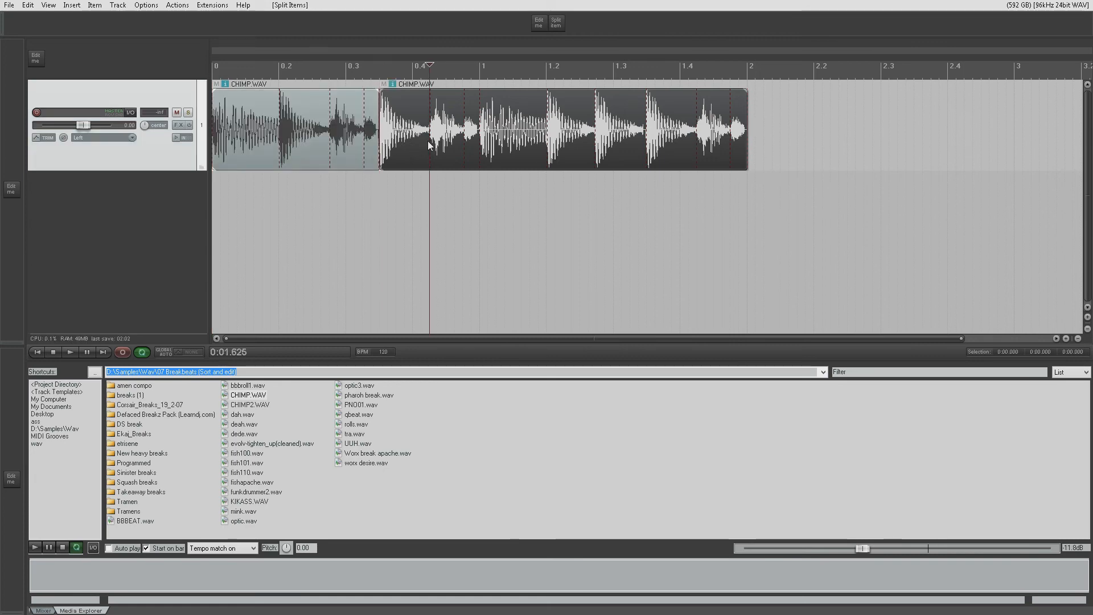
key("s")
left_click_drag(421, 131, 414, 133)
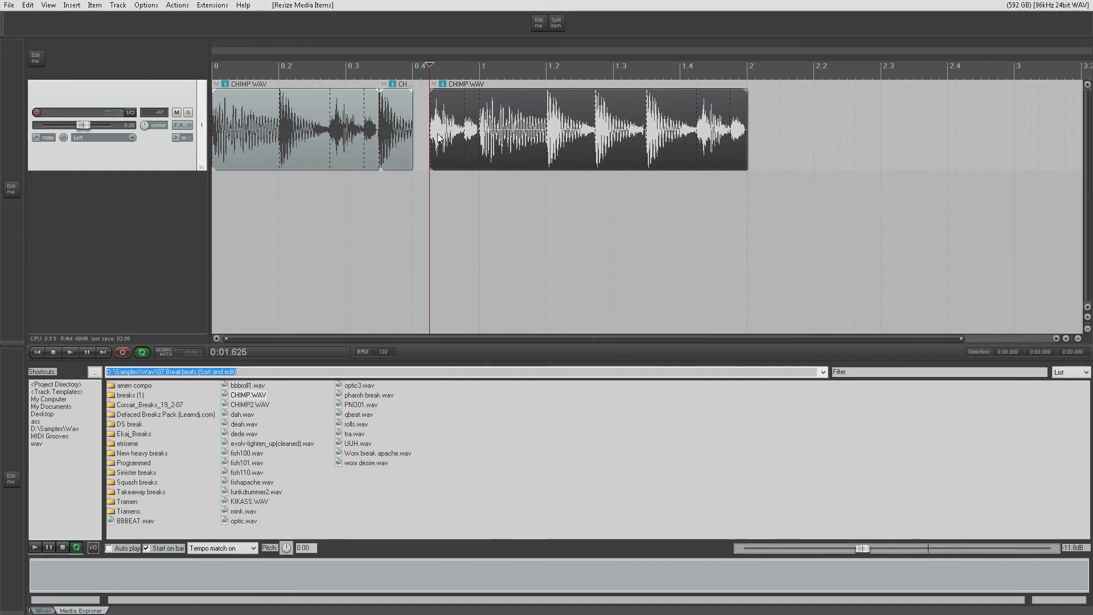
left_click_drag(431, 137, 456, 134)
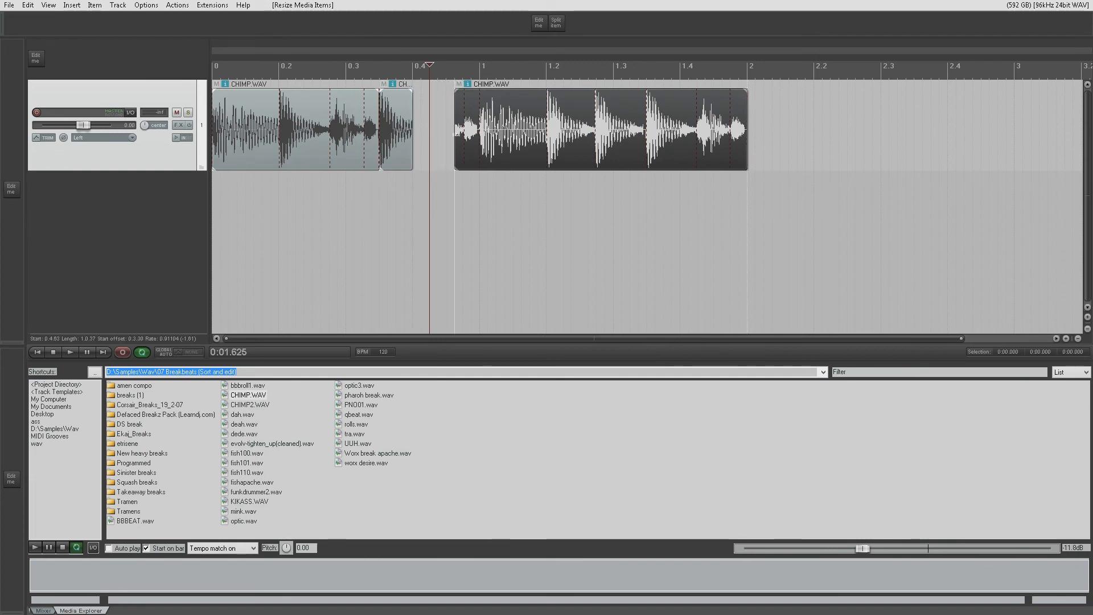
- Fill the gap between ruler positions 0.4 and 1 with two copies of the short CHIMP.WAV slice
left_click(398, 138)
left_click_drag(398, 137, 471, 126)
left_click(438, 138)
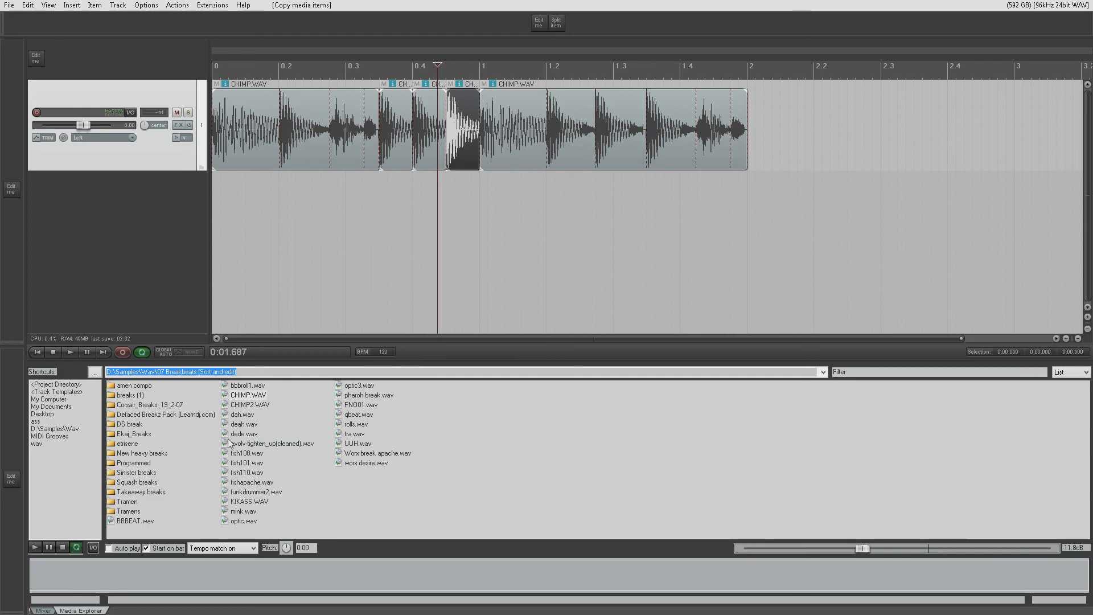
- Insert deah.wav from the Media Explorer at the project start on a second track and make that track taller
left_click_drag(273, 253, 219, 207)
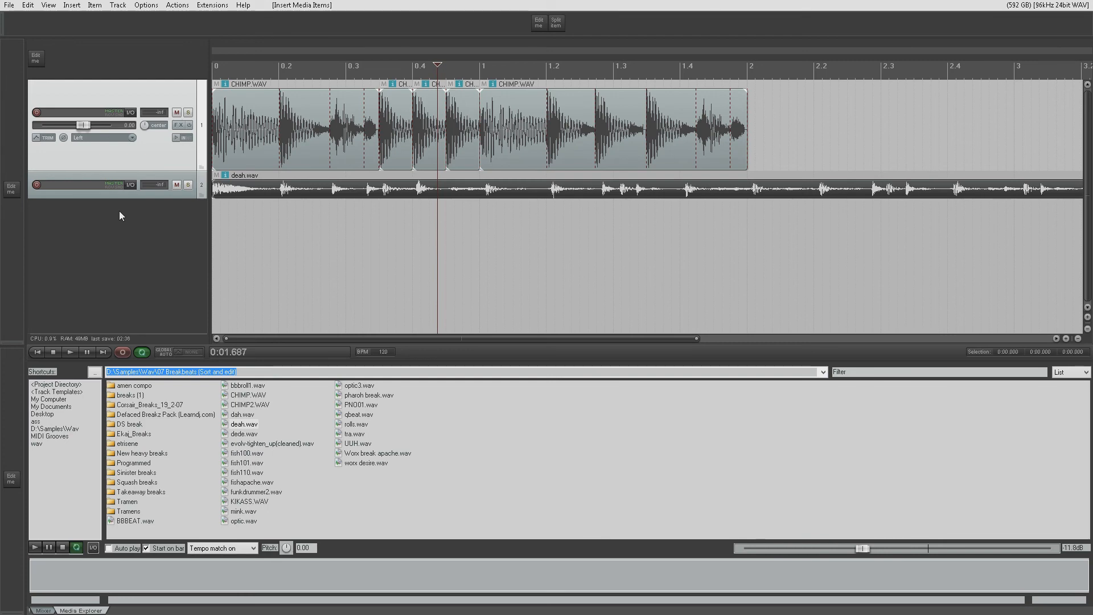
left_click_drag(127, 198, 137, 255)
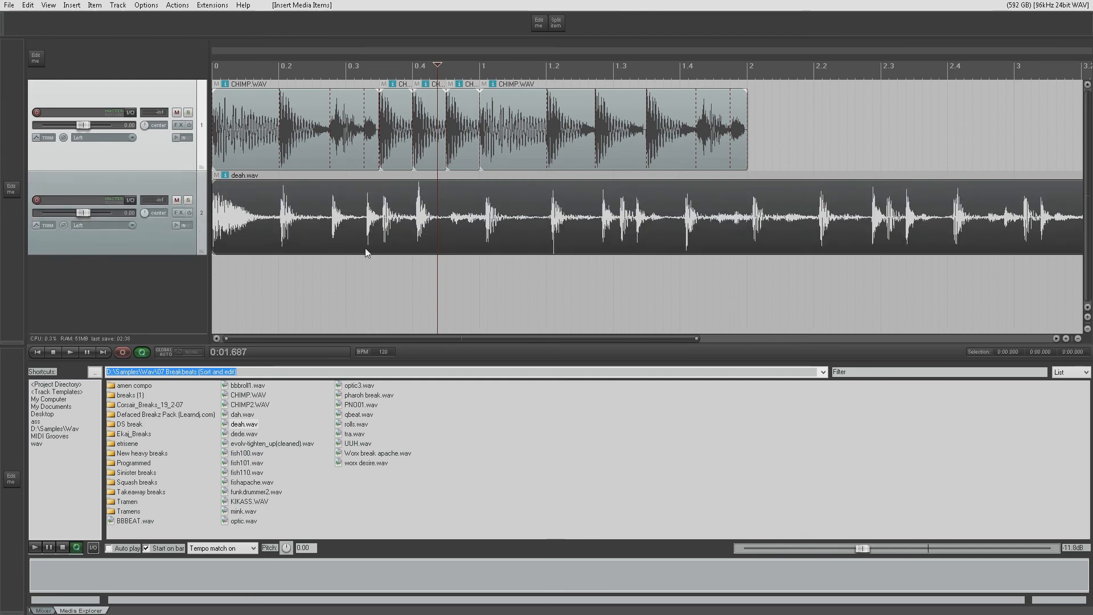
scroll(366, 251, "down", 2)
scroll(366, 246, "up", 1)
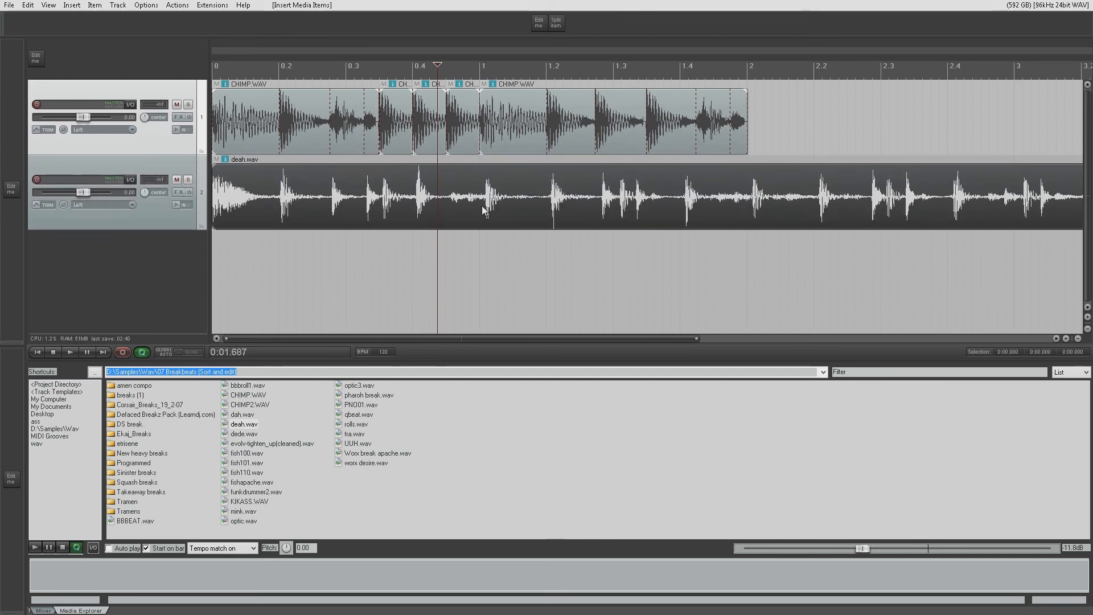
- Split the deah.wav item on track 2 at 1.500 and 2.000 seconds
left_click(413, 209)
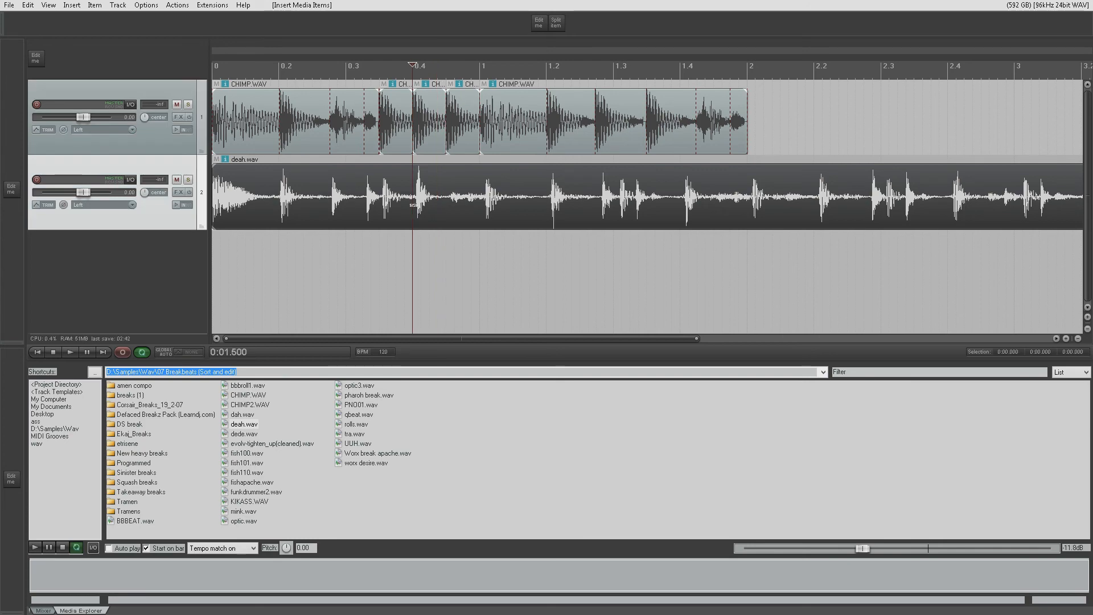
key("s")
left_click(479, 202)
key("s")
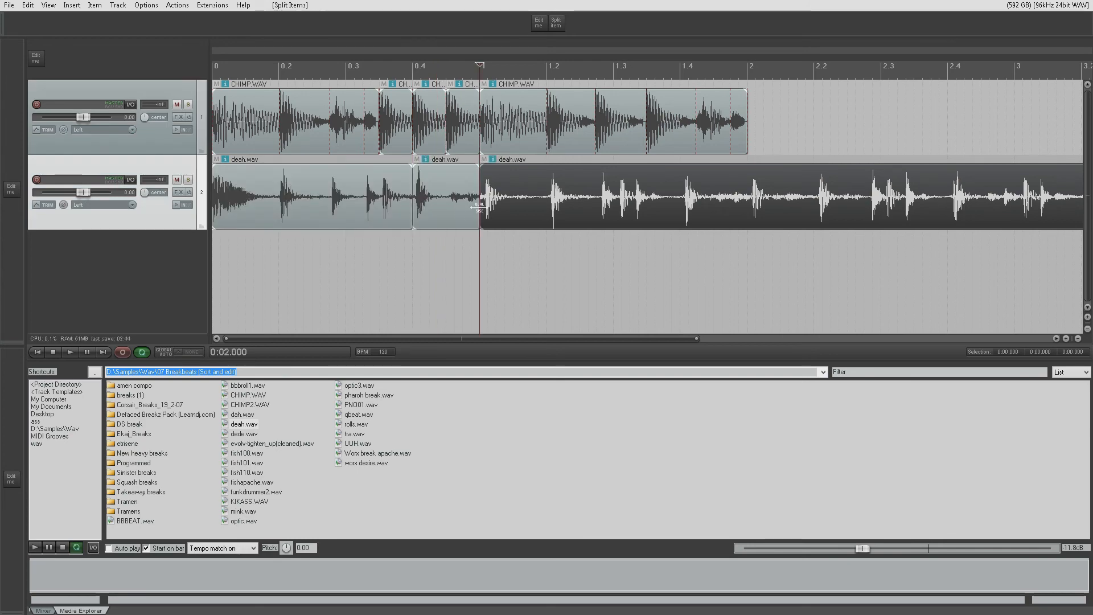
- Delete the first and last deah.wav pieces and place the remaining slice at ruler positions 1.2 and 1.3 as two adjacent copies
left_click(373, 202)
key("Delete")
left_click(613, 199)
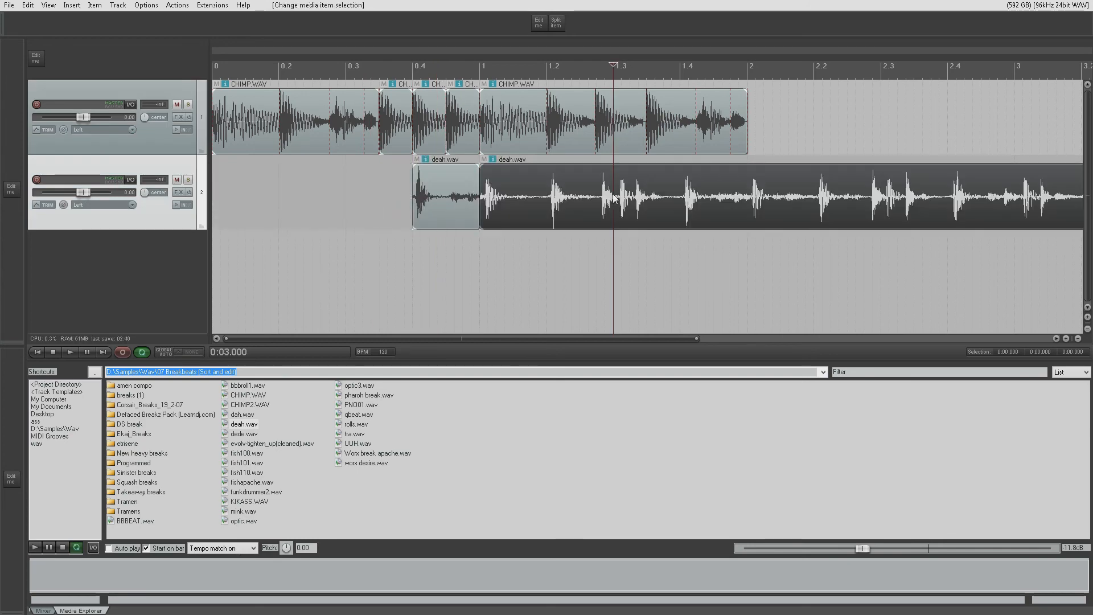
key("Delete")
left_click_drag(446, 205, 636, 233)
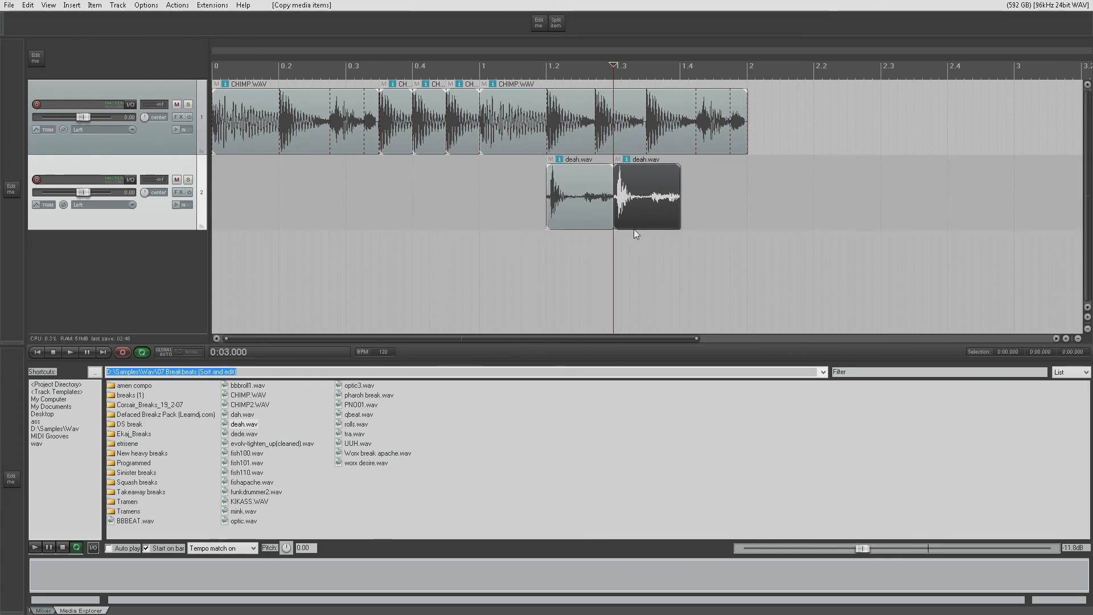
- Save the project as Beat_loop_PiP in the Tooshka_Tutorials folder
left_click(10, 5)
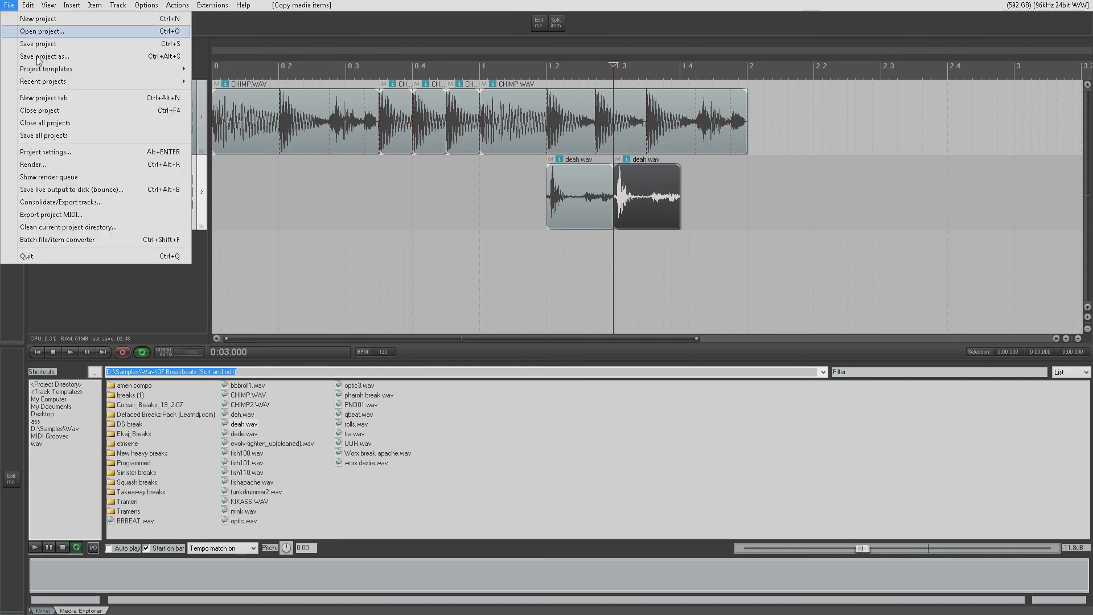
left_click(83, 56)
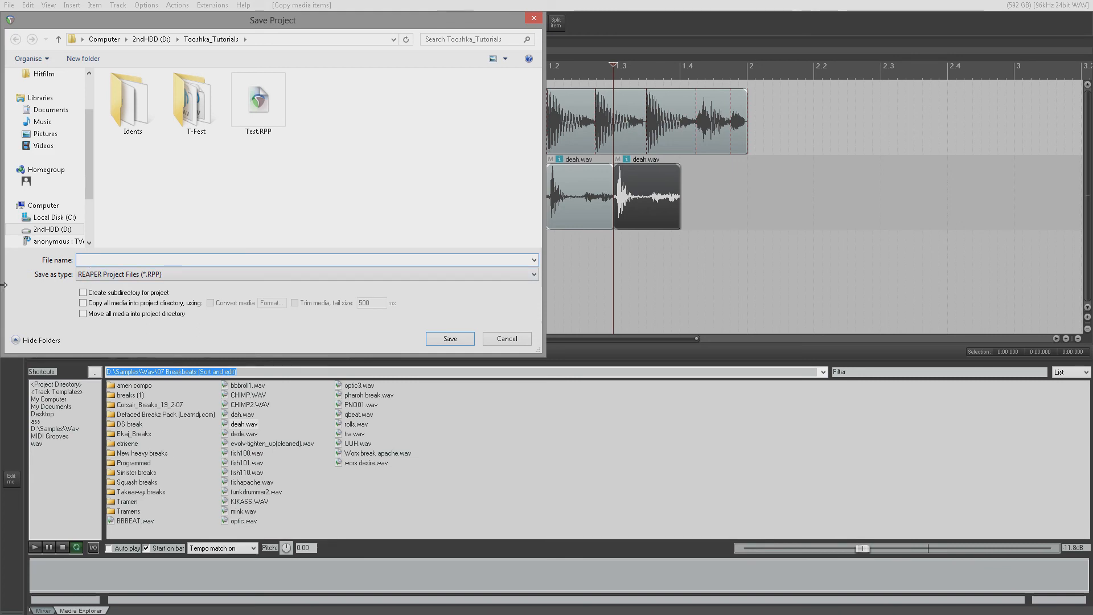
type("Beat_loop")
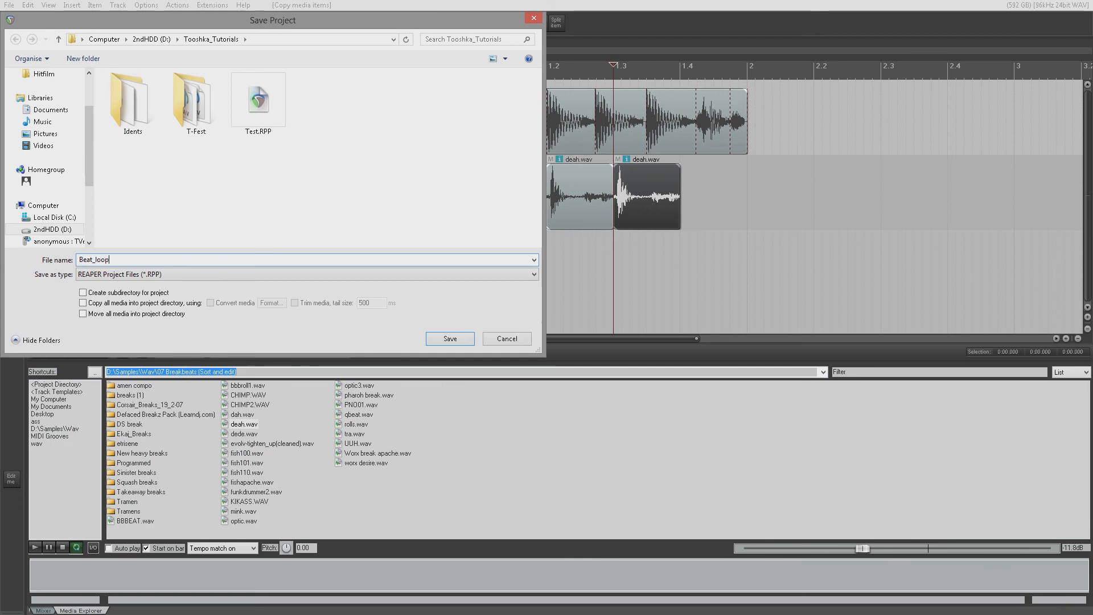
type("_PiP")
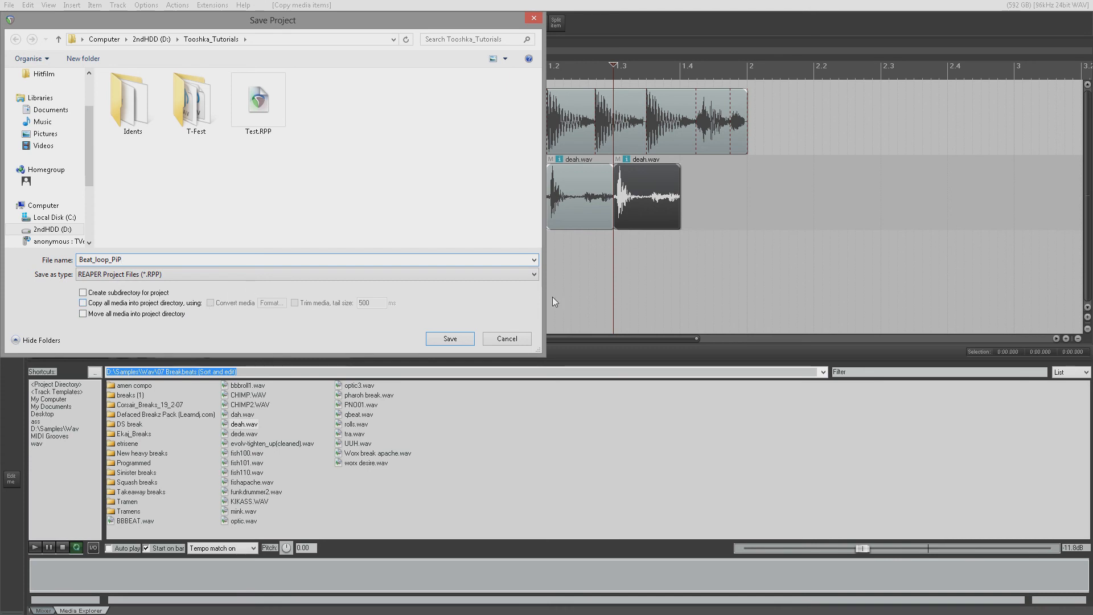
left_click(449, 338)
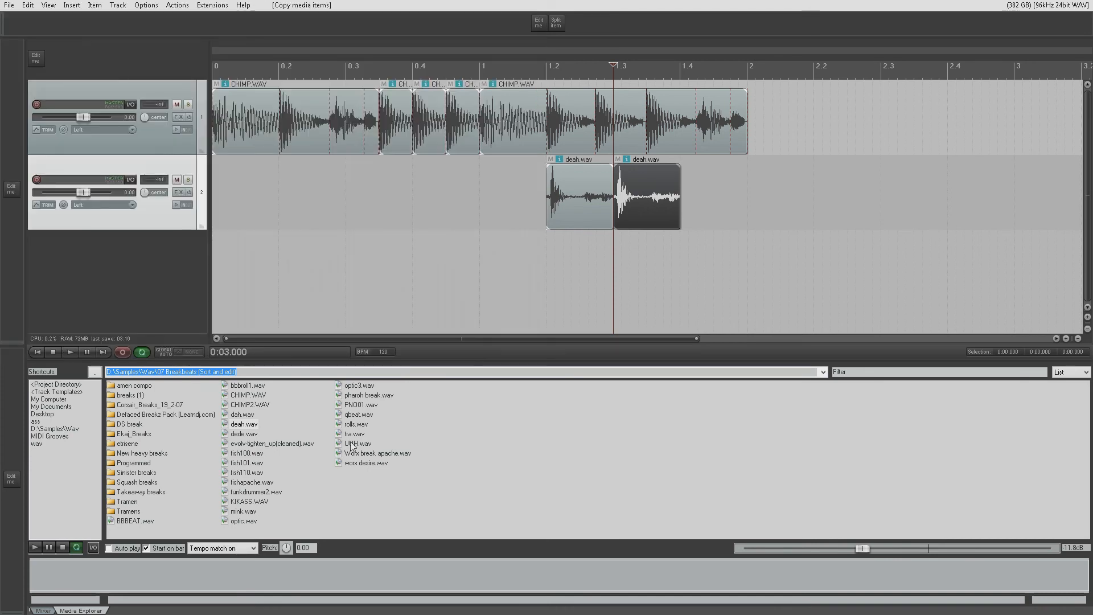
- Browse to the D:\Tooshka_Tutorials folder in the Media Explorer
left_click(52, 399)
double_click(131, 395)
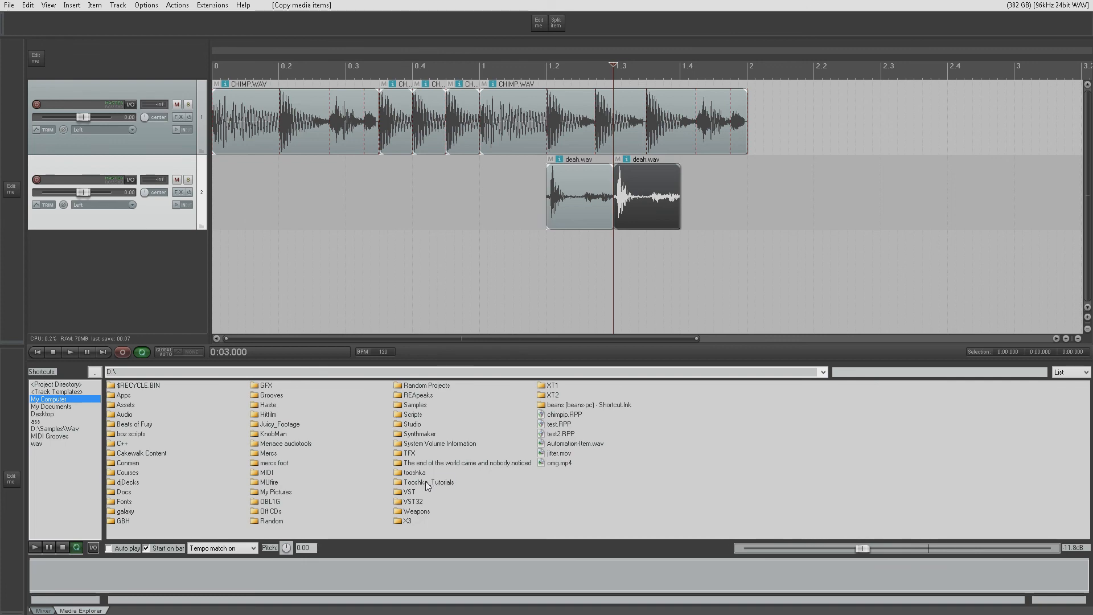
double_click(427, 483)
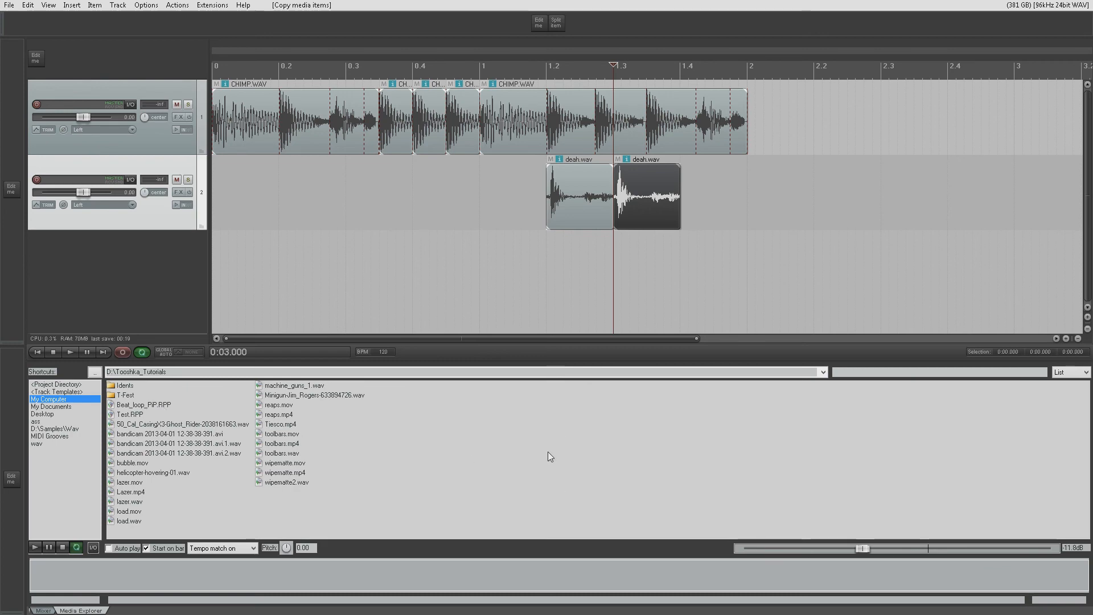
- Start a new project and try to preview Beat_loop_PiP.RPP in the Media Explorer
left_click(9, 5)
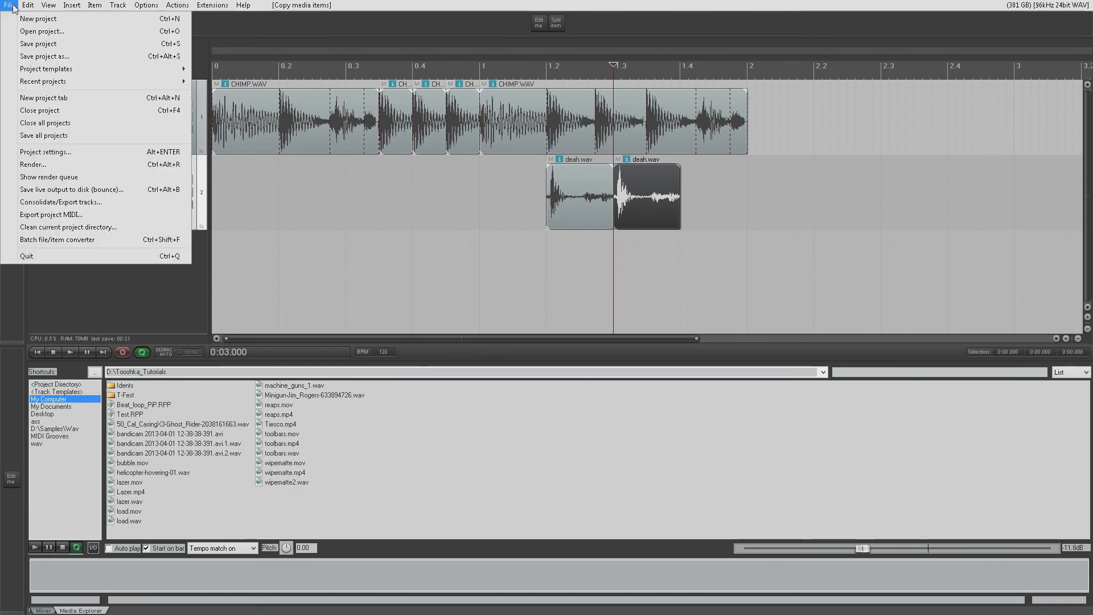
left_click(16, 16)
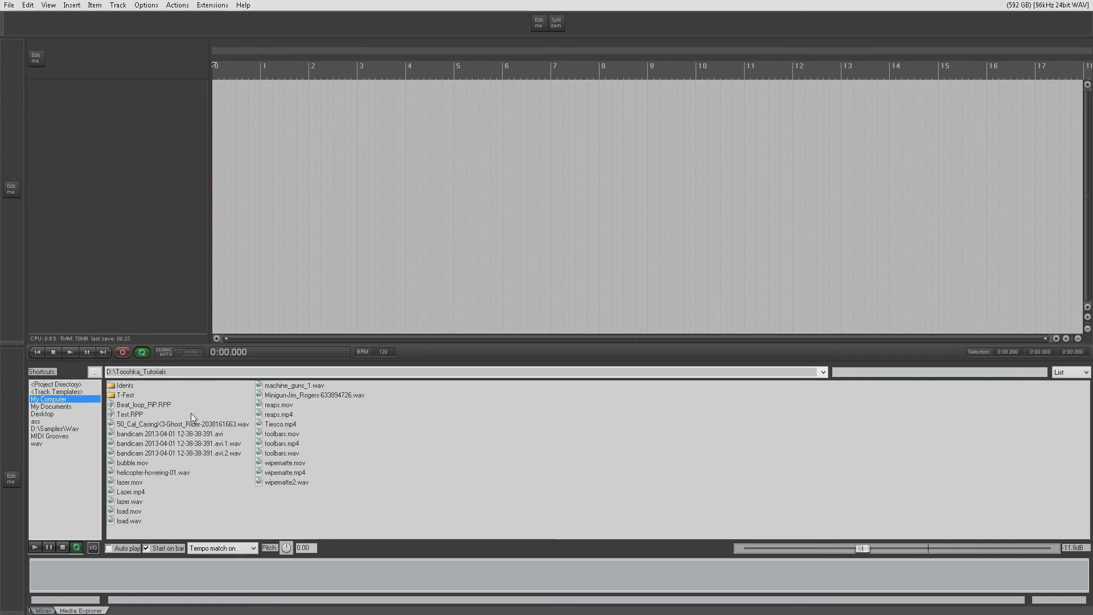
left_click(124, 405)
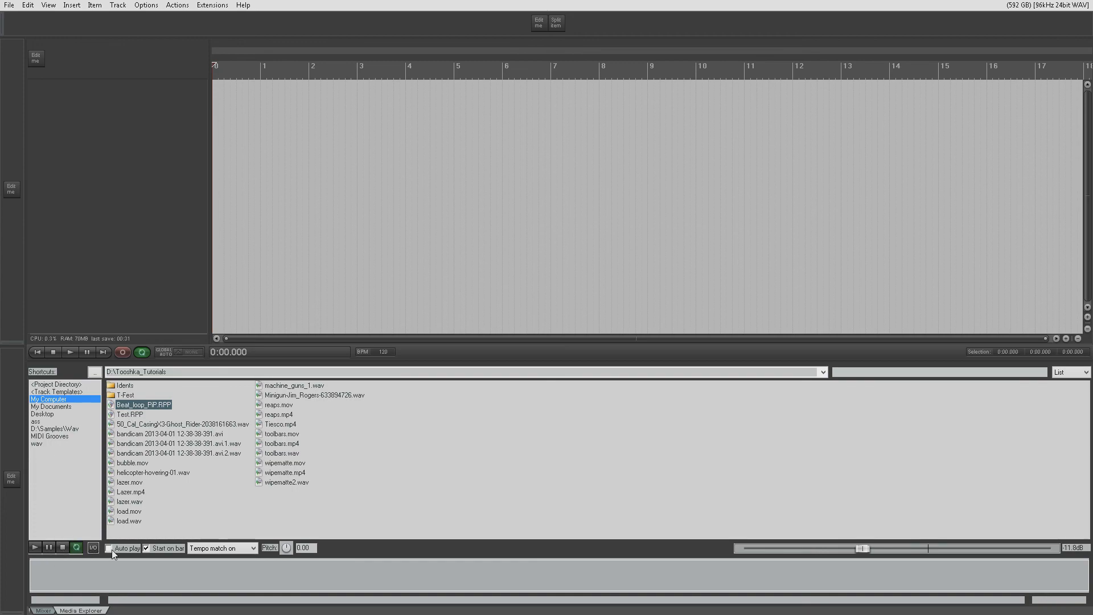
left_click(36, 547)
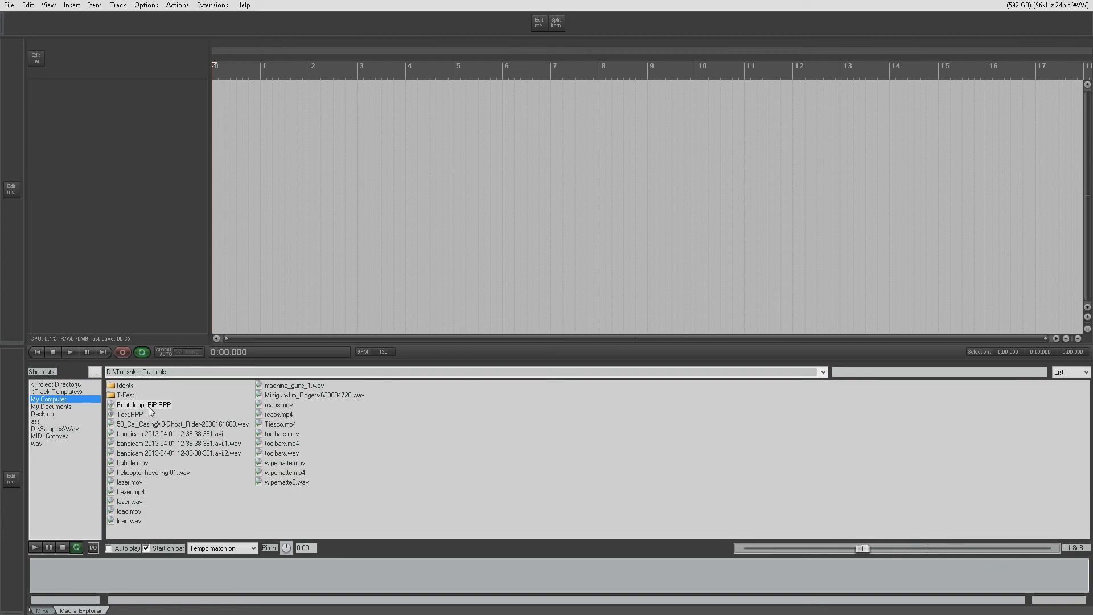
left_click(148, 406)
left_click(37, 547)
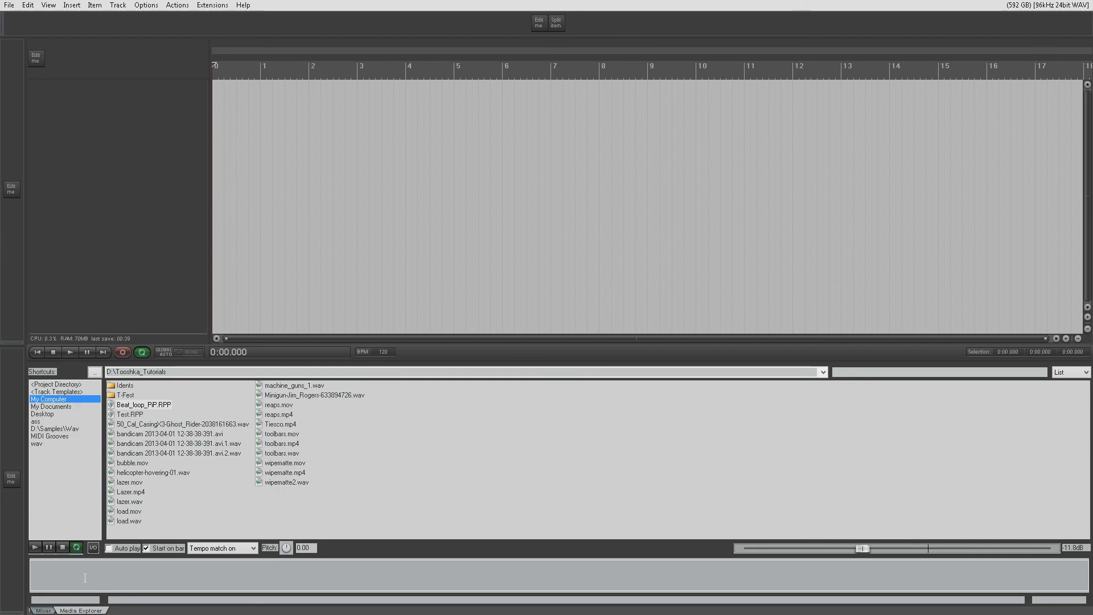
- Enable previewing of REAPER projects (.RPP) in the Media Explorer, then play Beat_loop_PiP.RPP and stop the preview
right_click(85, 611)
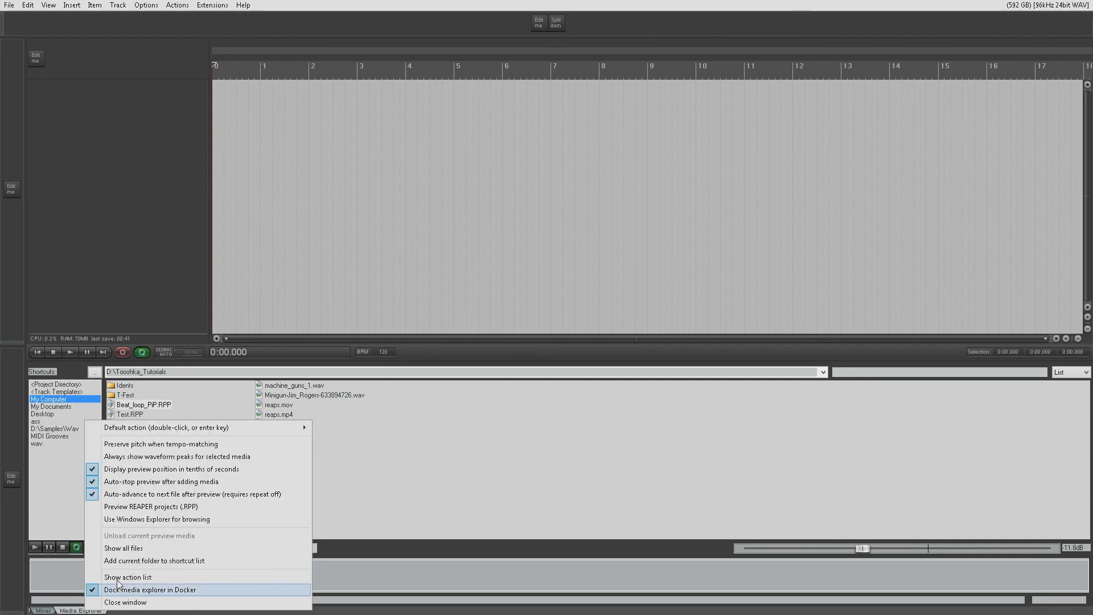
left_click(171, 509)
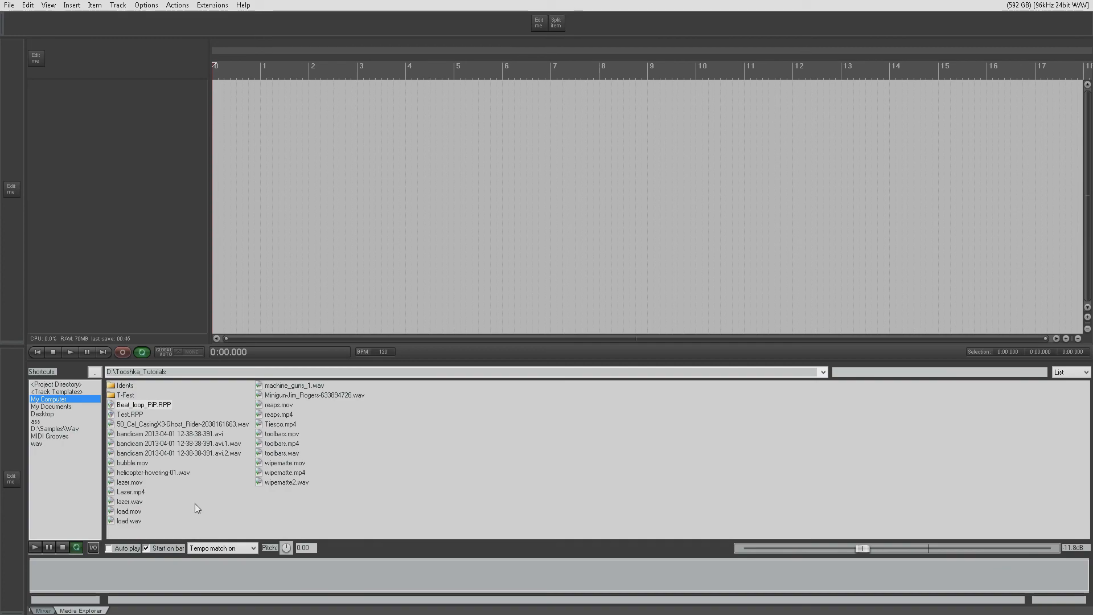
left_click(127, 405)
left_click(36, 548)
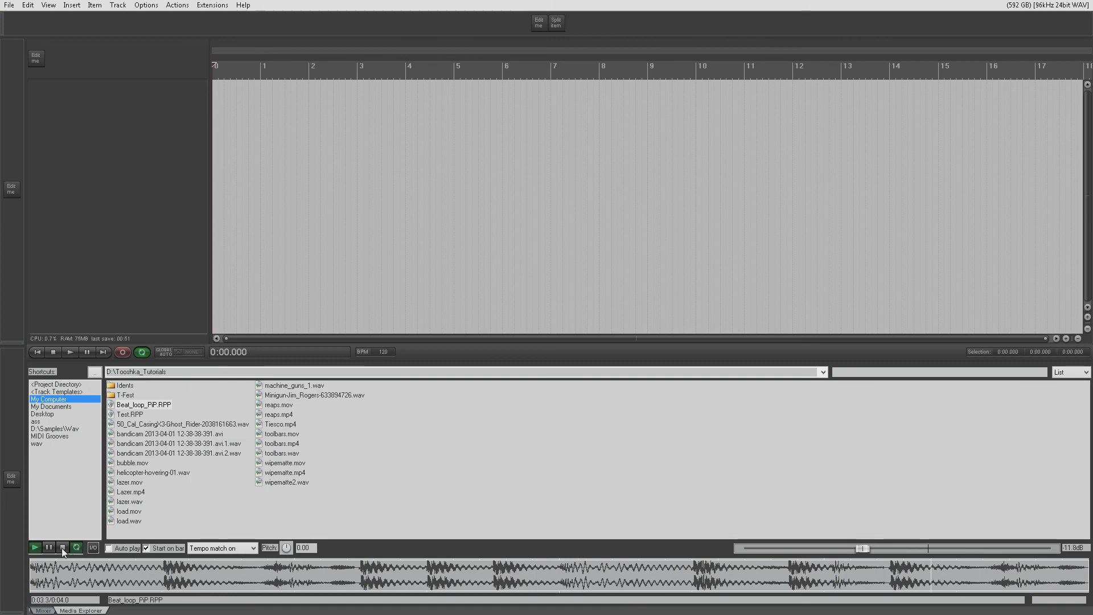
left_click(62, 547)
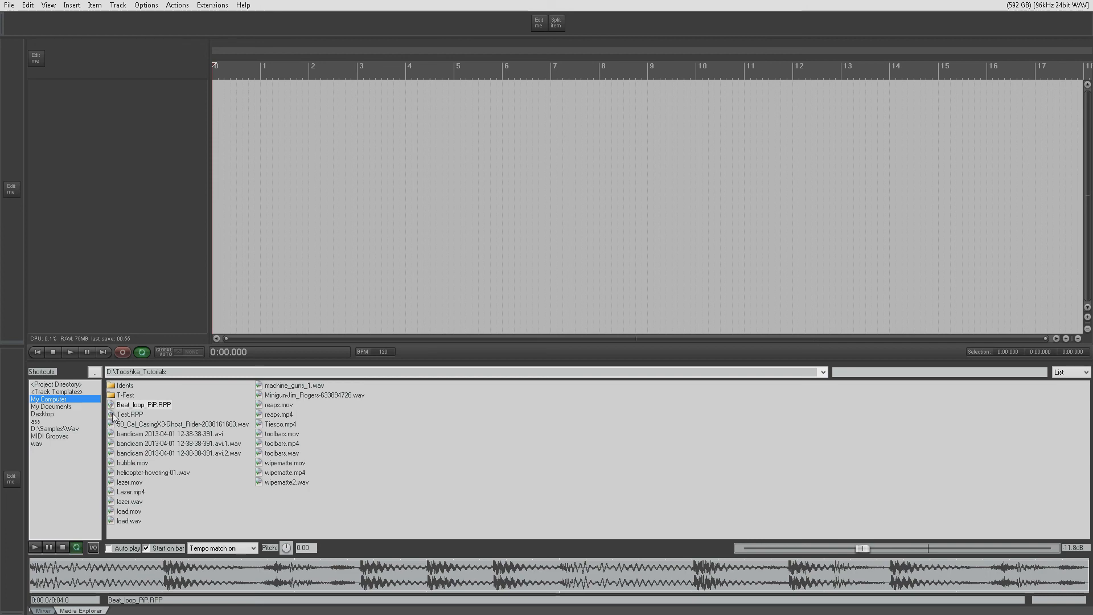
- Insert Beat_loop_PiP.RPP as a media item at the project start, make its track taller, and try resizing the item from its end
left_click_drag(143, 404, 229, 183)
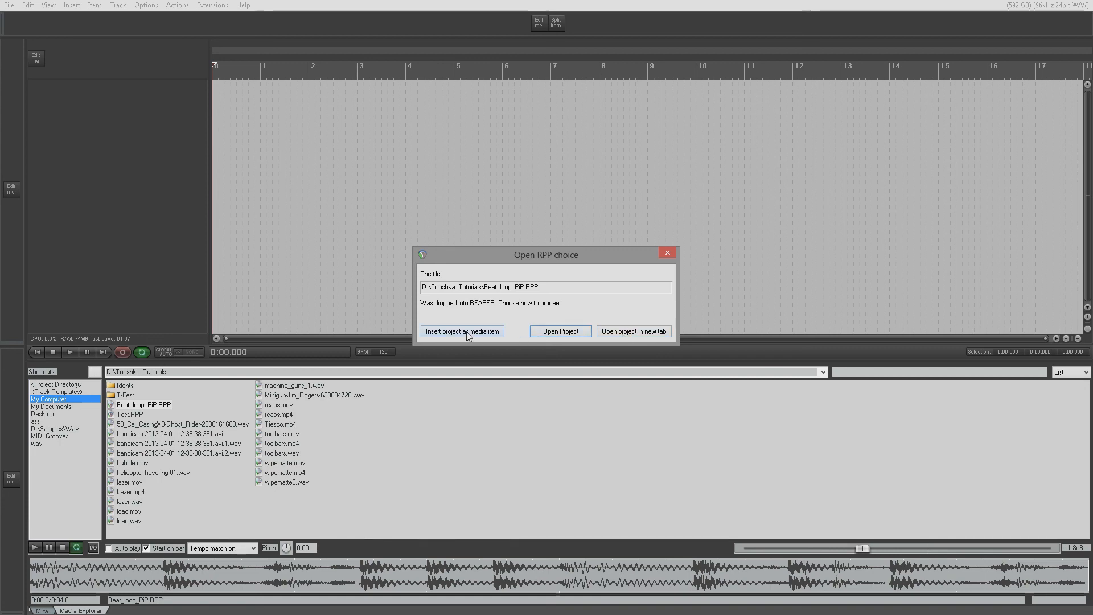
left_click(491, 332)
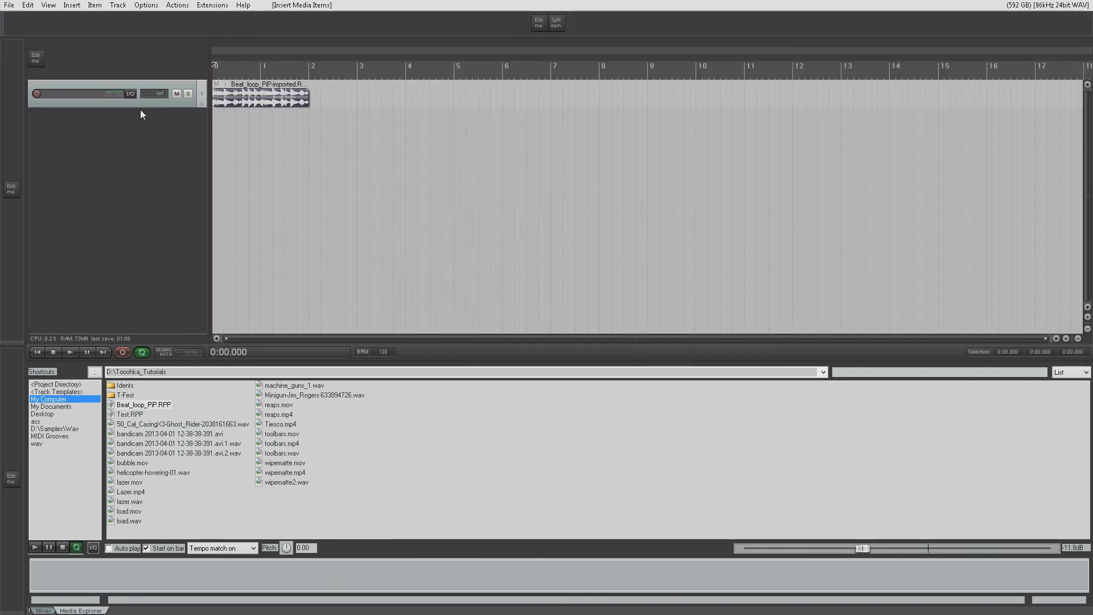
left_click_drag(141, 107, 145, 175)
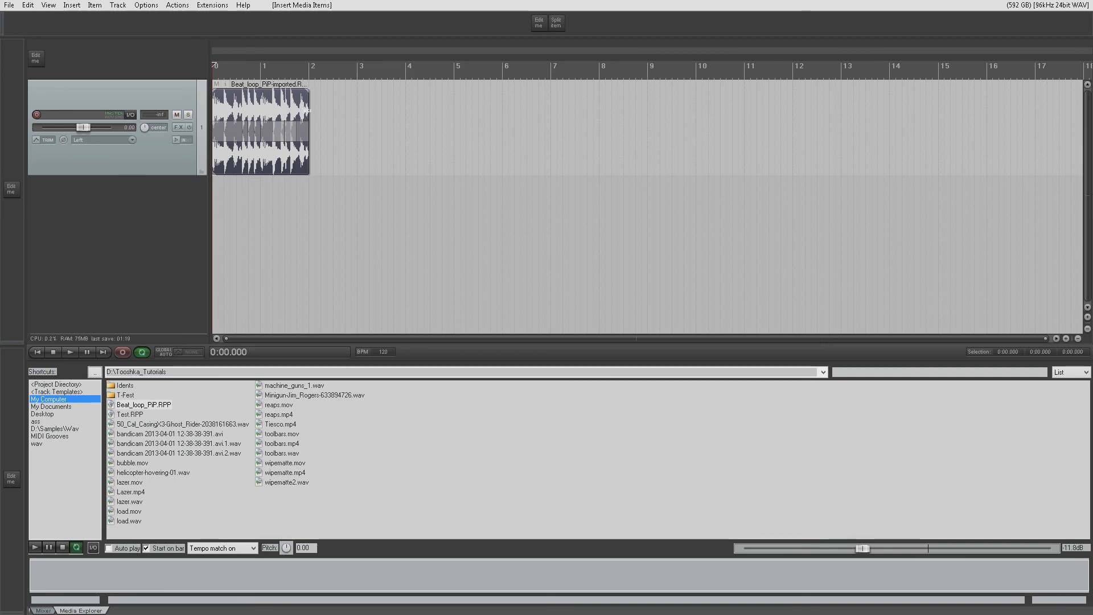
mouse_move(310, 110)
left_mouse_down()
mouse_move(561, 110)
mouse_move(237, 107)
mouse_move(511, 107)
mouse_move(309, 112)
left_mouse_up()
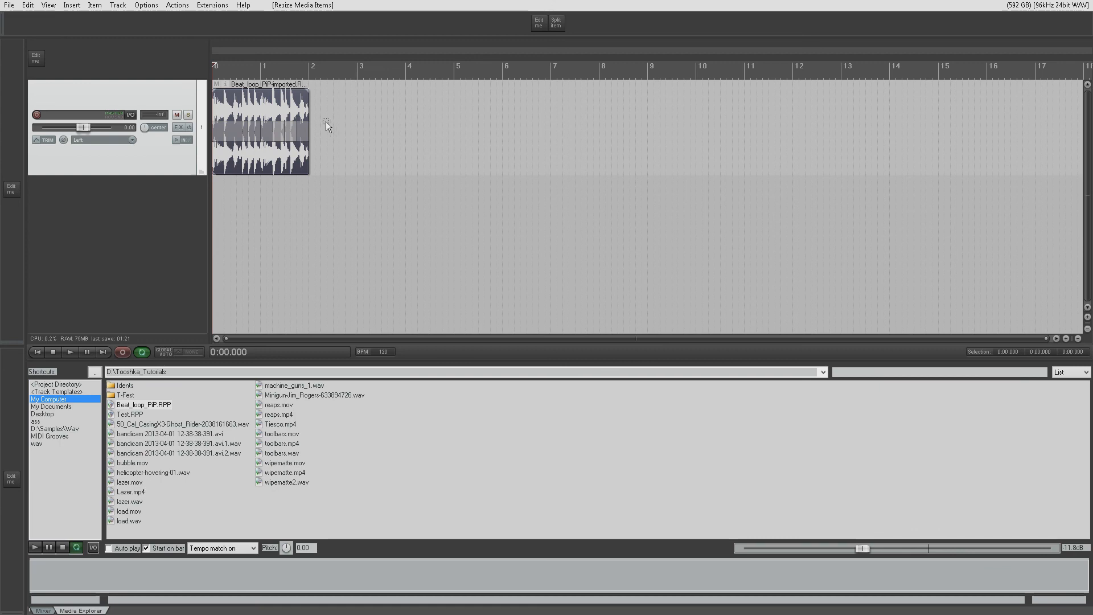
- Split the imported Beat_loop_PiP item at bar 1 and move its second part about a quarter bar to the right
mouse_move(309, 111)
left_mouse_down()
mouse_move(521, 112)
mouse_move(309, 111)
left_mouse_up()
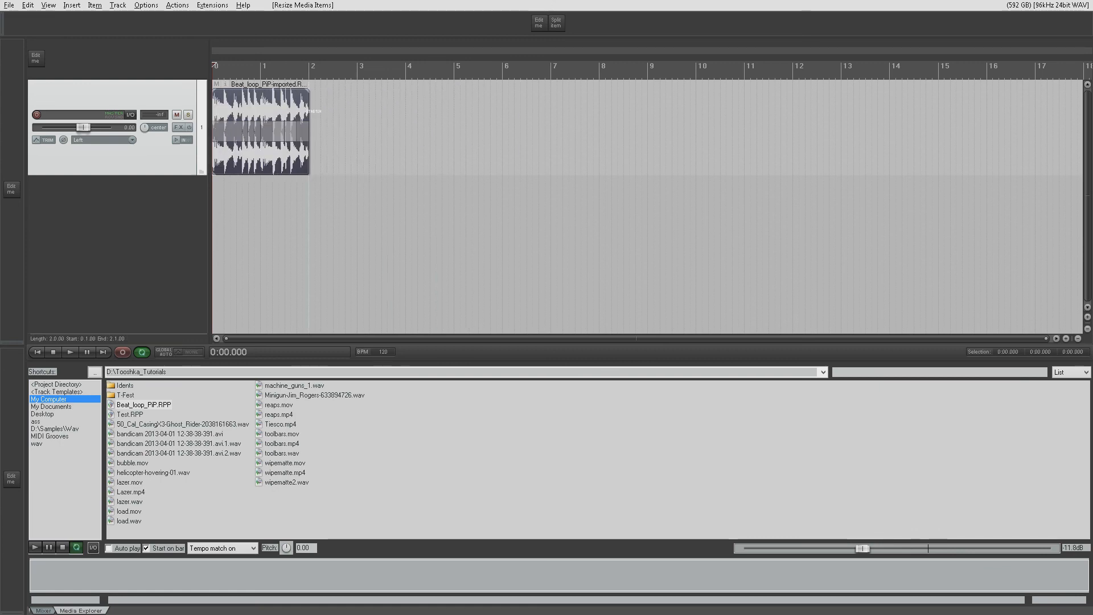
left_click(265, 106)
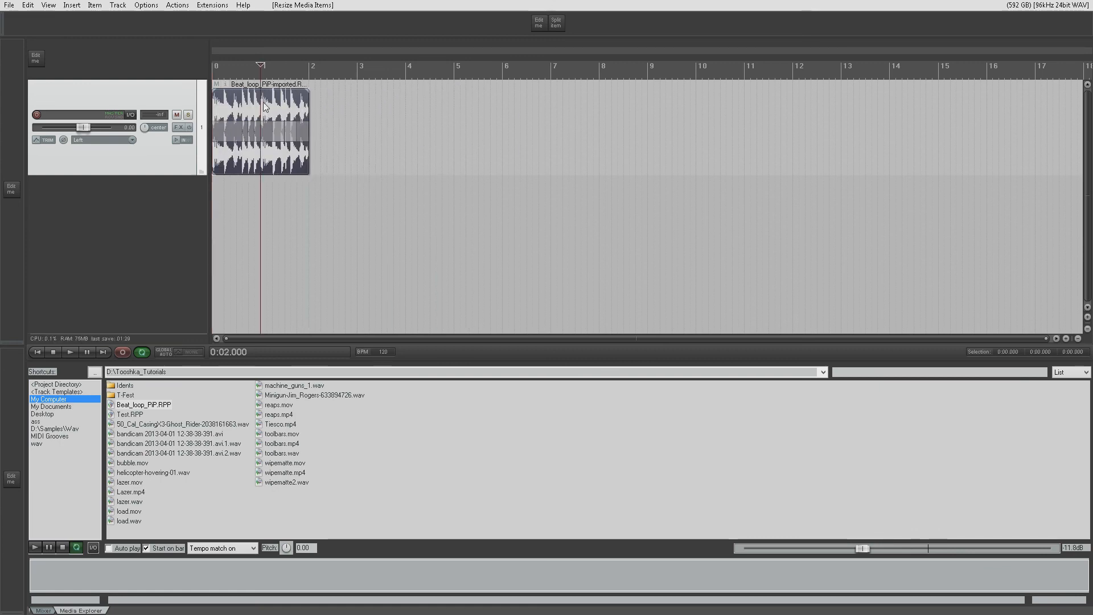
key("s")
left_click_drag(276, 107, 322, 118)
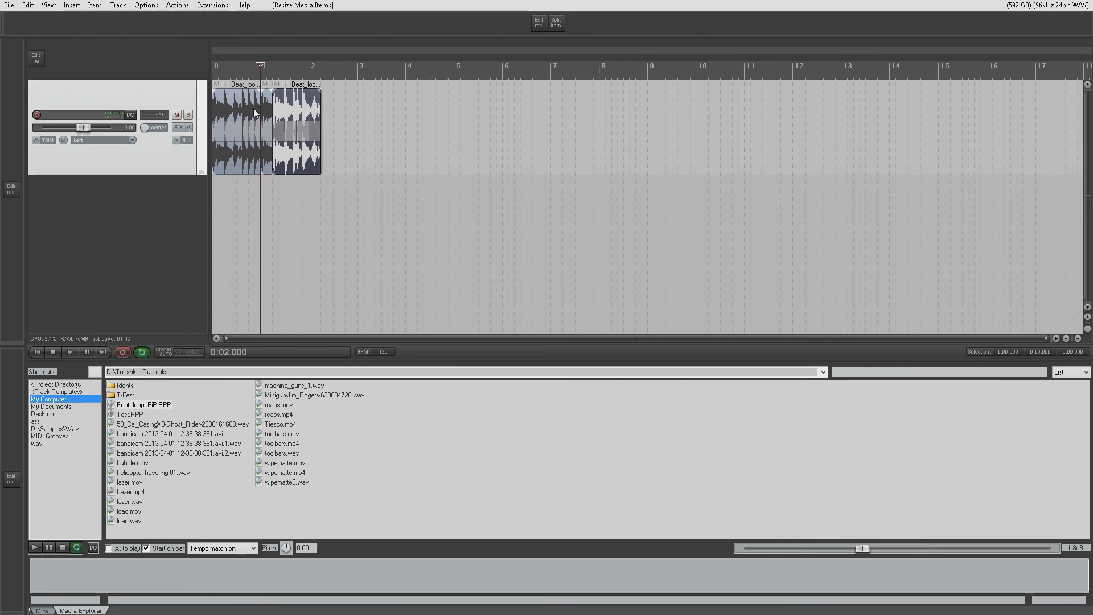
- Open the item's subproject, delete the two short CHIMP.WAV items just before bar 1, and close it with the changes saved
left_click(281, 114)
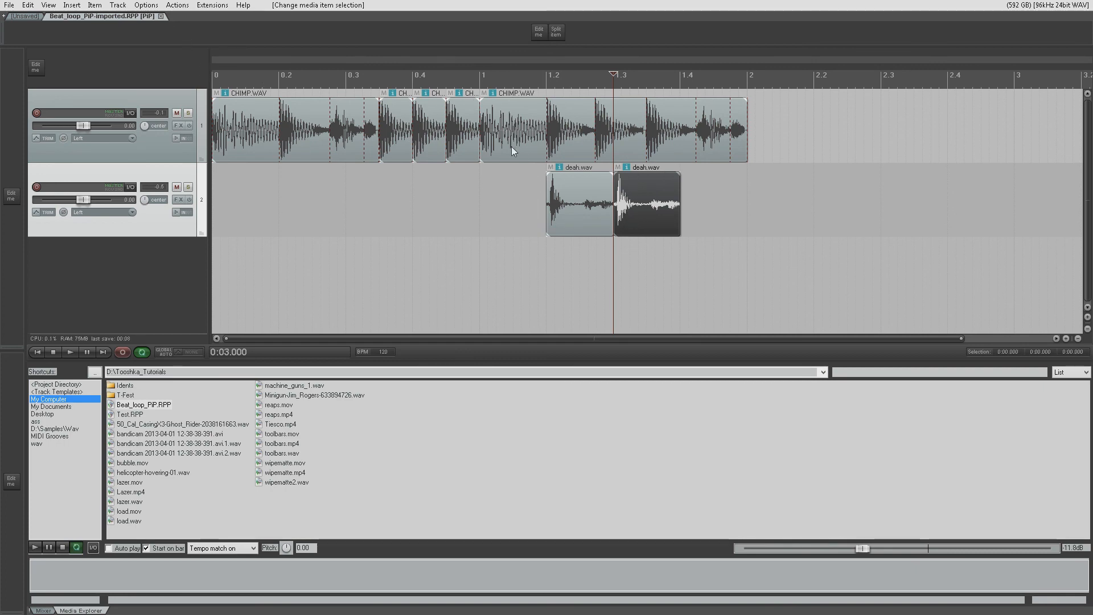
left_click(433, 134)
key("Delete")
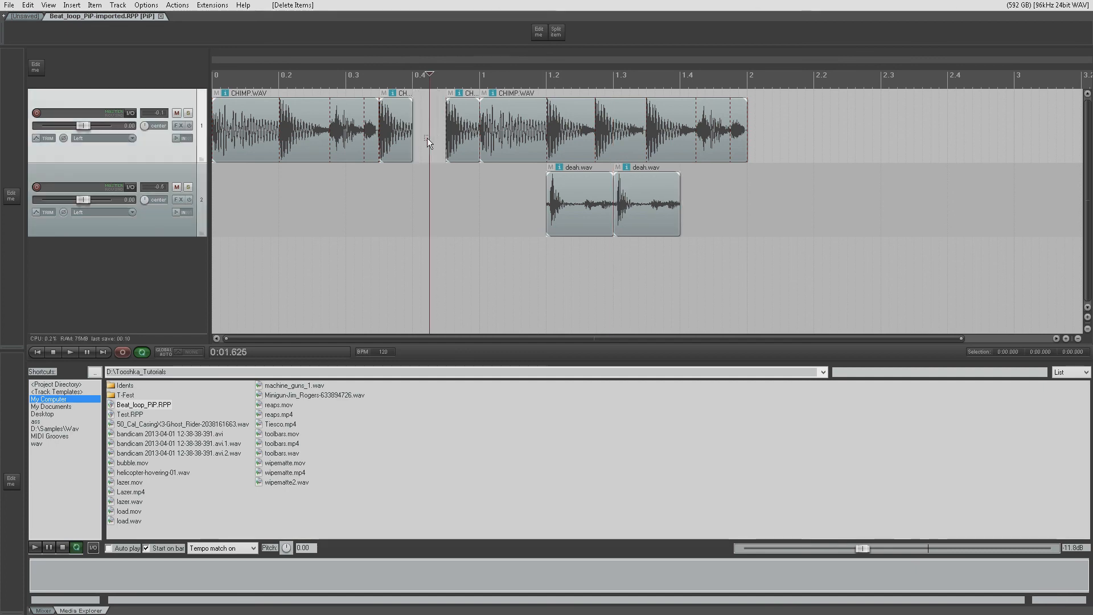
left_click(472, 138)
key("Delete")
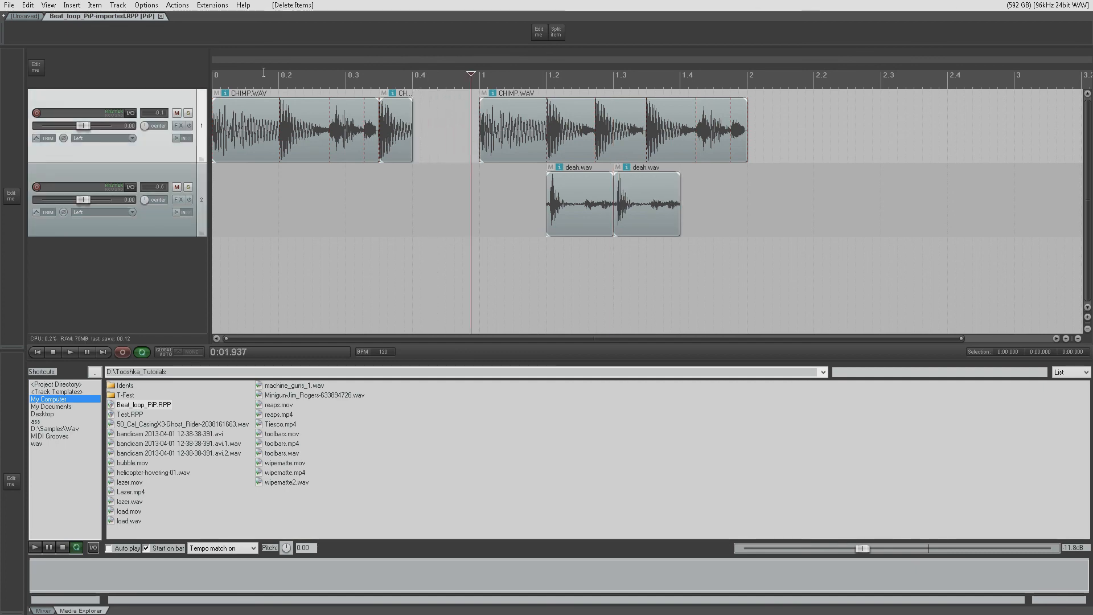
left_click(160, 16)
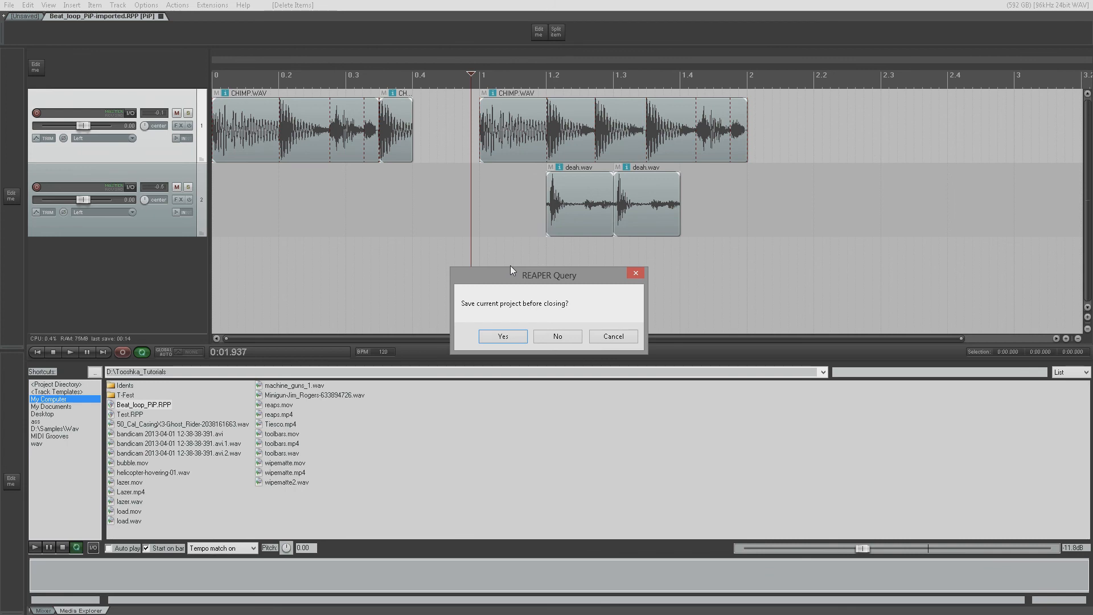
left_click(508, 336)
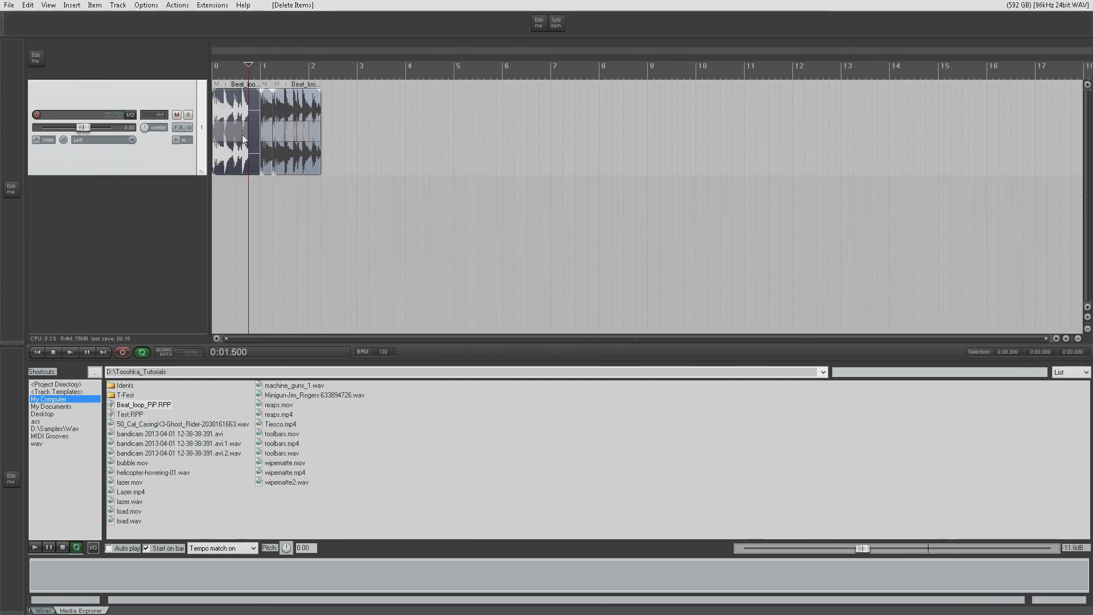
- Delete the split-off second part of the loop and extend the remaining Beat_loop_PiP item to bar 2
left_click(280, 126)
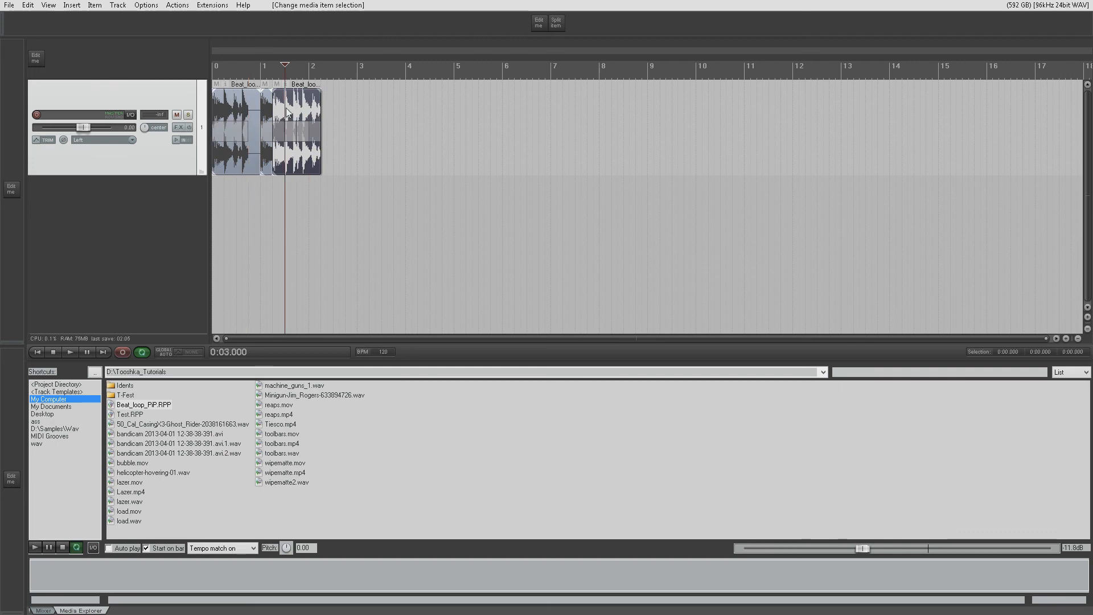
key("Delete")
left_click_drag(258, 117, 308, 118)
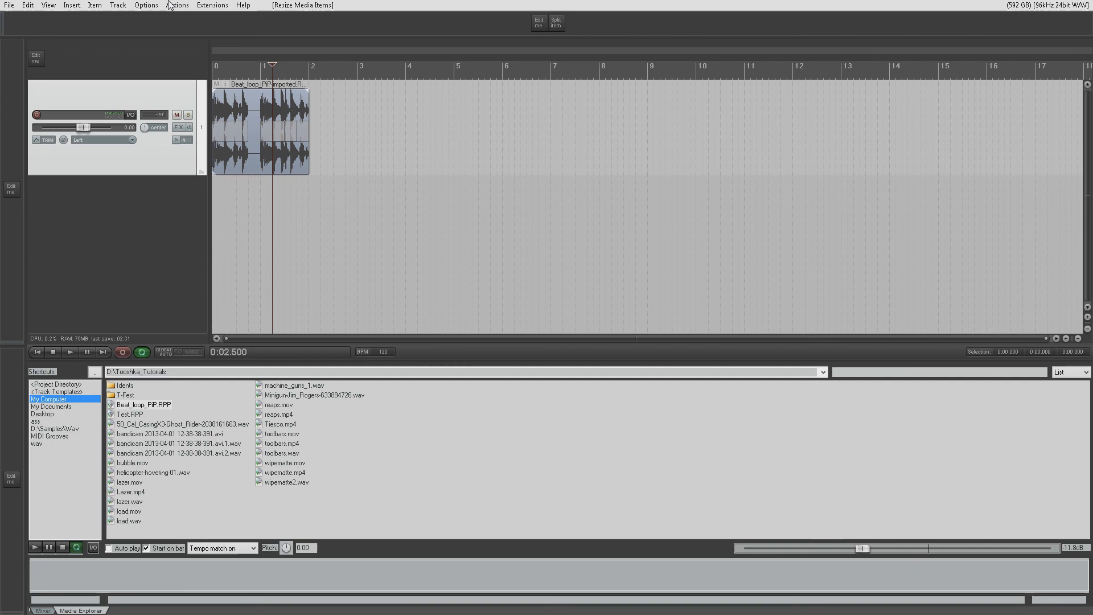
- Reopen and close the item's subproject without editing it, and reduce the height of the item's track
double_click(247, 155)
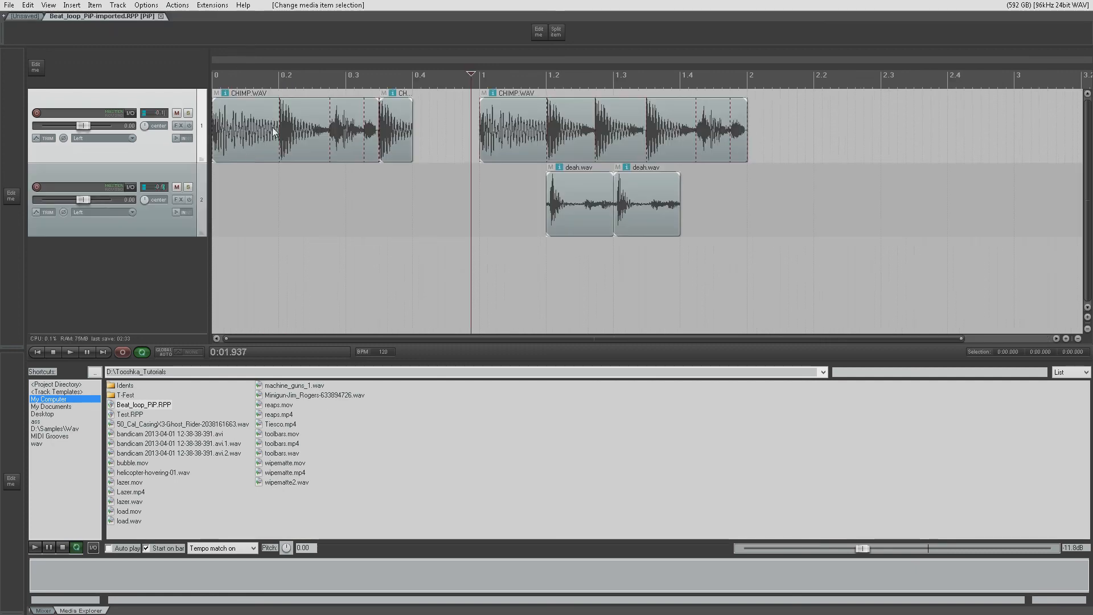
left_click(161, 16)
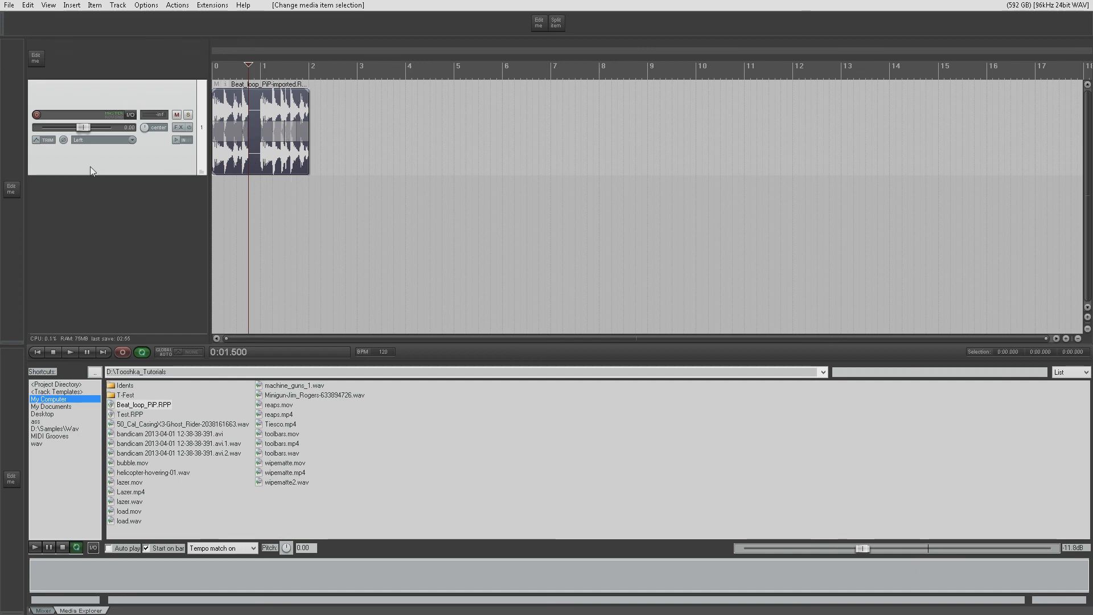
left_click_drag(94, 173, 93, 142)
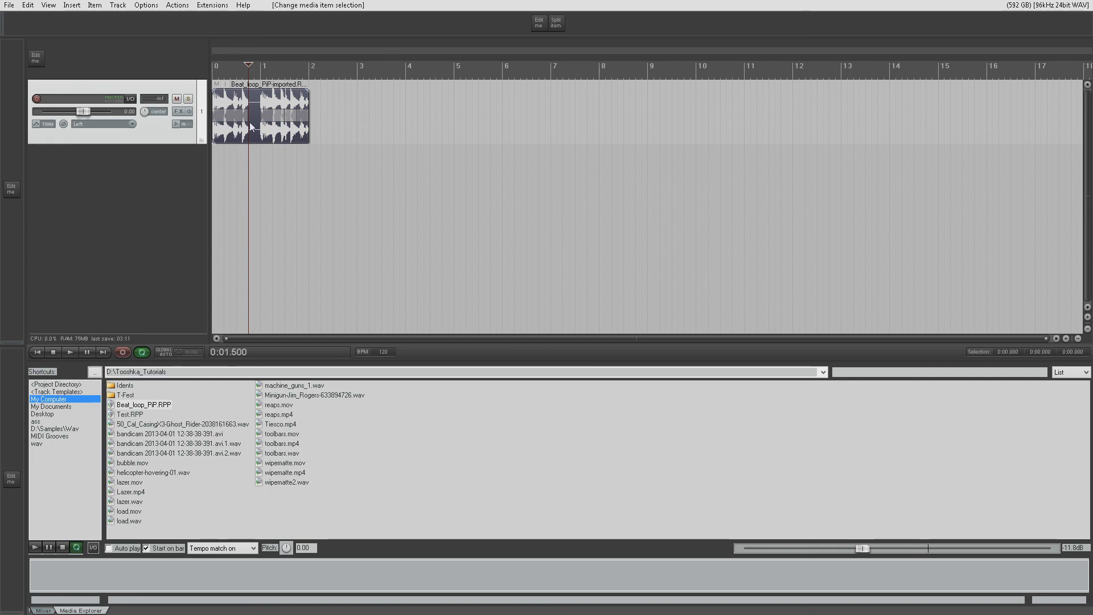
- Open the dialog for inserting a new PiP (subproject) and dismiss it without creating one
left_click(70, 5)
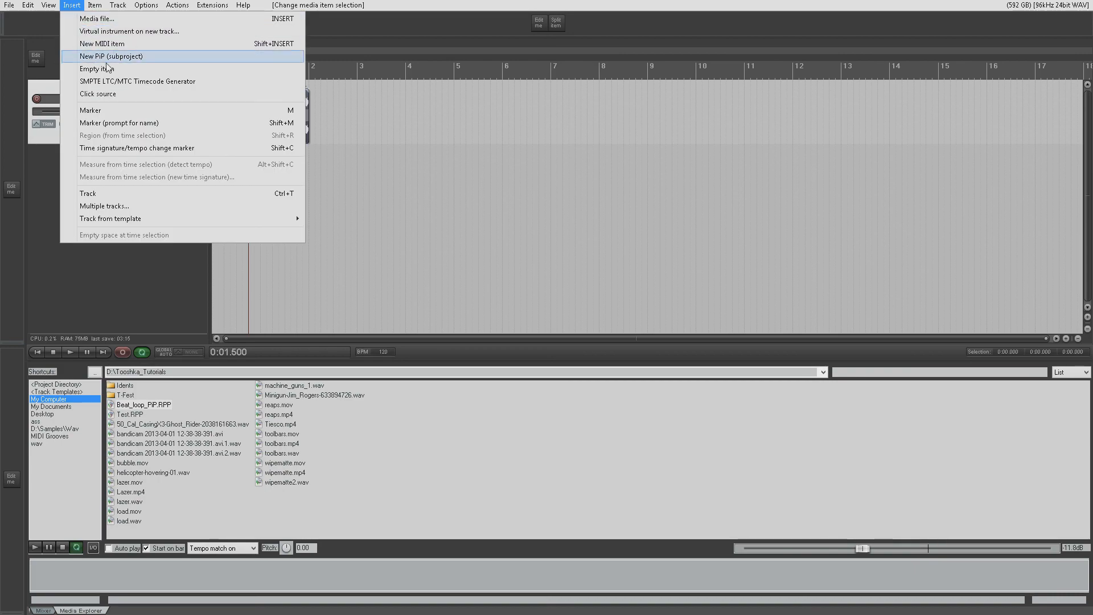
left_click(134, 57)
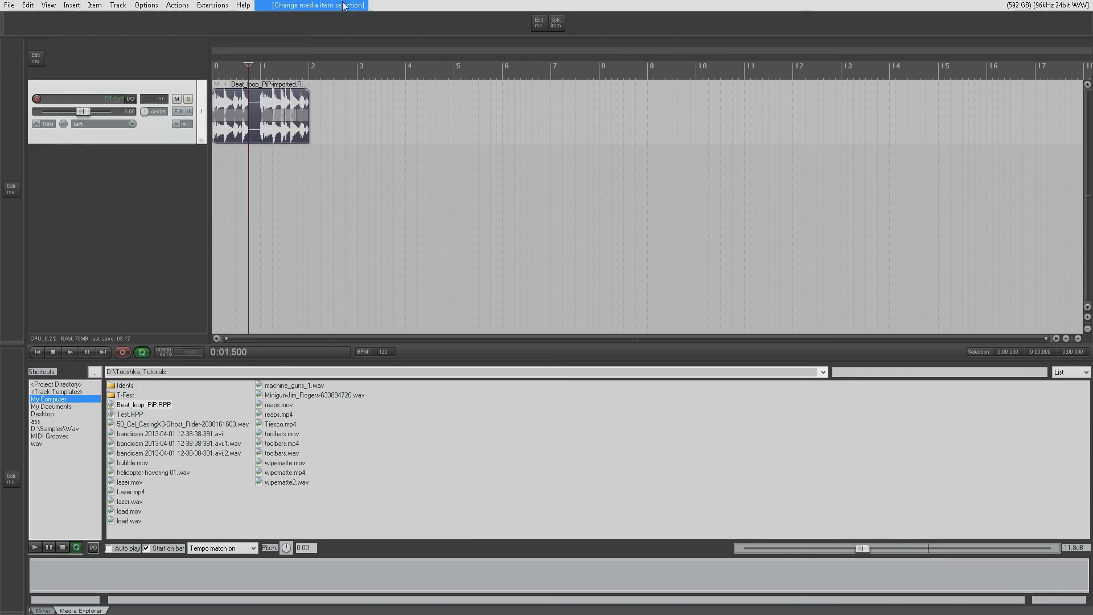
left_click(9, 5)
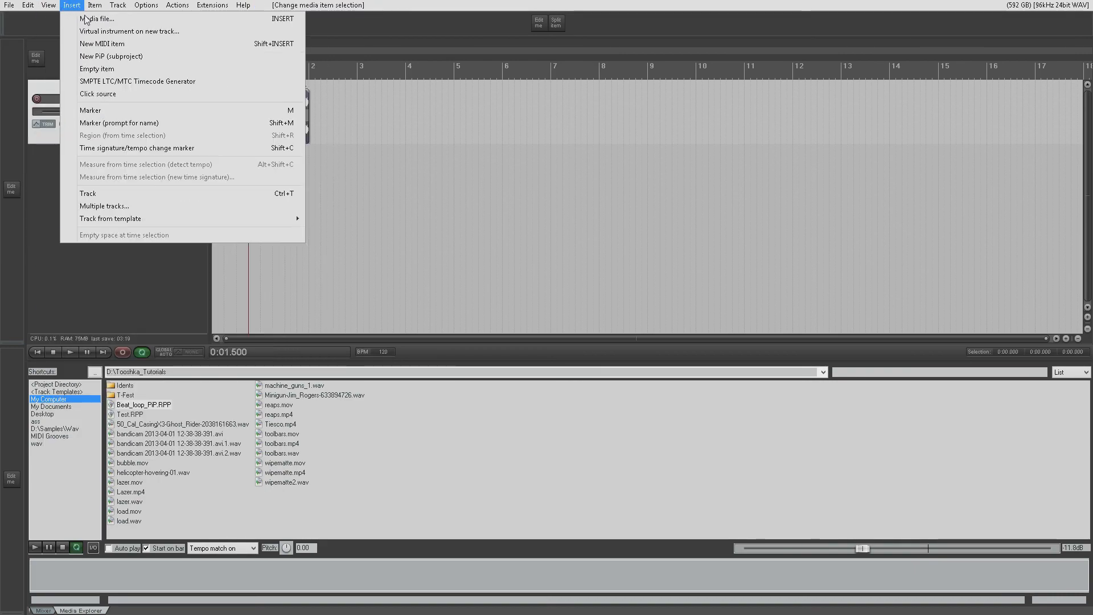
left_click(111, 56)
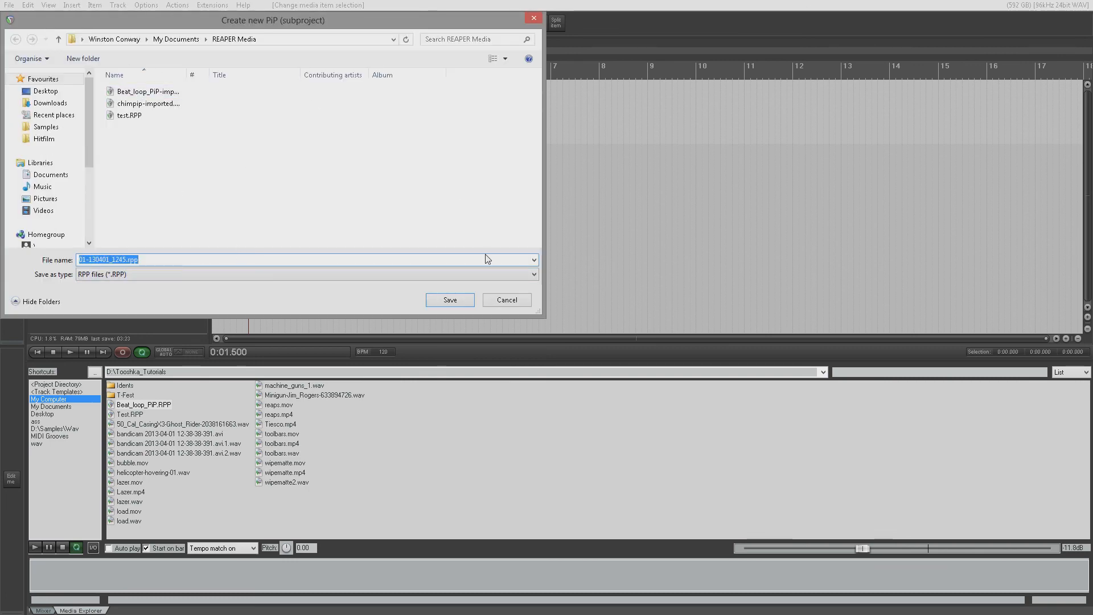
left_click(453, 300)
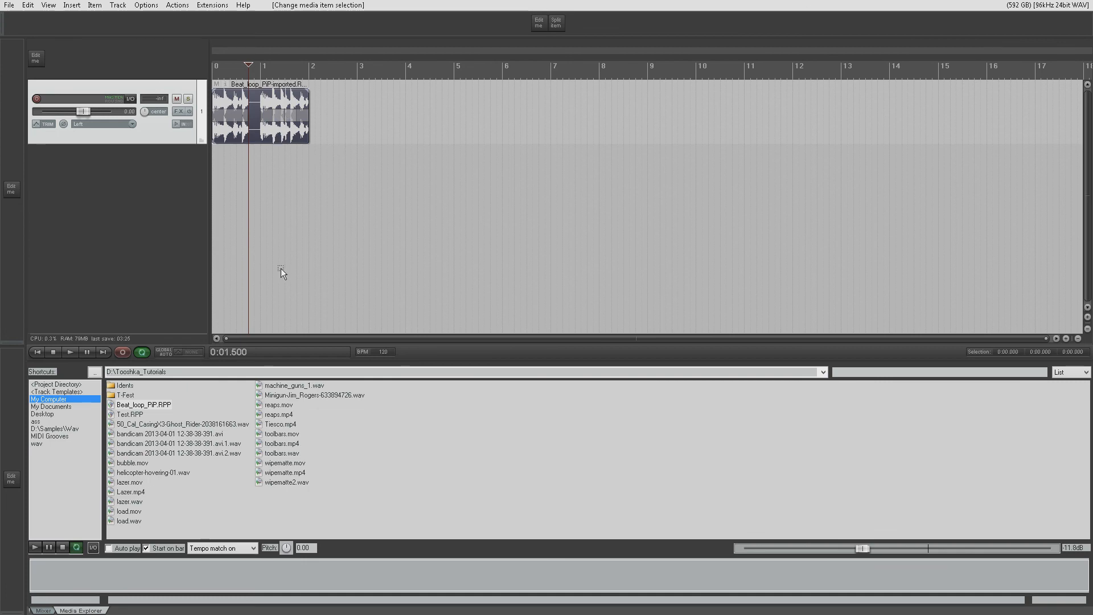